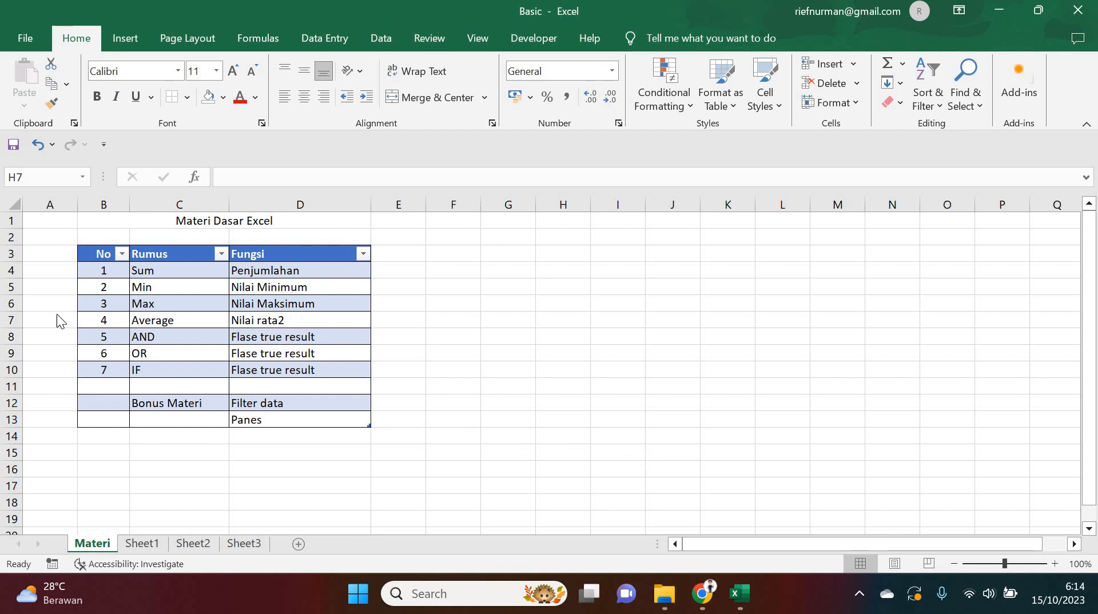
# Review the table of basic Excel formulas on the Materi sheet and glance at Sheet1
pyautogui.click(96, 258)
pyautogui.moveTo(96, 258); pyautogui.dragTo(775, 473)
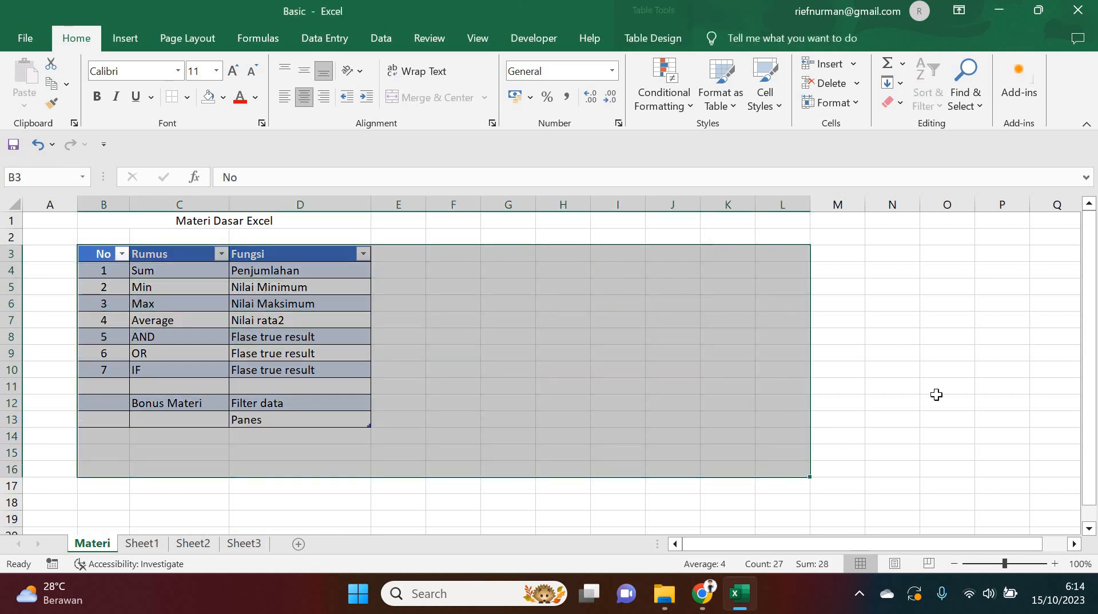
pyautogui.click(937, 389)
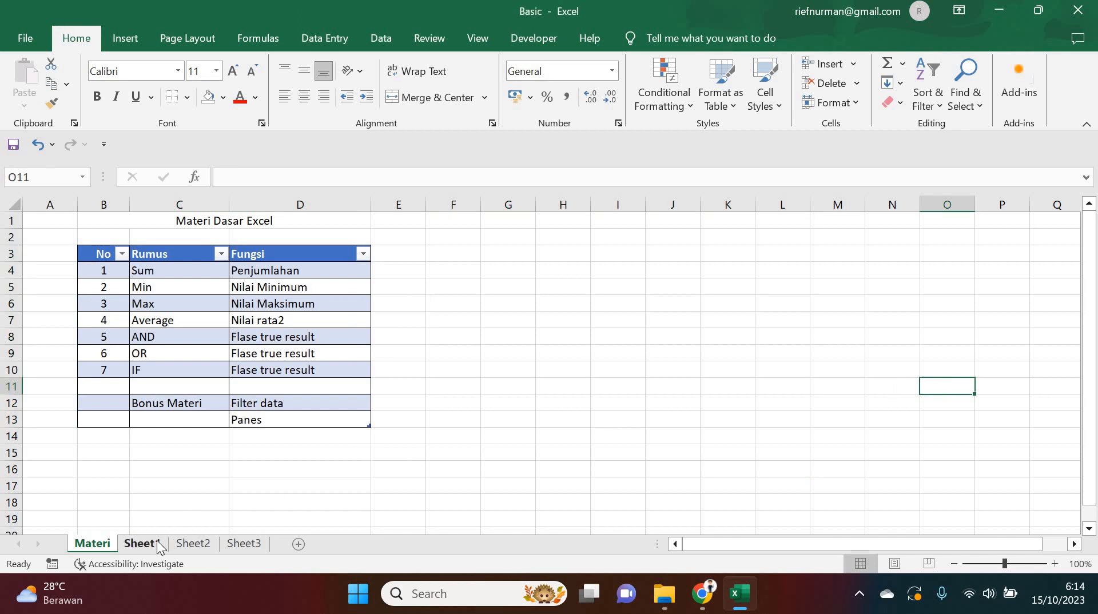
pyautogui.click(143, 544)
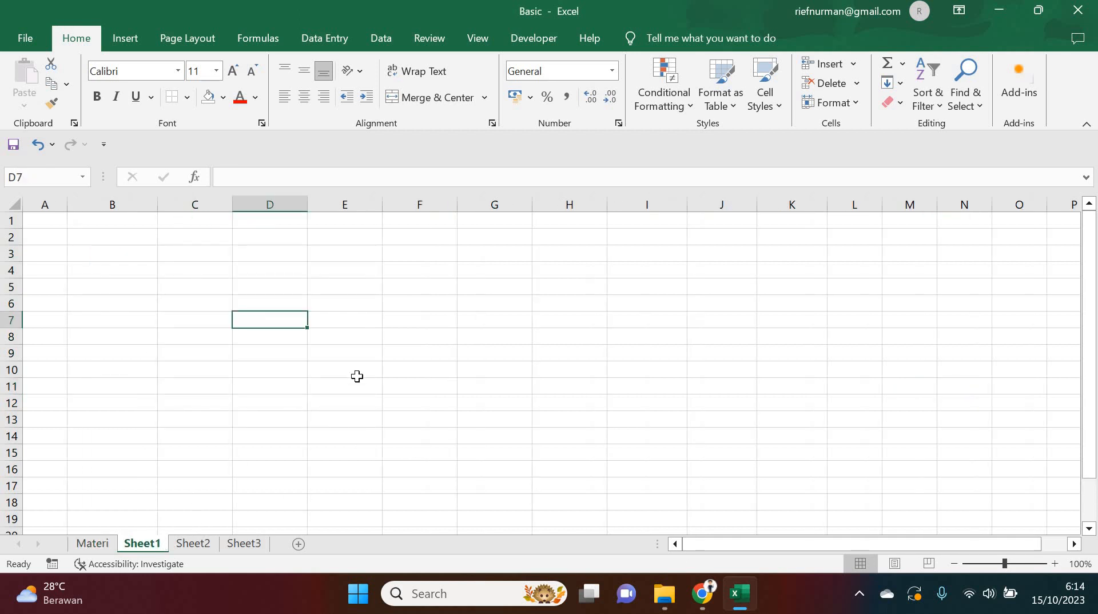
pyautogui.moveTo(787, 551); pyautogui.dragTo(773, 547)
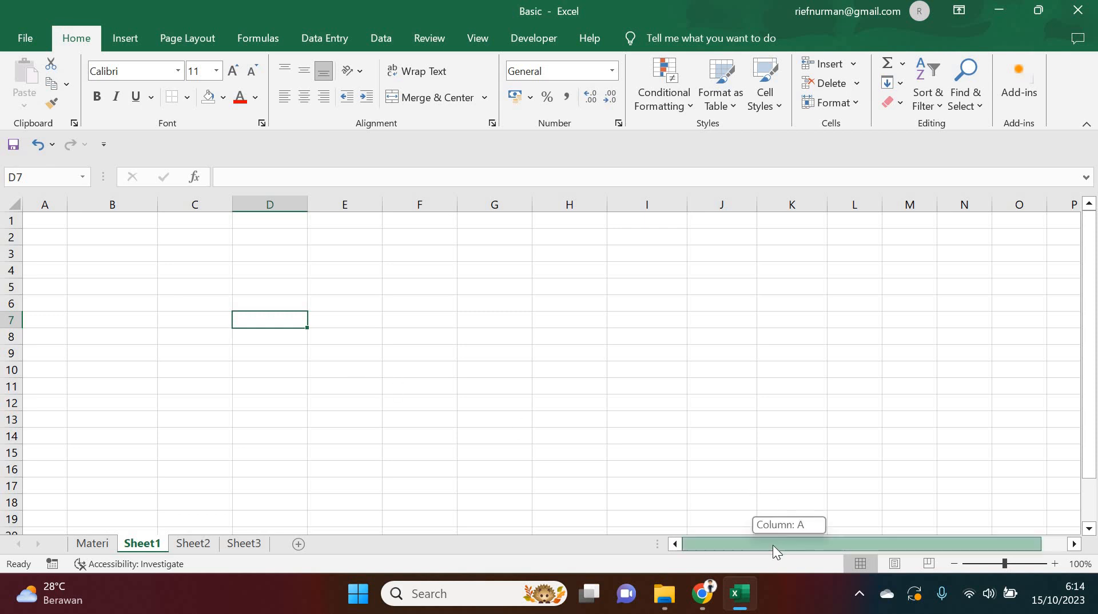
pyautogui.click(189, 267)
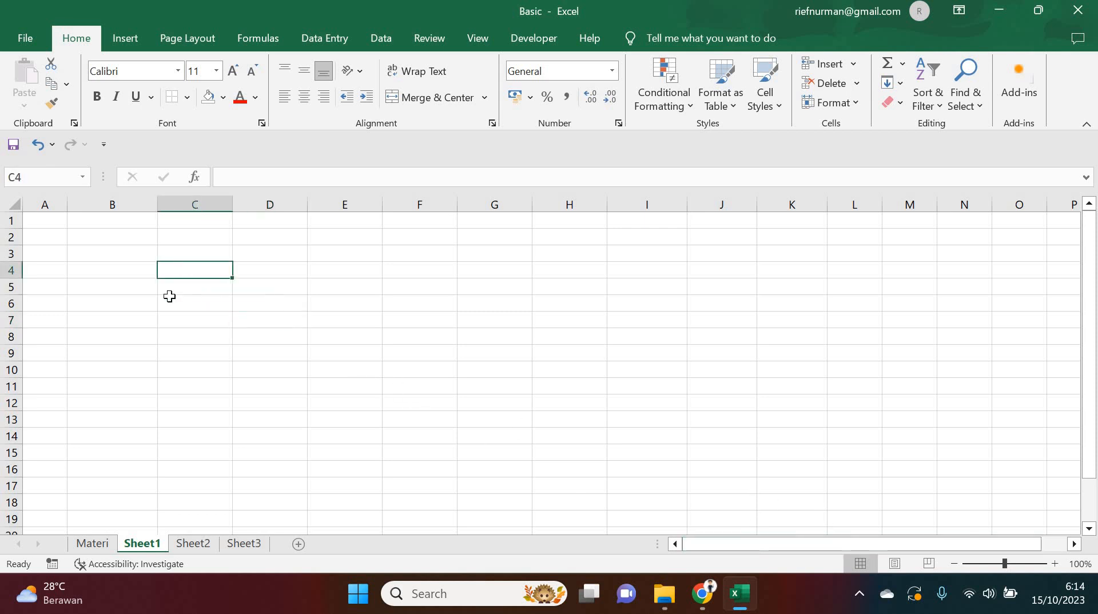
pyautogui.click(93, 544)
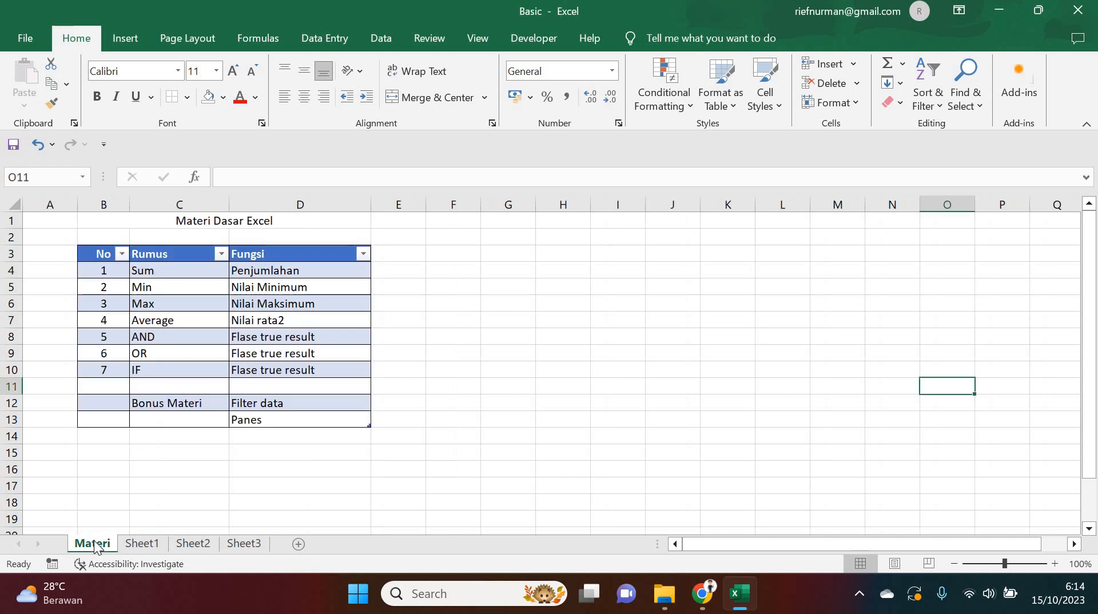
pyautogui.click(429, 252)
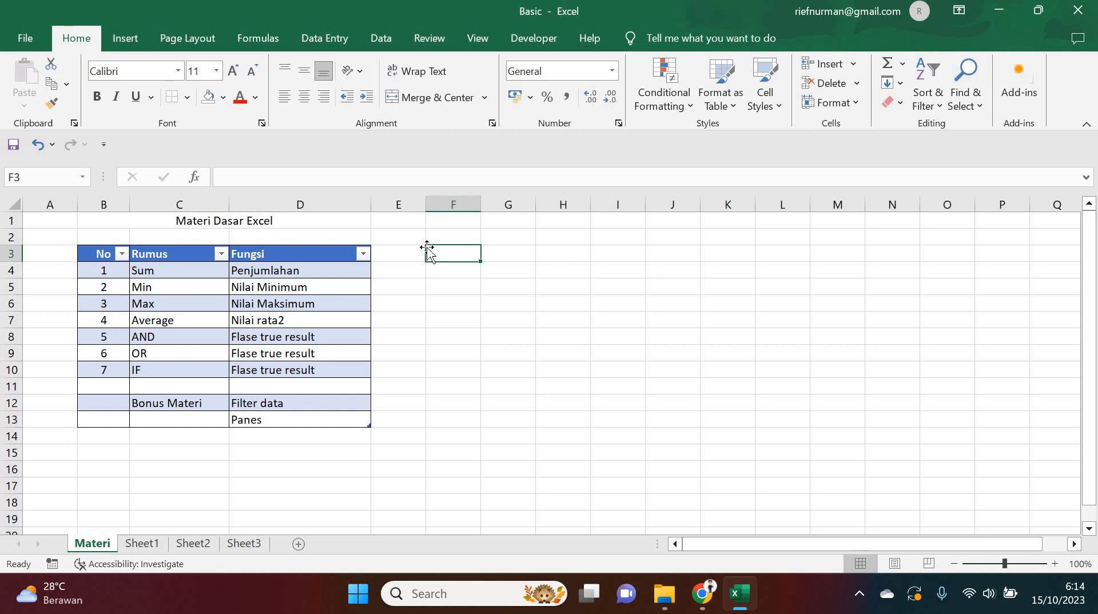
# On Sheet1, apply all borders to the range C3:I14
pyautogui.click(128, 547)
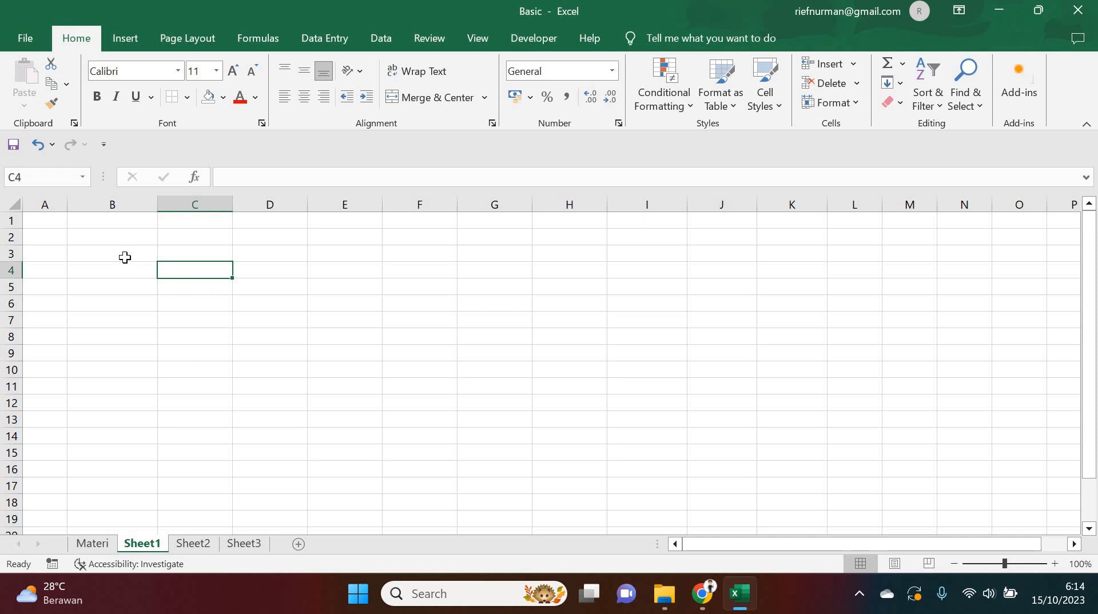
pyautogui.moveTo(162, 255); pyautogui.dragTo(751, 433)
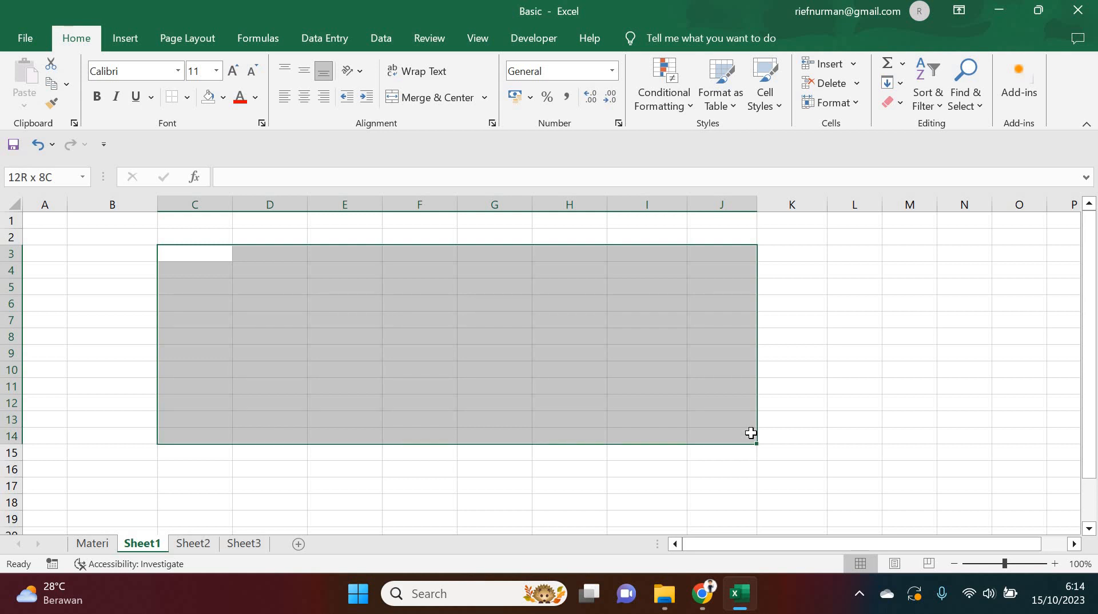
pyautogui.moveTo(751, 433); pyautogui.dragTo(675, 438)
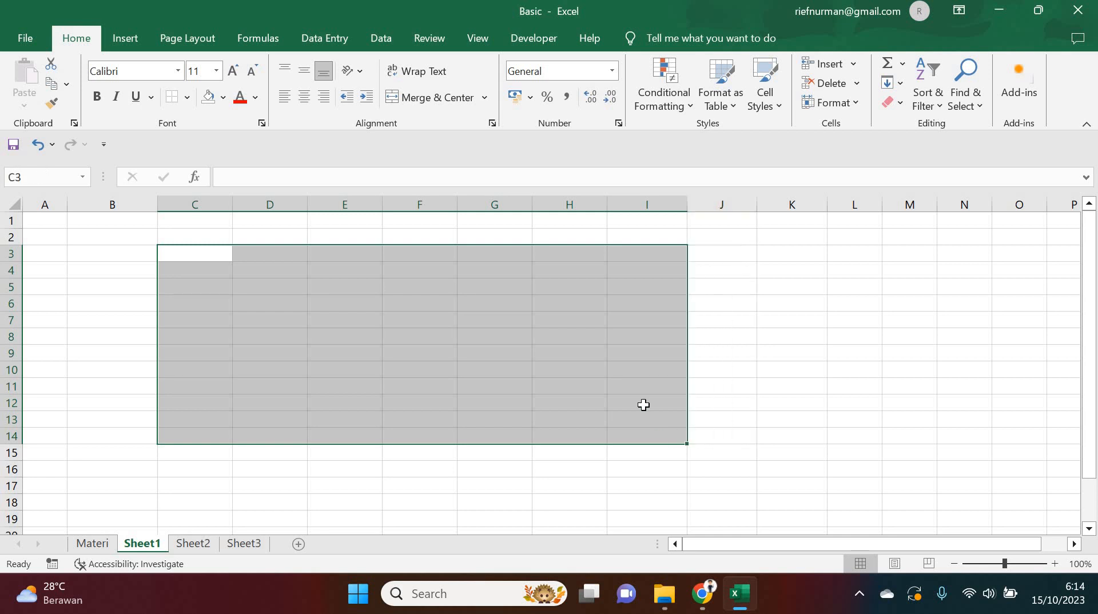
pyautogui.click(187, 98)
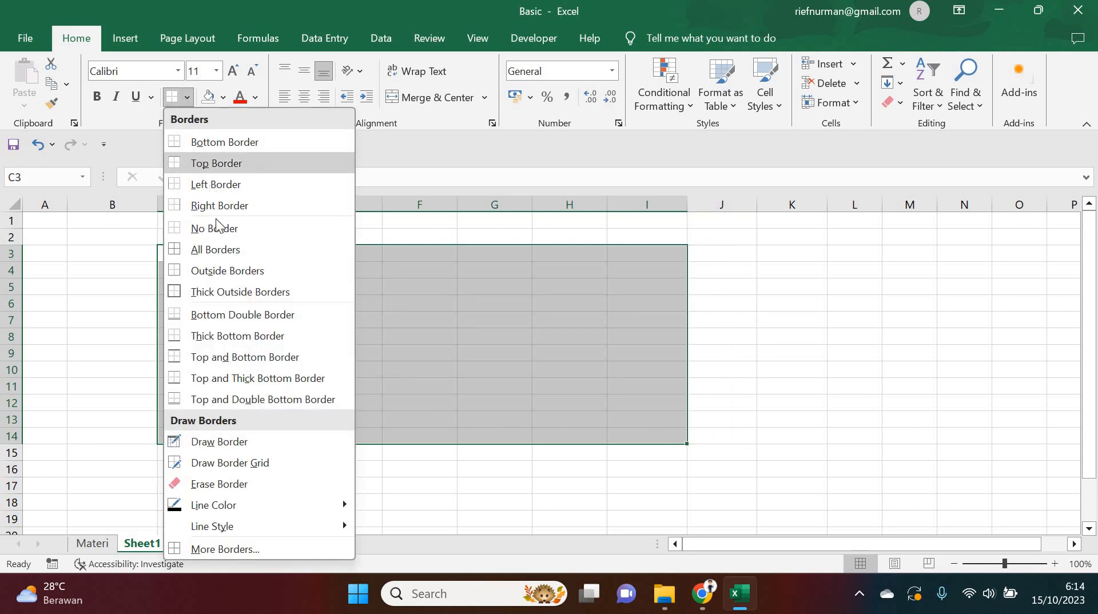
pyautogui.click(221, 249)
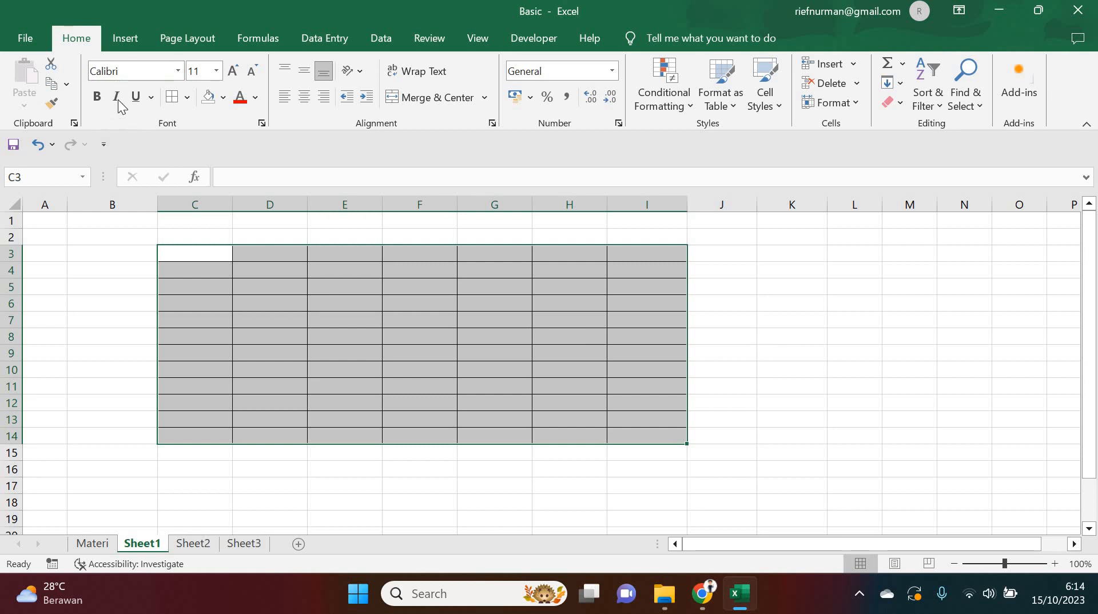
# Convert the bordered range C3:I14 into a table, leaving the option for existing headers off
pyautogui.click(135, 48)
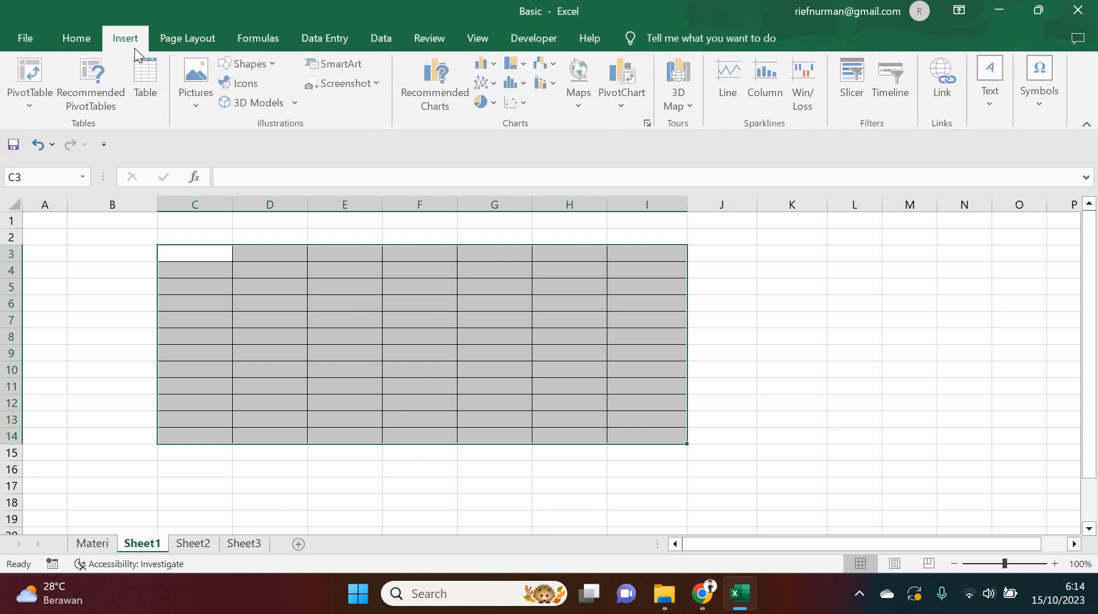
pyautogui.click(150, 80)
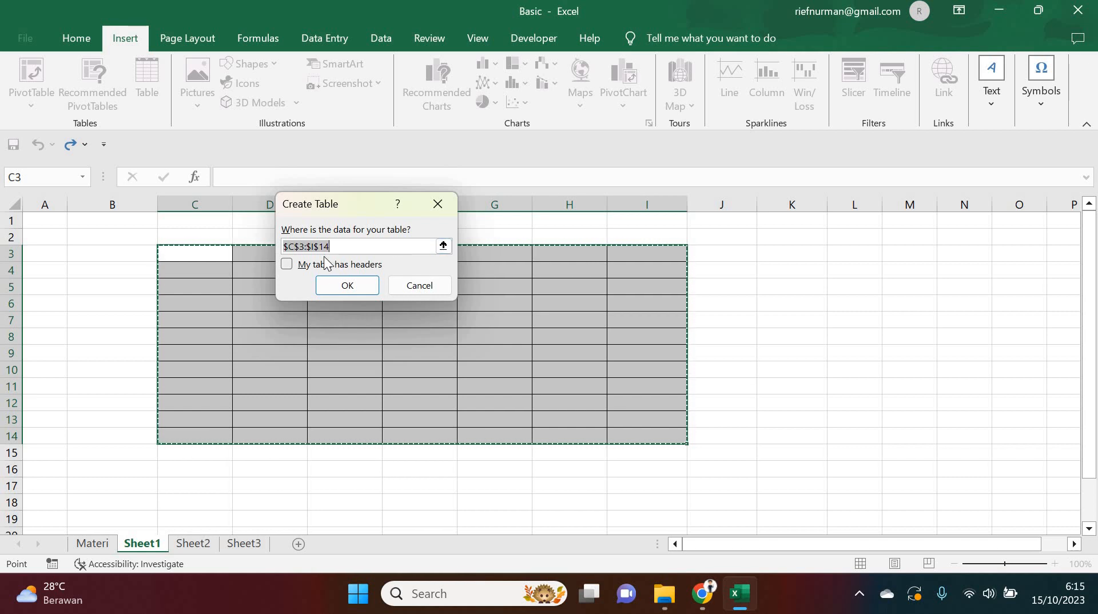
pyautogui.click(286, 265)
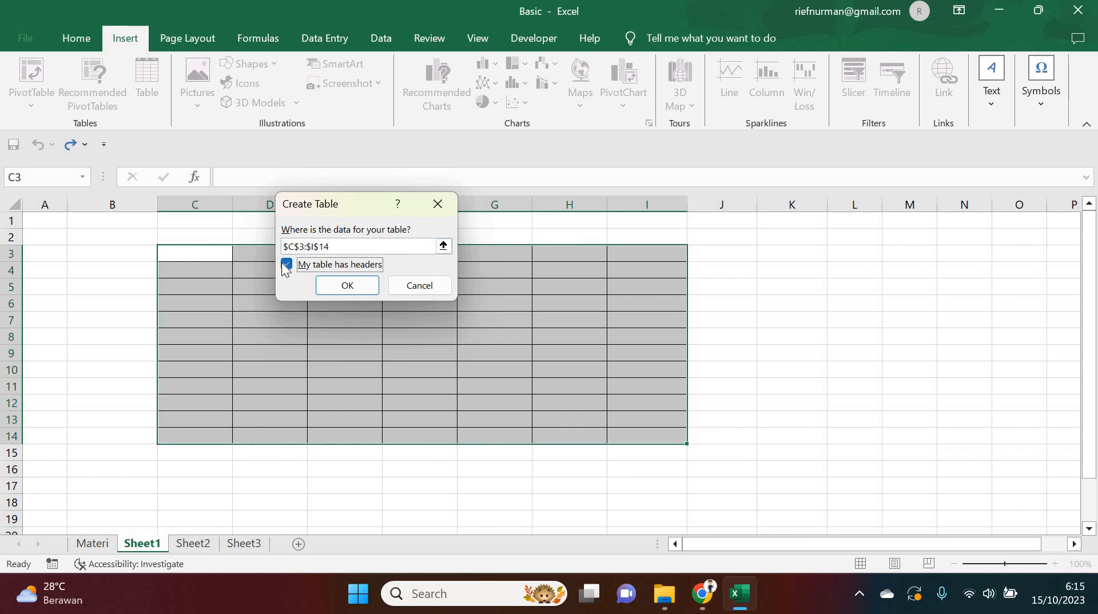
pyautogui.click(286, 264)
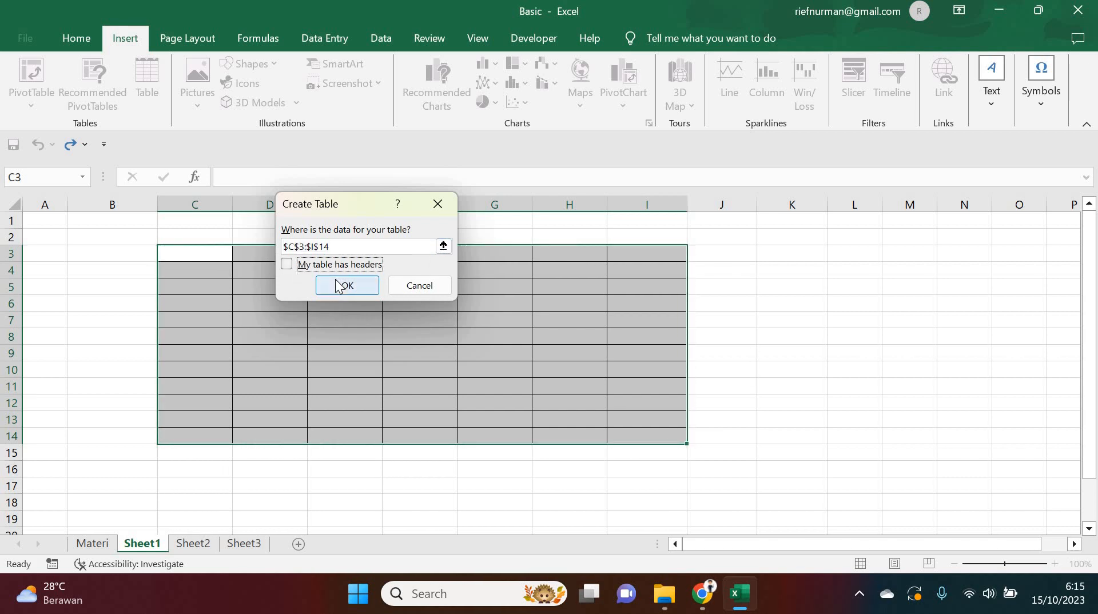
pyautogui.click(339, 286)
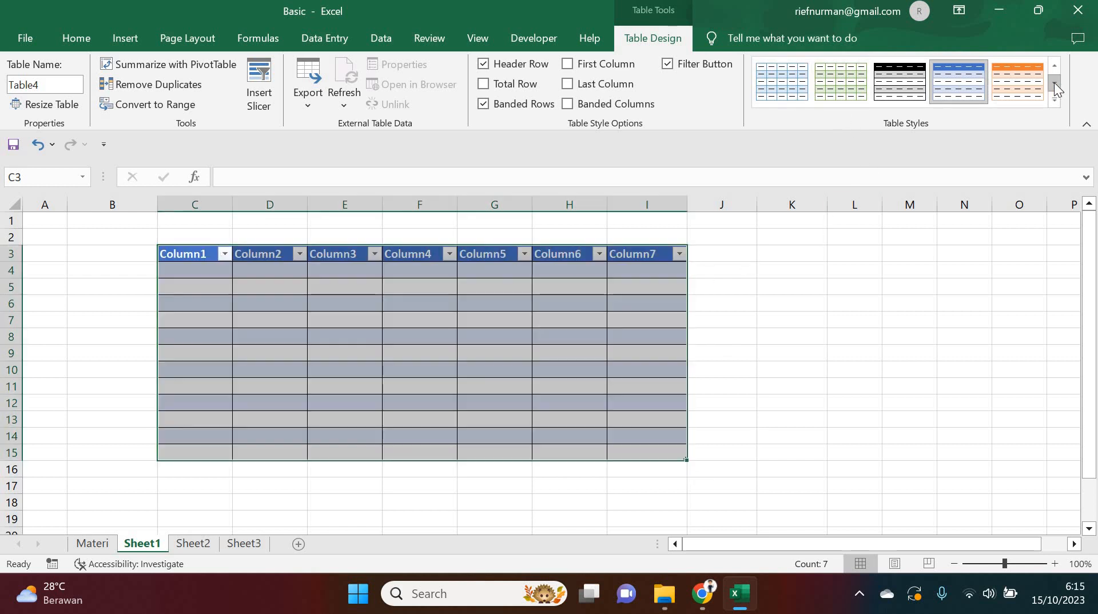
# Browse the table styles and apply the orange one with a solid header and light banded rows
pyautogui.click(1055, 83)
pyautogui.click(1054, 82)
pyautogui.click(1055, 83)
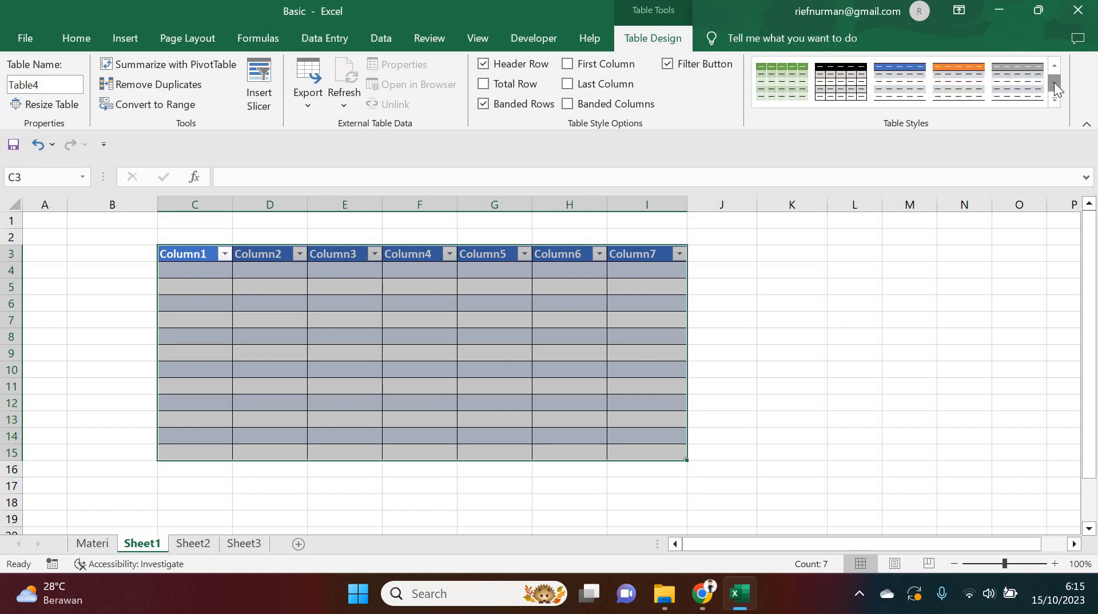
pyautogui.click(1054, 83)
pyautogui.click(1055, 82)
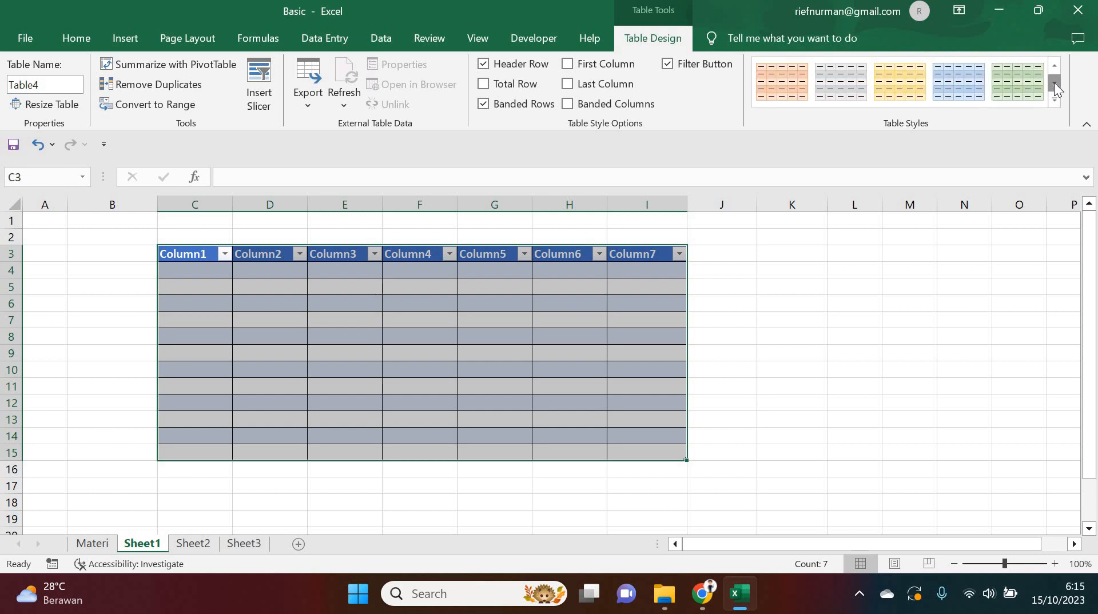
pyautogui.click(1051, 68)
pyautogui.click(1051, 68)
pyautogui.click(1050, 67)
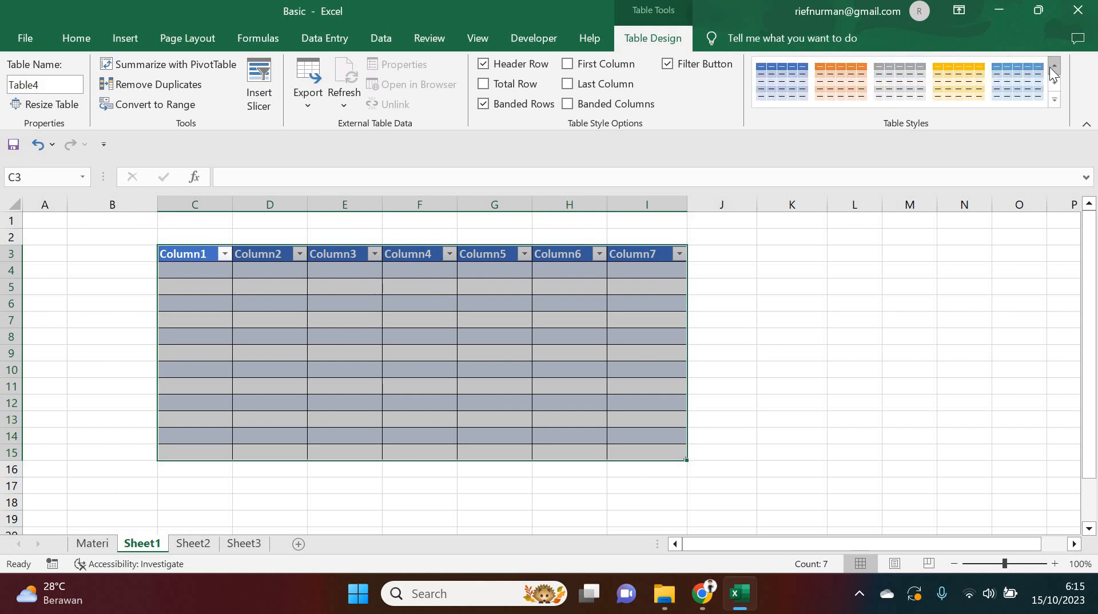
pyautogui.click(1050, 67)
pyautogui.click(1051, 68)
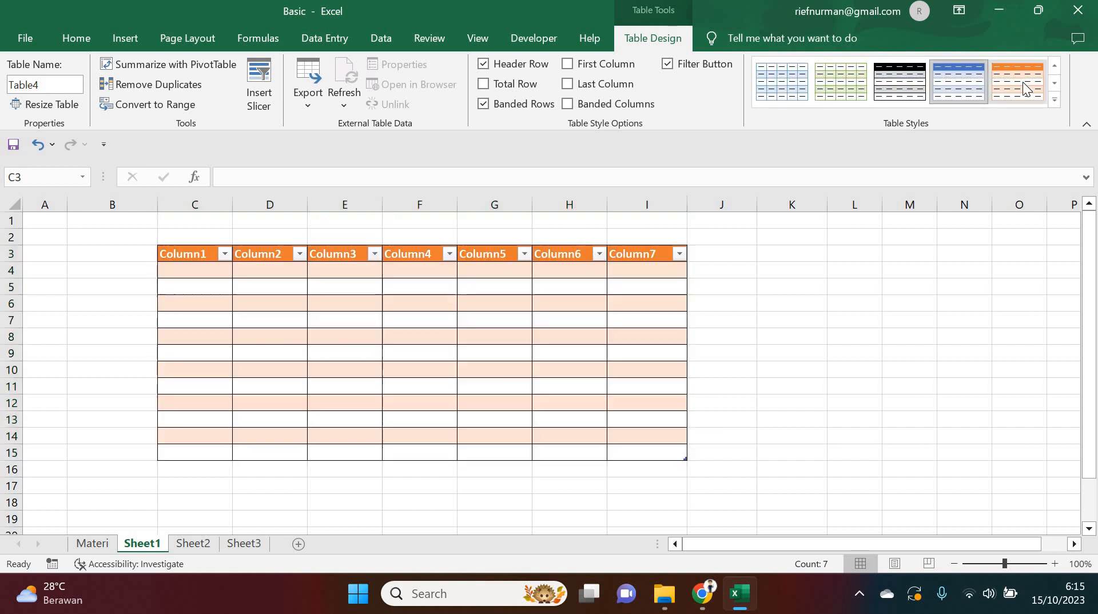
pyautogui.click(1024, 89)
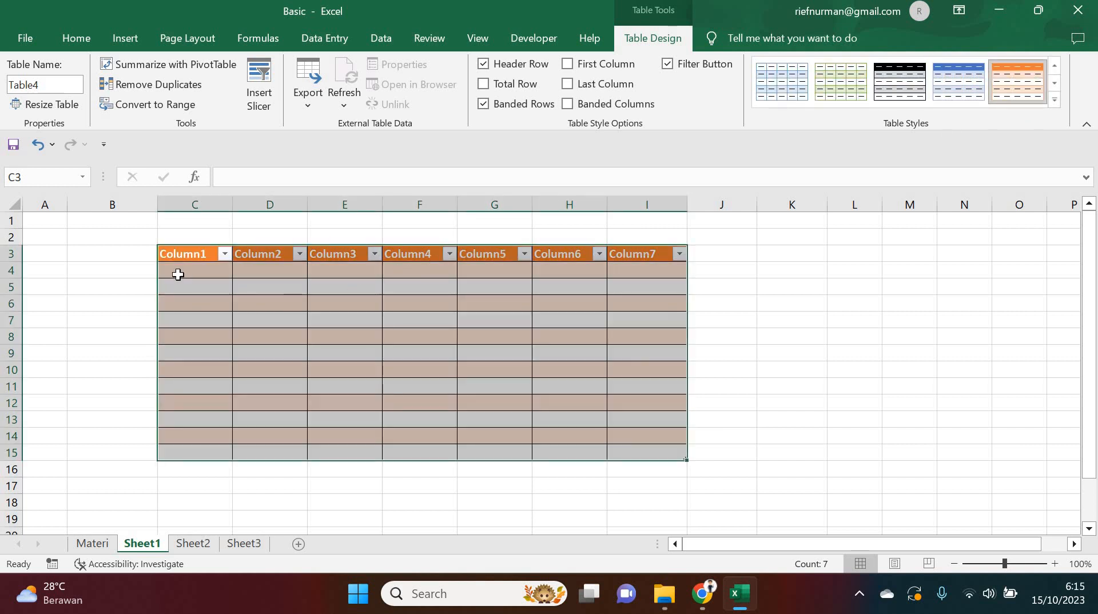
# Rename the first two column headers of the table as No. and Nama
pyautogui.click(185, 257)
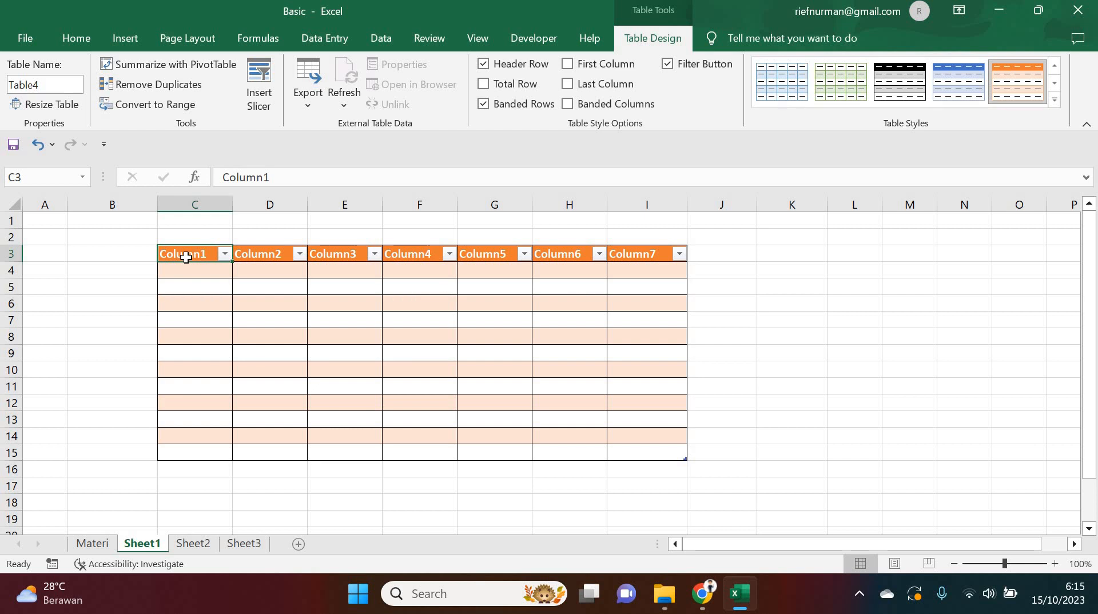
pyautogui.write('N')
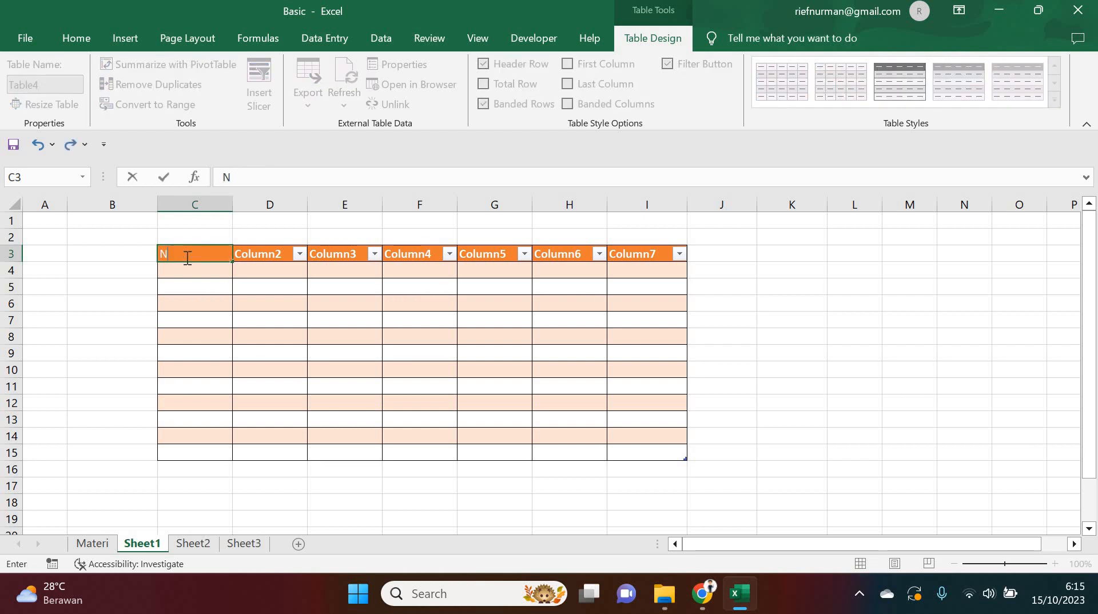
pyautogui.write('o.')
pyautogui.press('Tab')
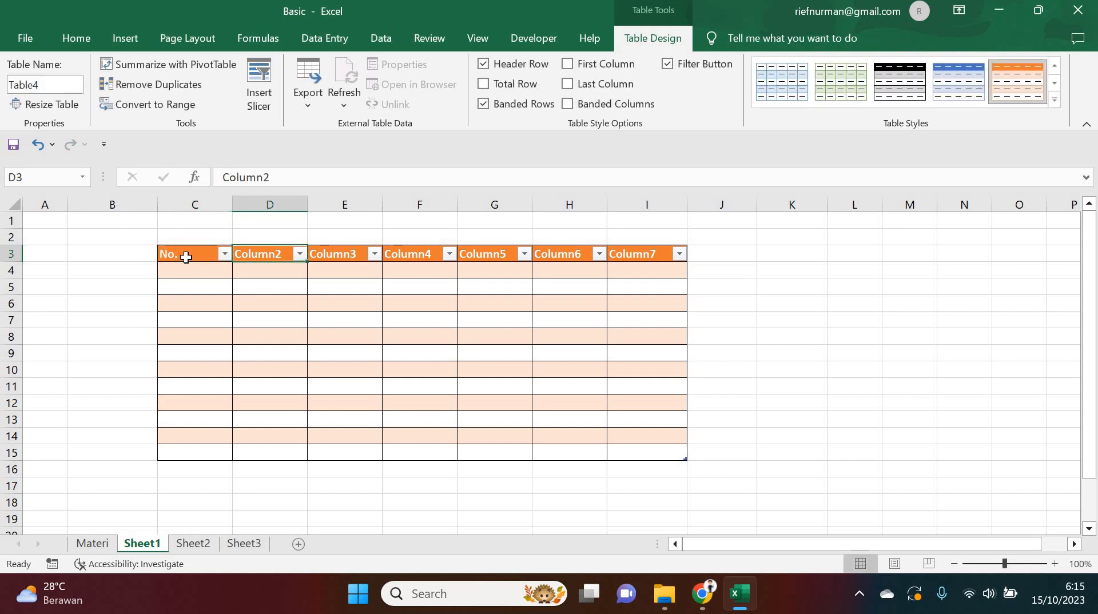
pyautogui.write('Nama')
pyautogui.press('Tab')
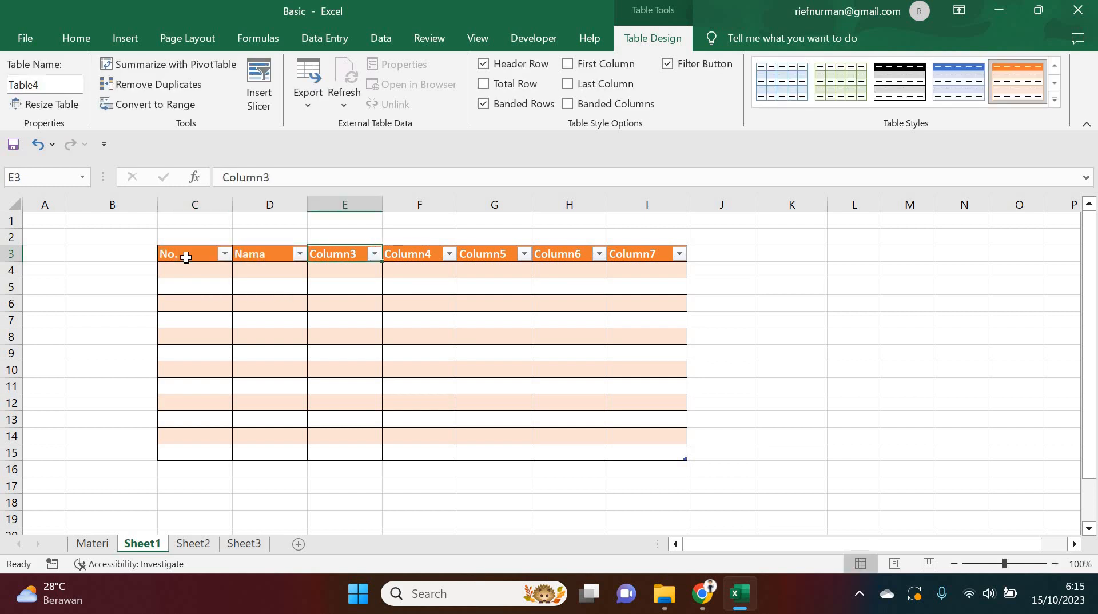
# Rename the third column header, in E3, as Semester 1
pyautogui.write('Smese')
pyautogui.press('BackSpace')
pyautogui.press('BackSpace')
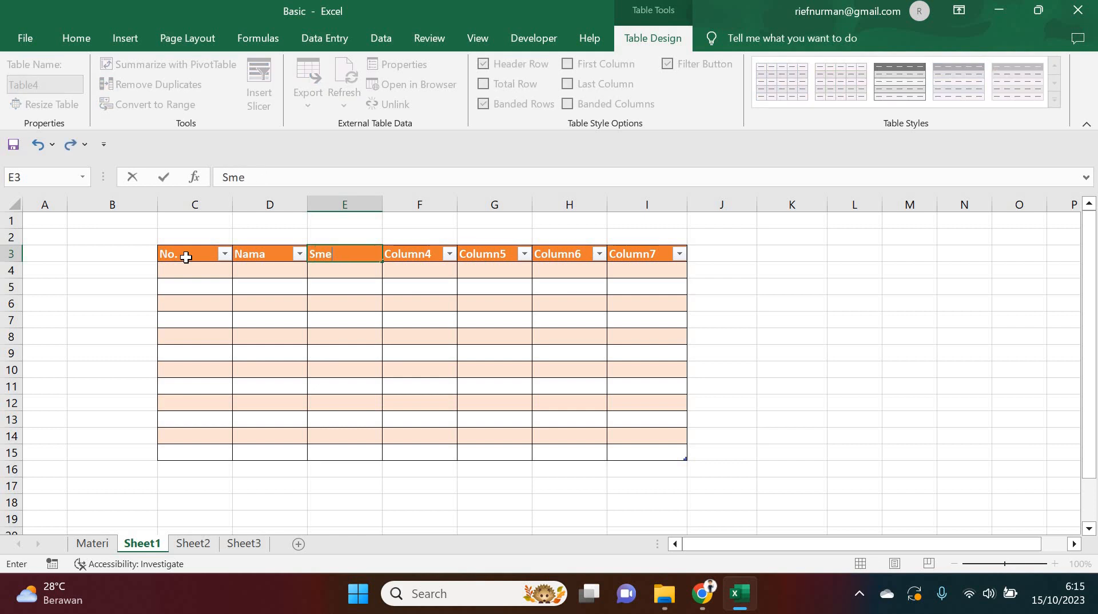
pyautogui.press('BackSpace')
pyautogui.press('BackSpace')
pyautogui.write('eme')
pyautogui.press('BackSpace')
pyautogui.press('BackSpace')
pyautogui.write('mester 1')
pyautogui.press('Tab')
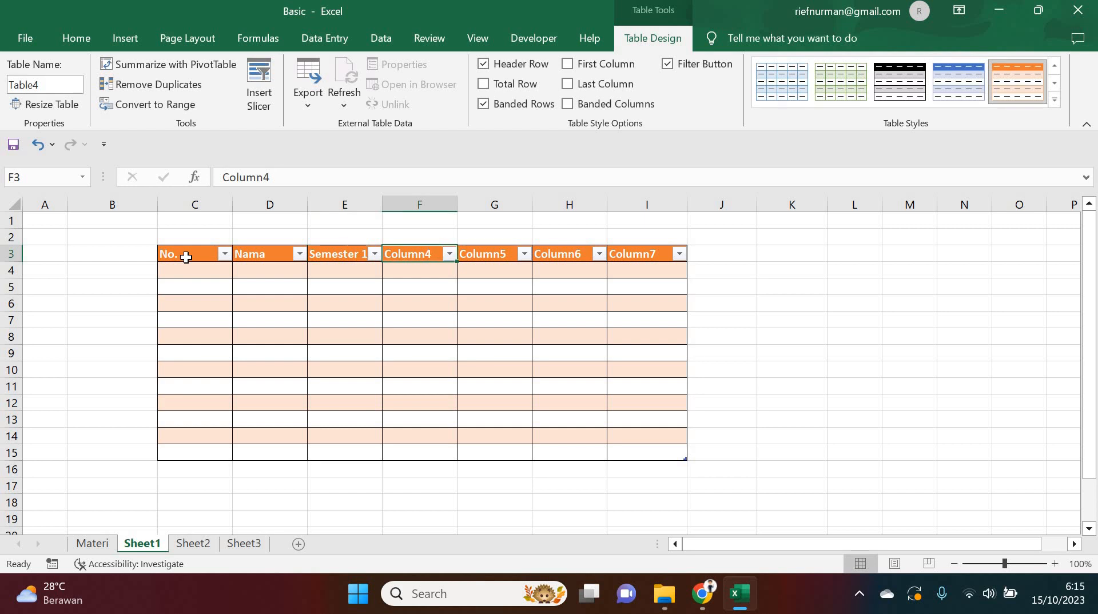
# Enter Semeseter 2 as the fourth column header, in F3
pyautogui.write('Semeseter')
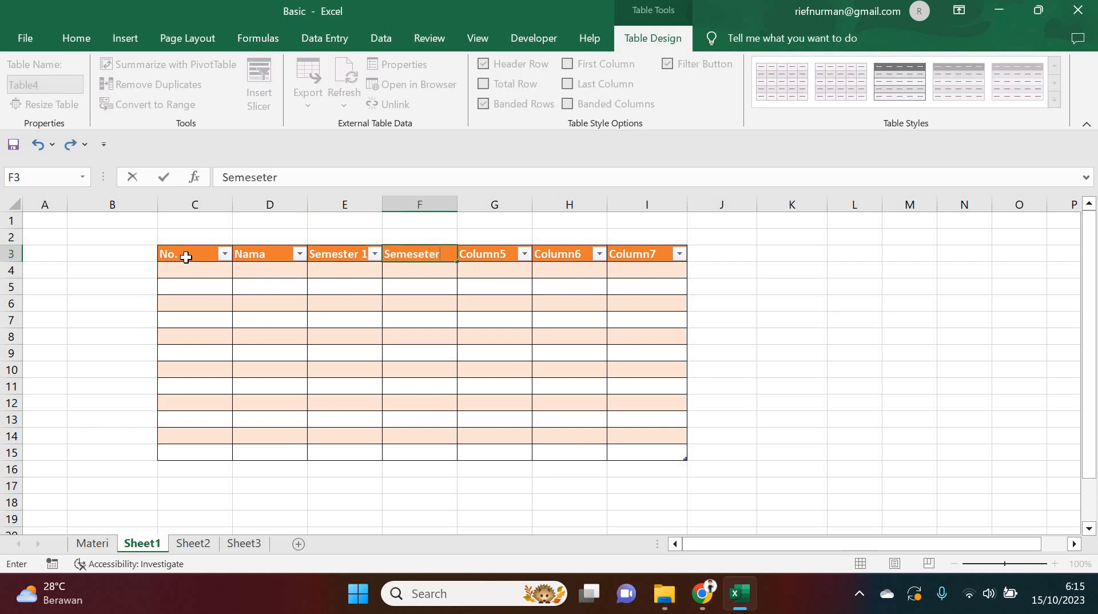
pyautogui.write(' 2')
pyautogui.press('Tab')
pyautogui.press('Tab')
pyautogui.press('Tab')
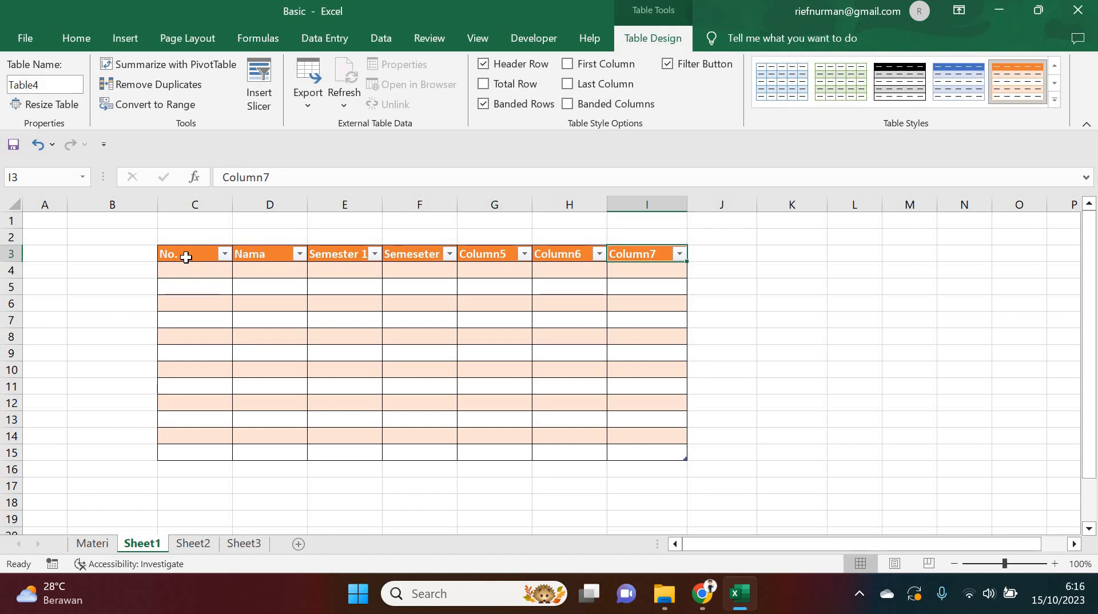
# Open Sheet2 and select the first student's Jumlah Nilai cell, I4
pyautogui.click(191, 544)
pyautogui.click(412, 324)
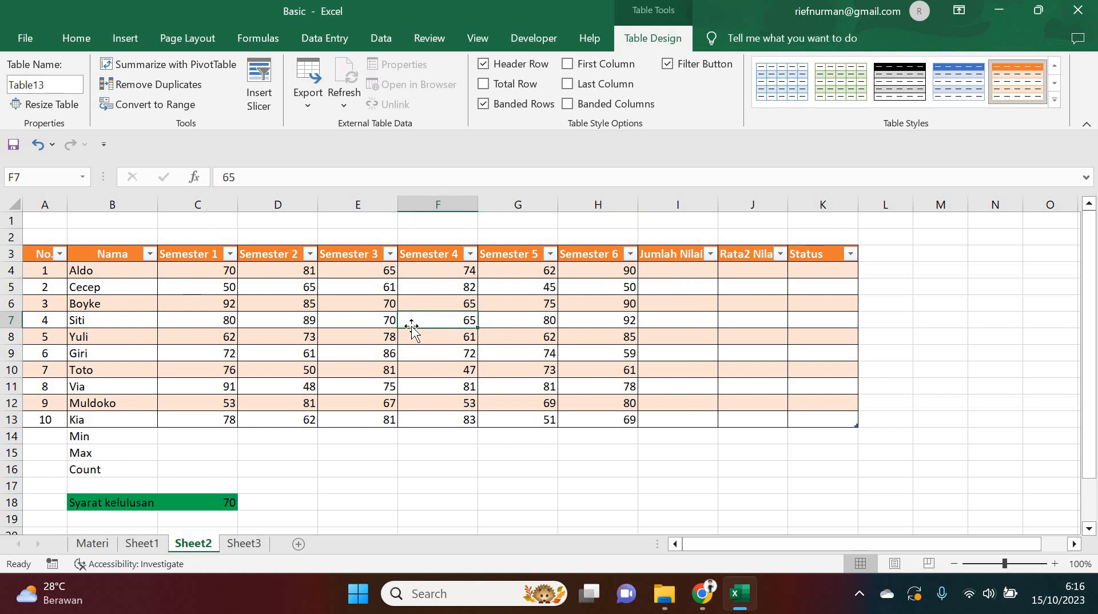
pyautogui.click(668, 271)
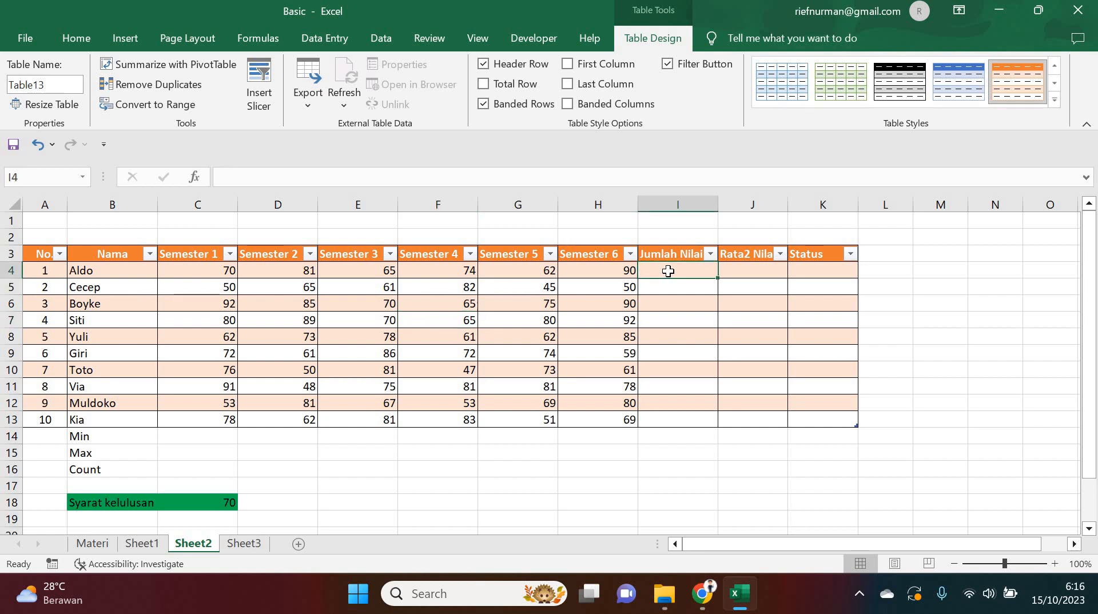
# Enter a formula in I4 that adds the first student's Semester 1, Semester 2 and Semester 3 scores with plus operators
pyautogui.write('=')
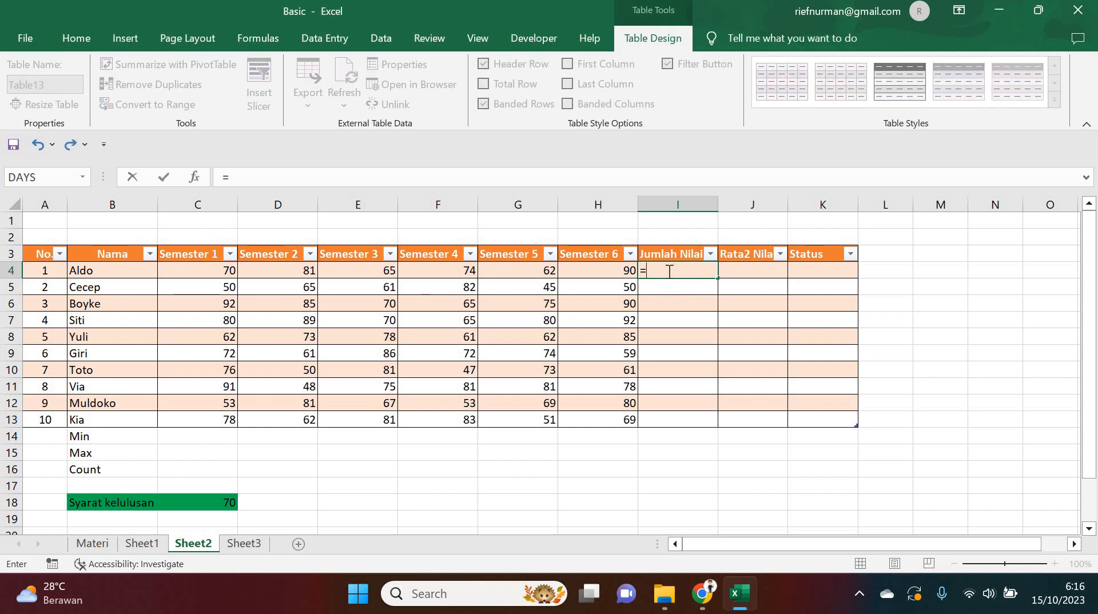
pyautogui.click(217, 274)
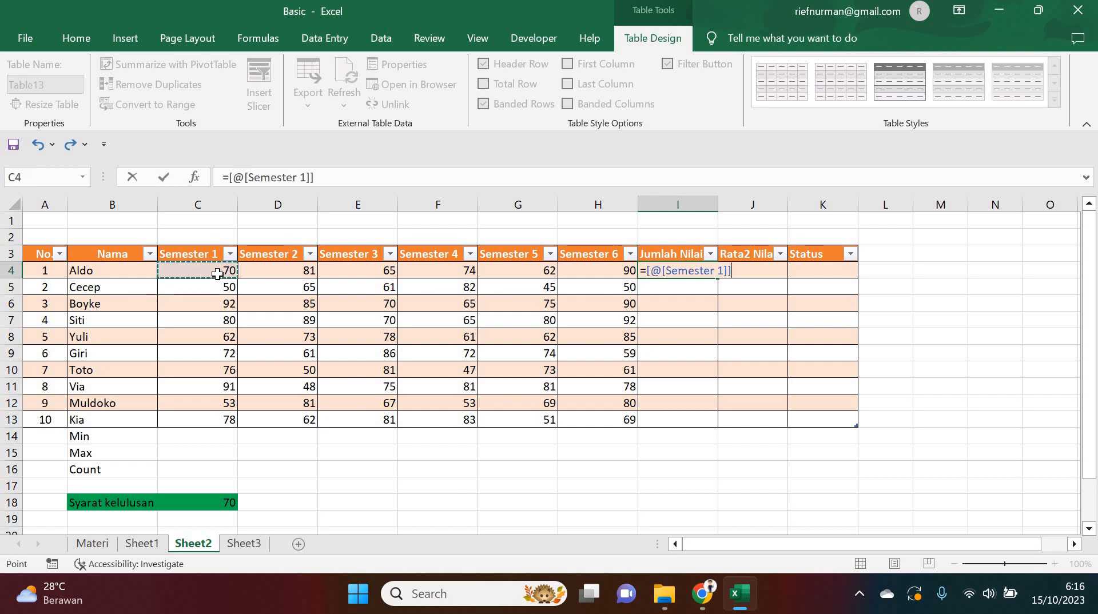
pyautogui.write('+')
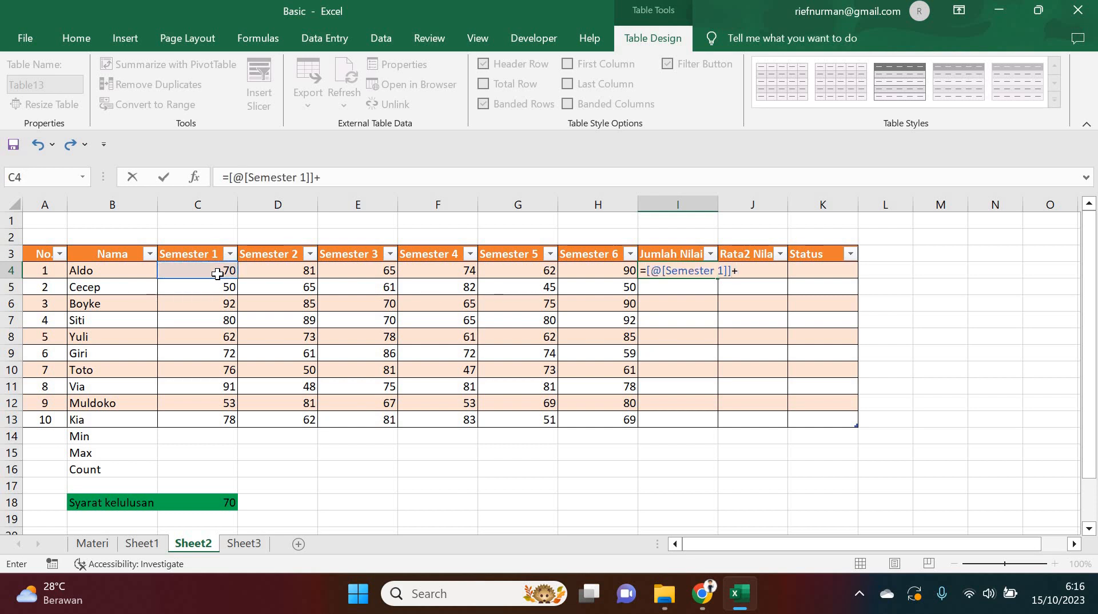
pyautogui.click(264, 270)
pyautogui.write('+')
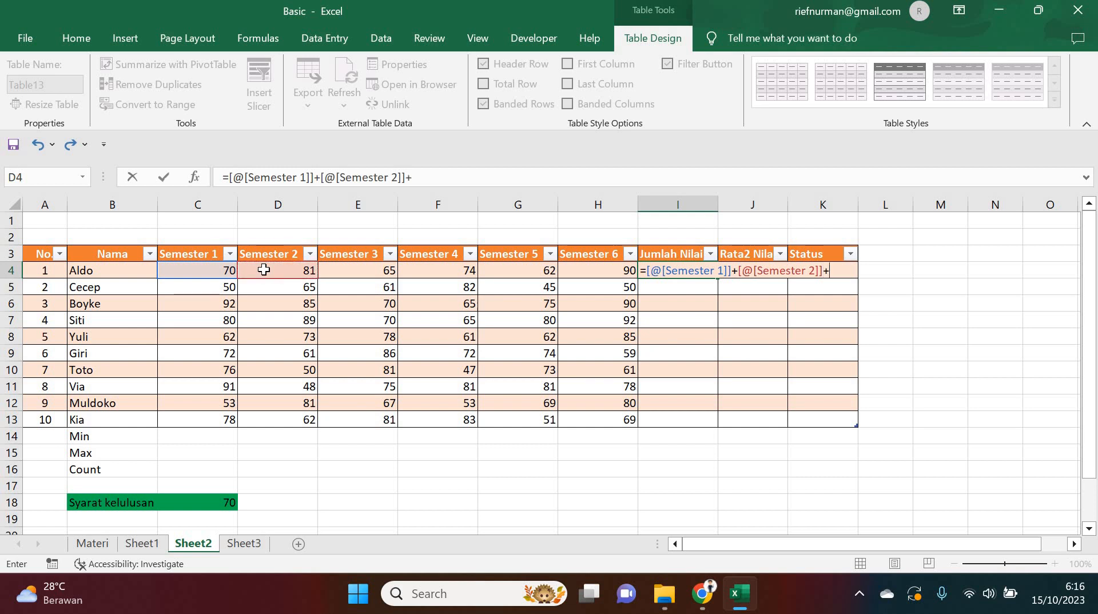
pyautogui.click(336, 271)
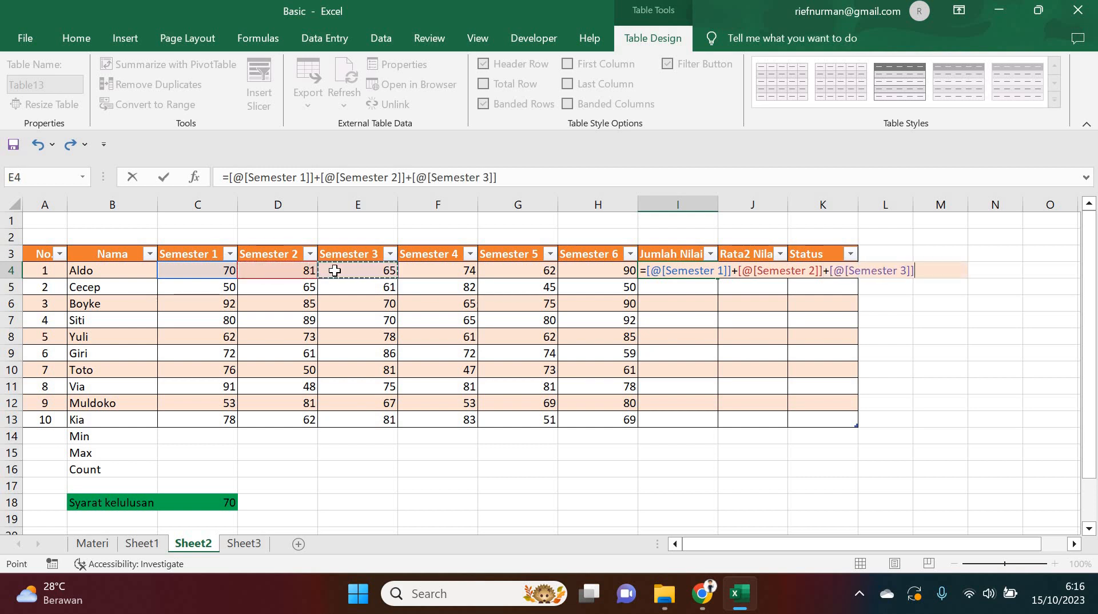
pyautogui.press('Return')
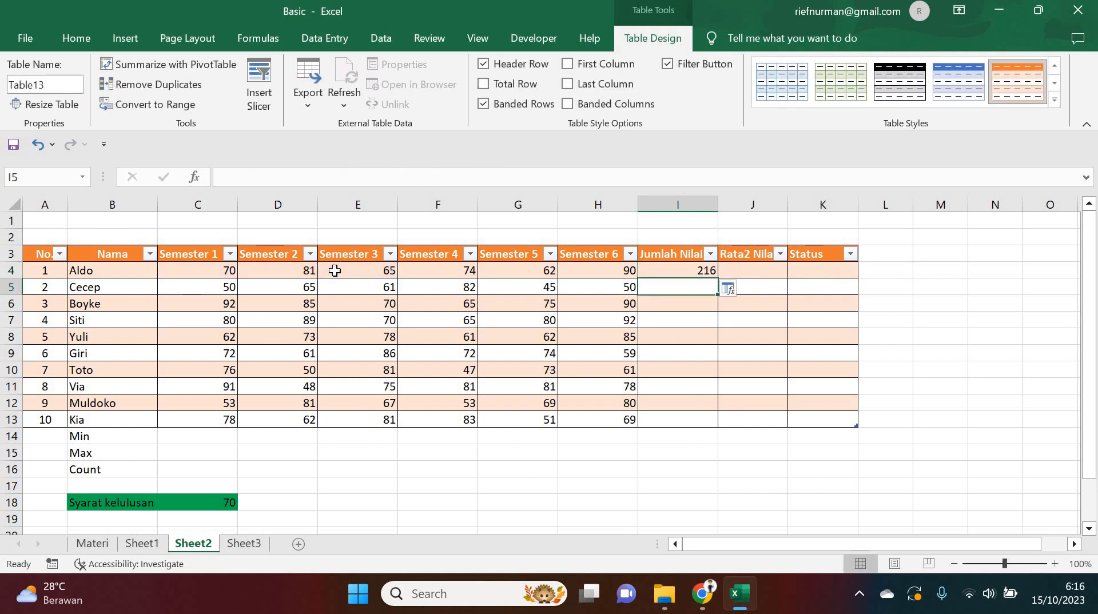
# Replace the formula in I4 with a SUM of the first student's scores from Semester 1 to Semester 6
pyautogui.click(670, 270)
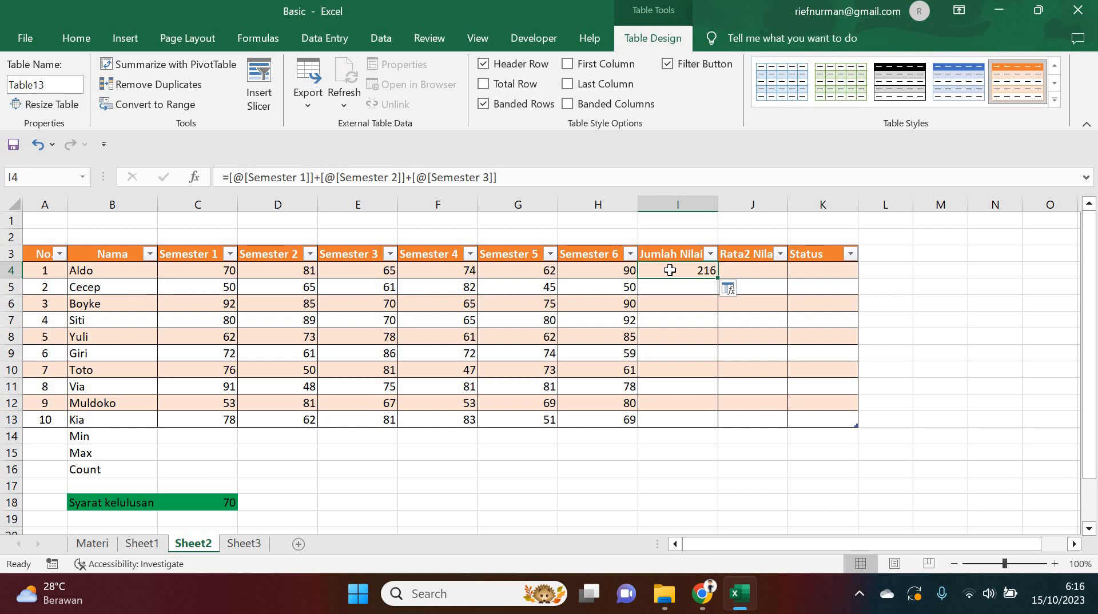
pyautogui.write('=sum')
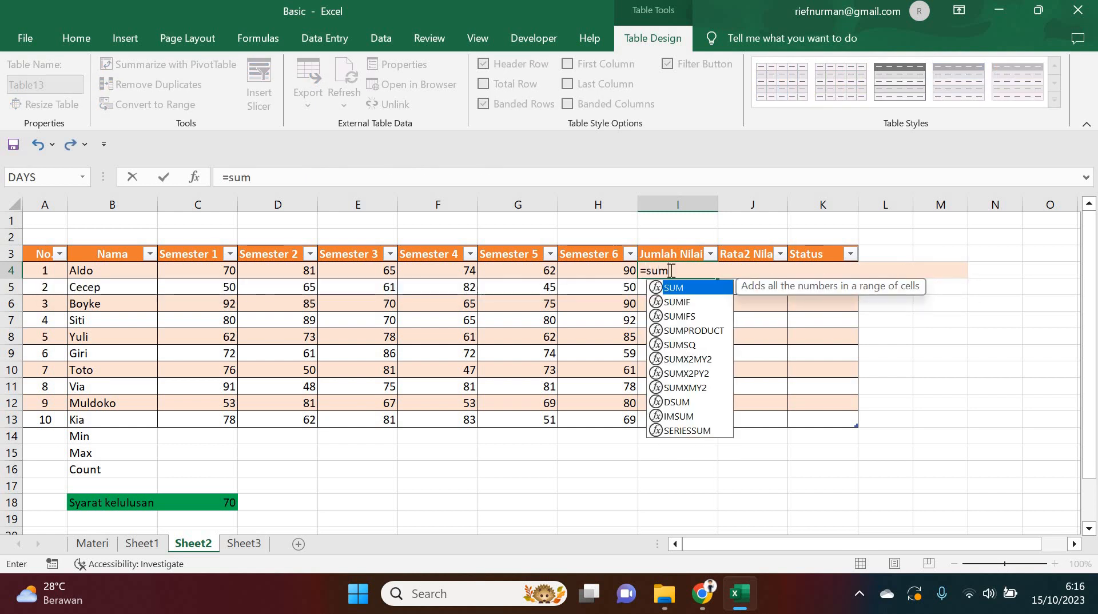
pyautogui.write('(')
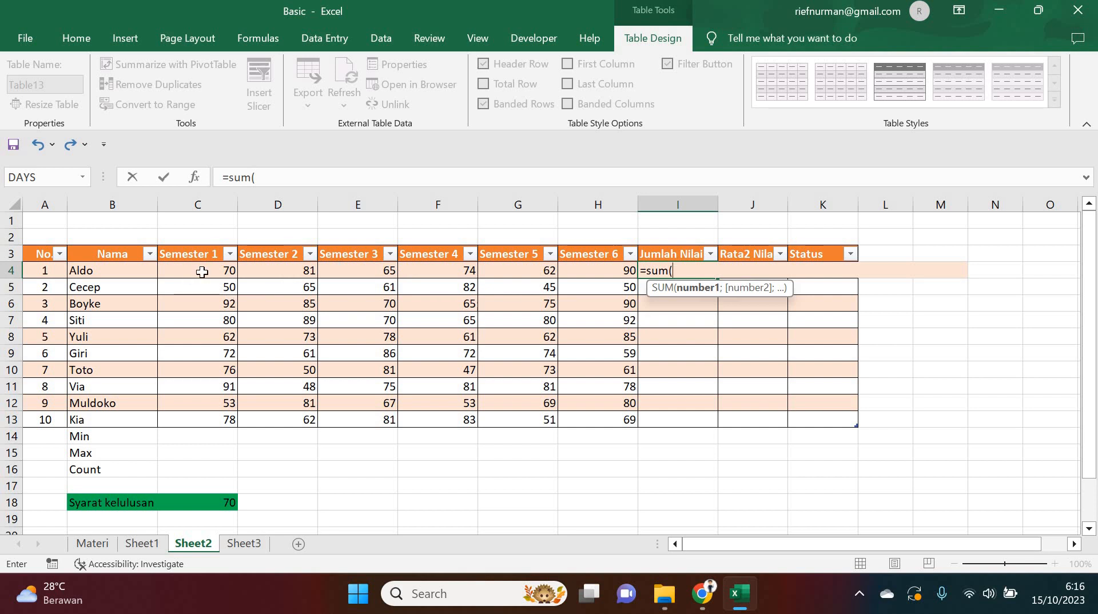
pyautogui.moveTo(202, 273); pyautogui.dragTo(584, 266)
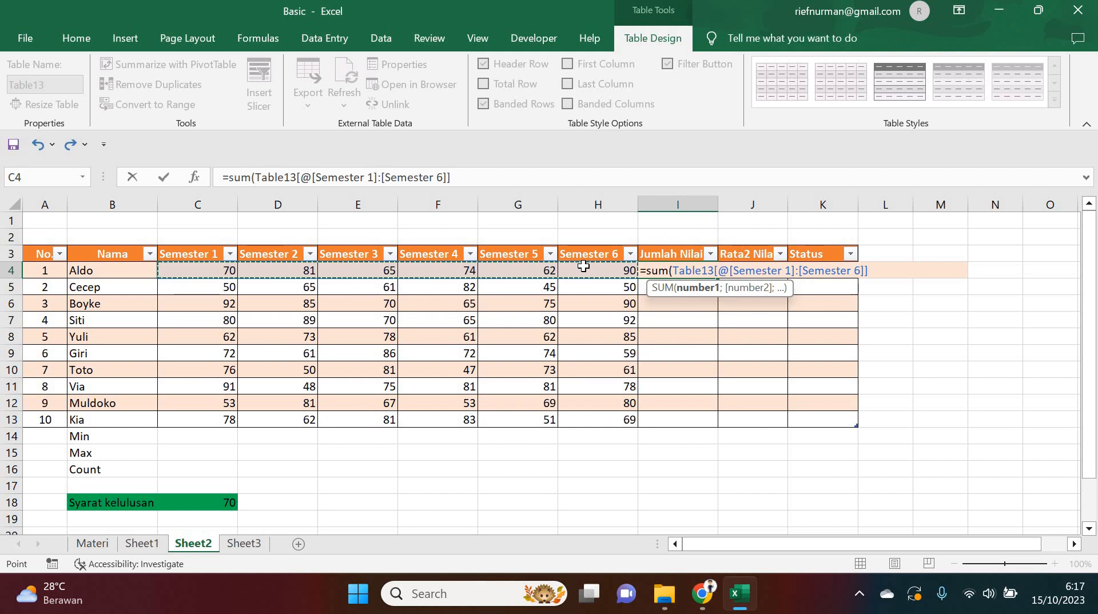
pyautogui.write(')')
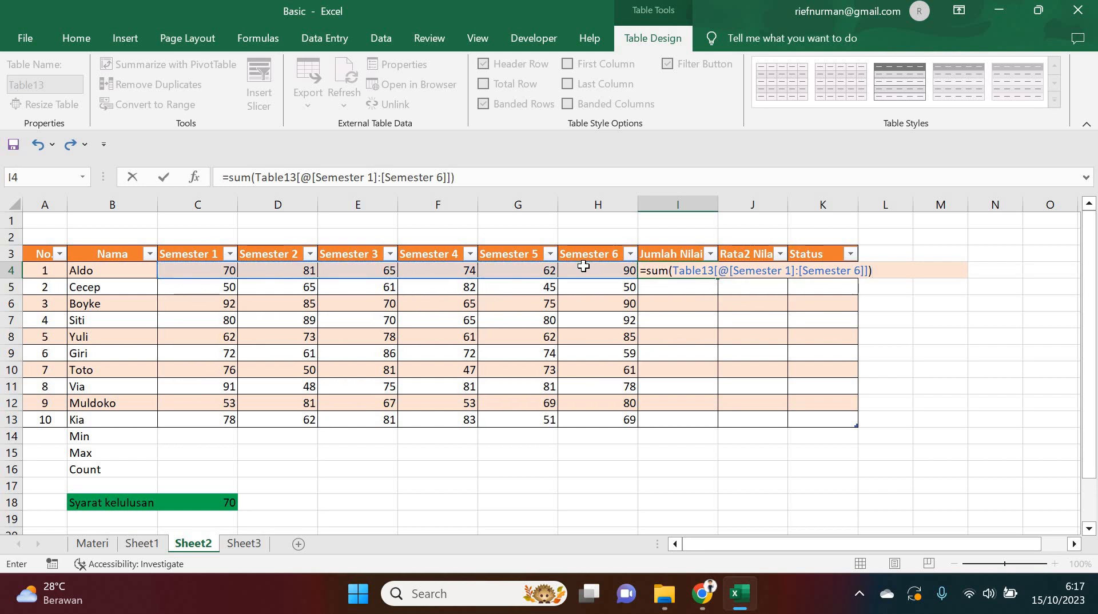
pyautogui.press('Return')
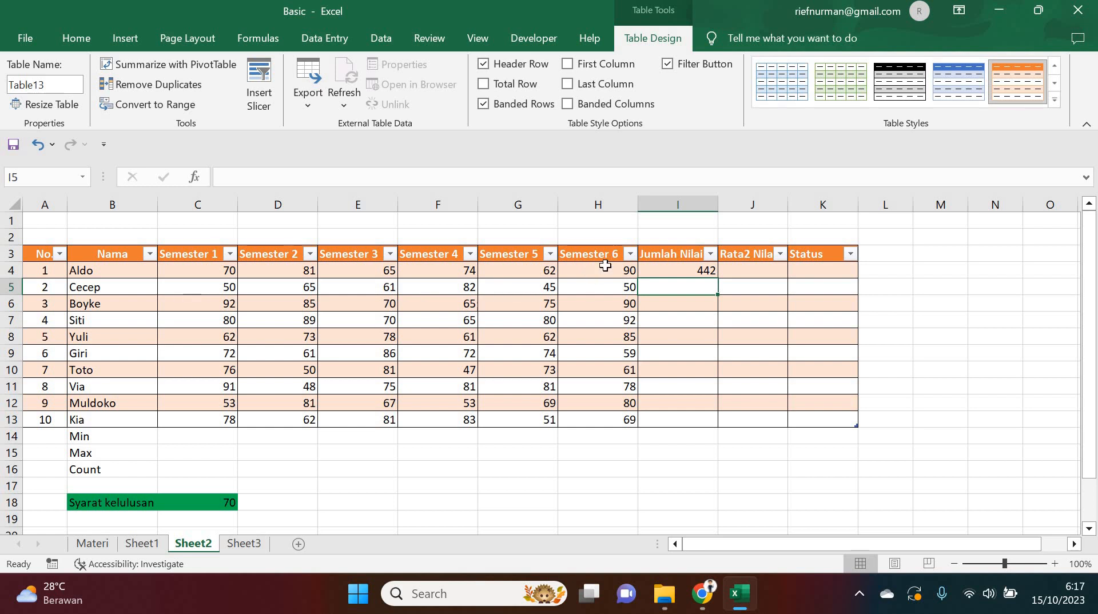
# Reapply the AutoSum Sum function in I4 over Semester 1 to Semester 6 and fill the formula down to I13
pyautogui.click(708, 268)
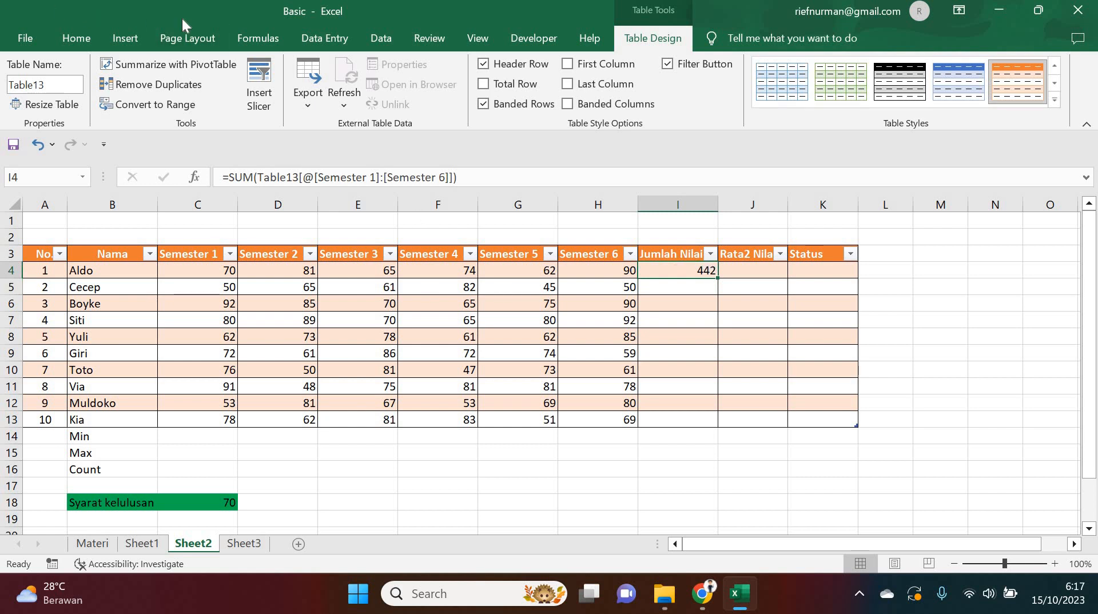
pyautogui.click(248, 32)
pyautogui.click(72, 92)
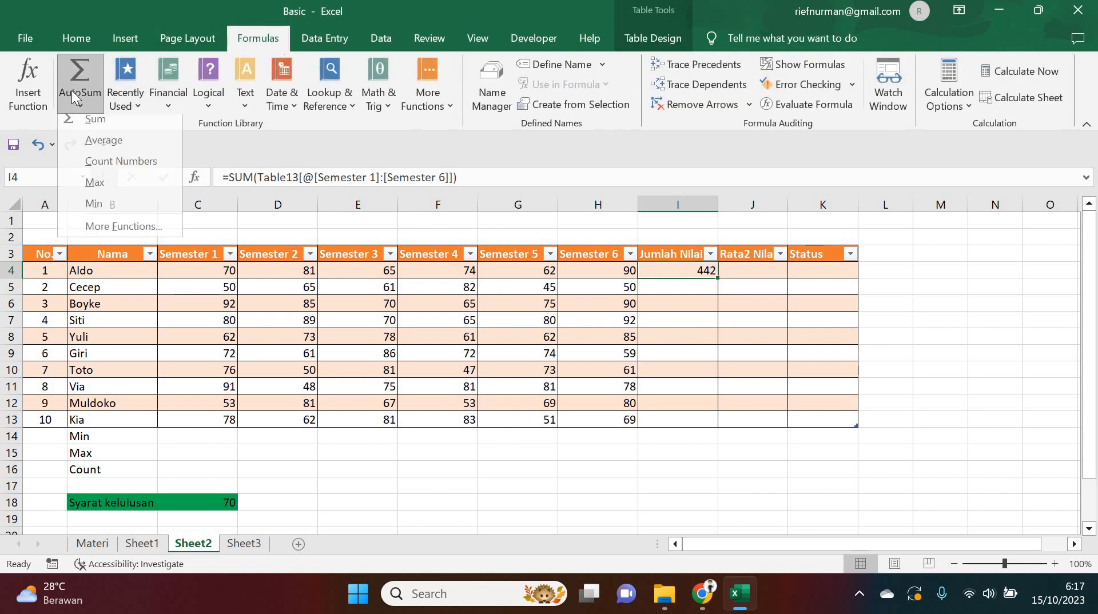
pyautogui.click(85, 119)
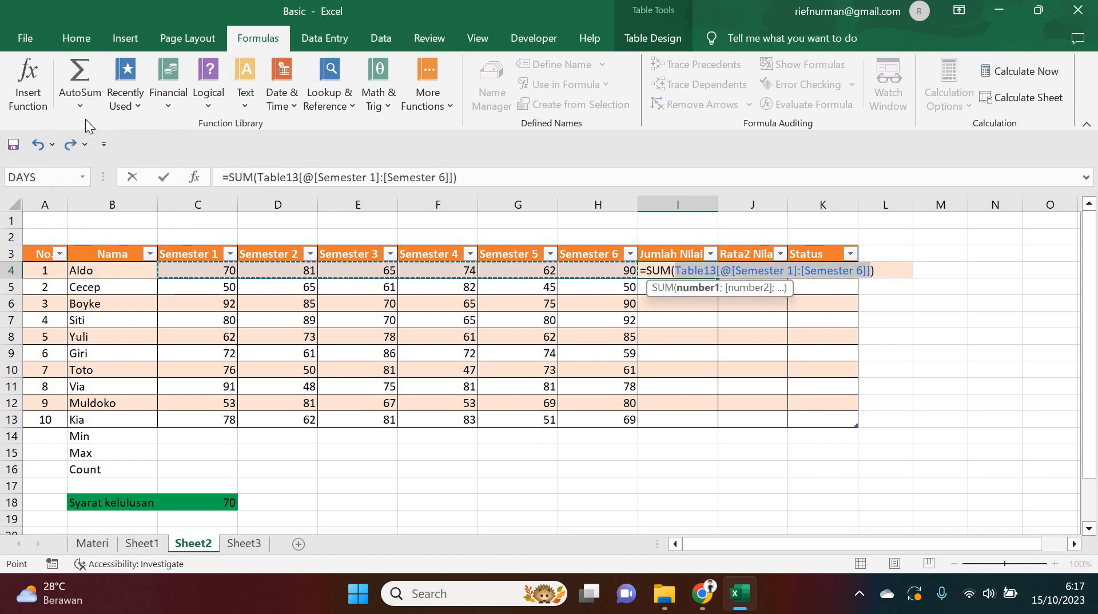
pyautogui.press('Return')
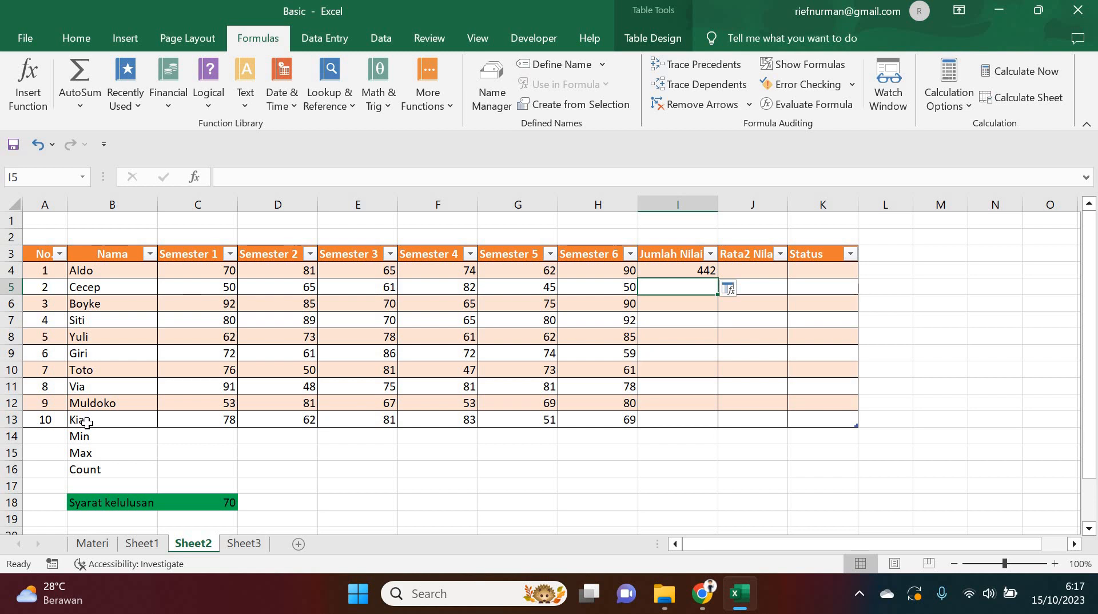
pyautogui.click(688, 274)
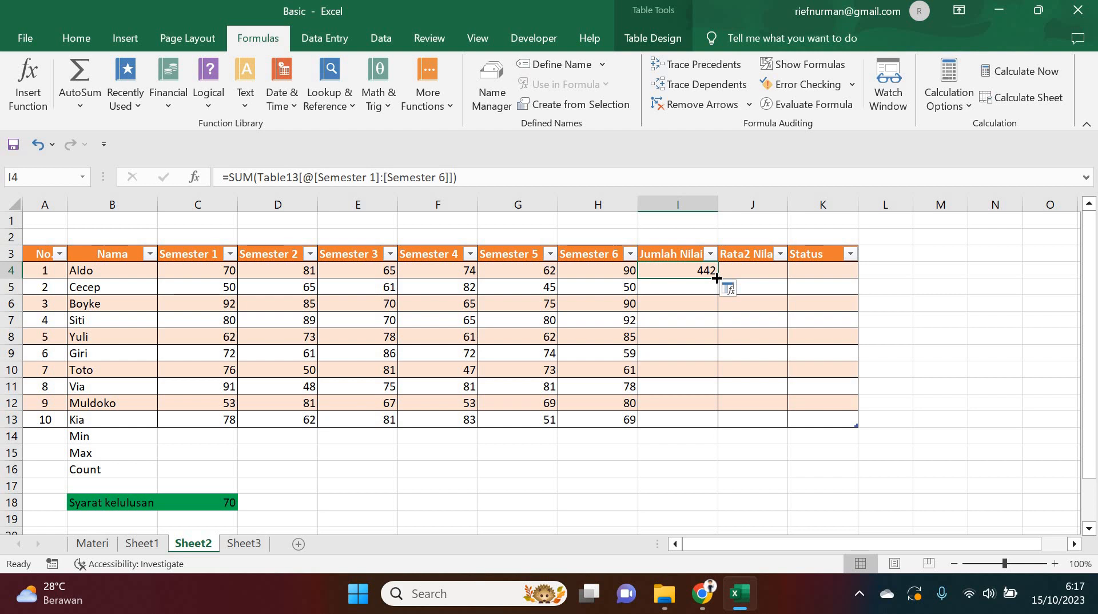
pyautogui.moveTo(717, 278); pyautogui.dragTo(709, 421)
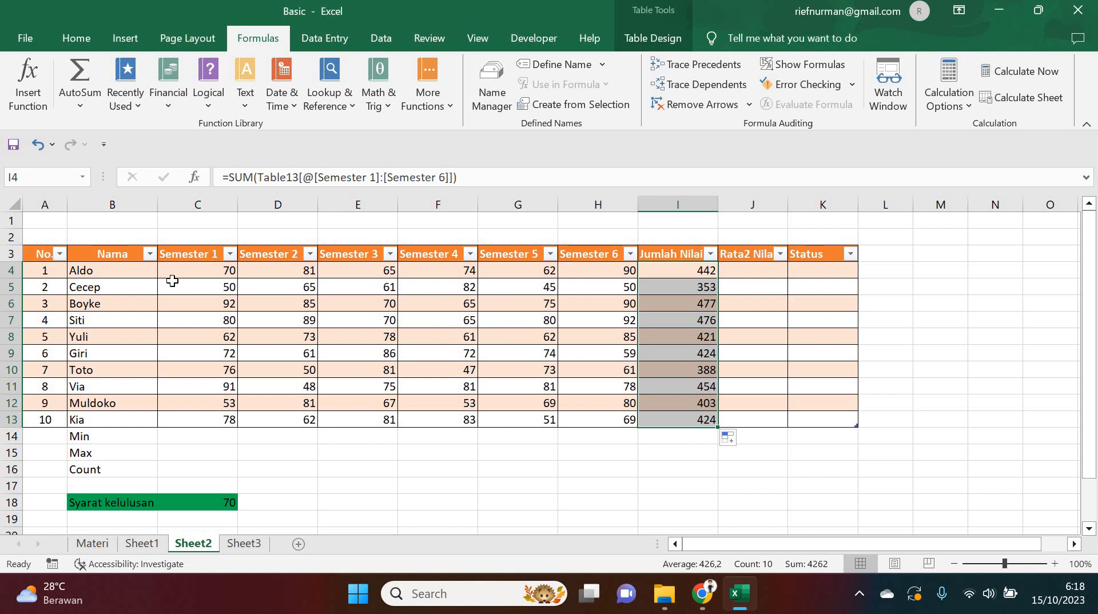
# Enter a MIN formula over all Semester 1 scores in C14 and fill it across to Semester 6 in H14
pyautogui.click(202, 438)
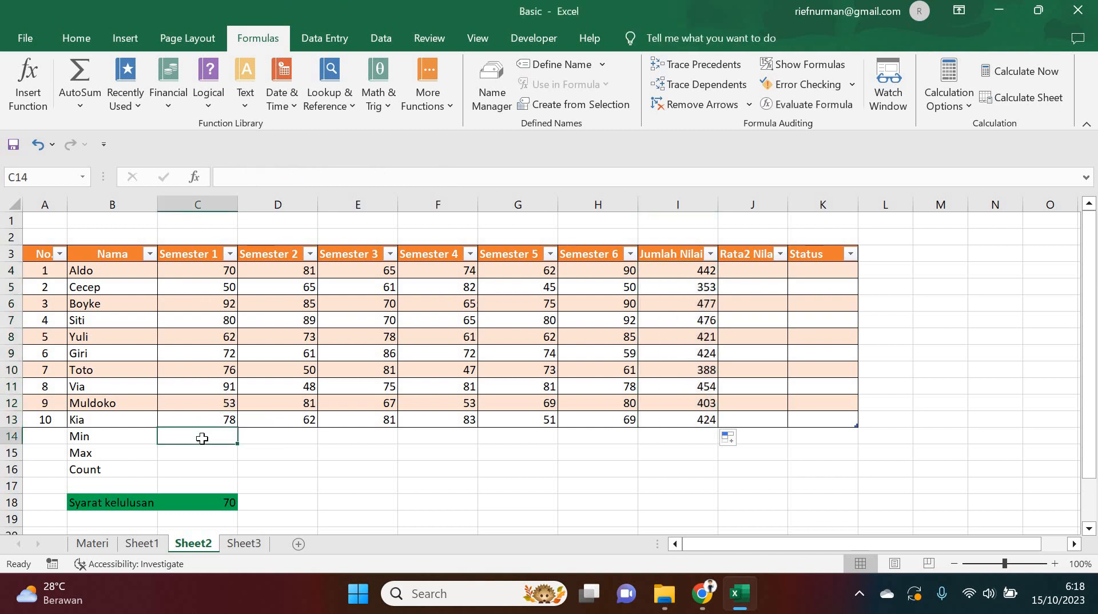
pyautogui.write('=')
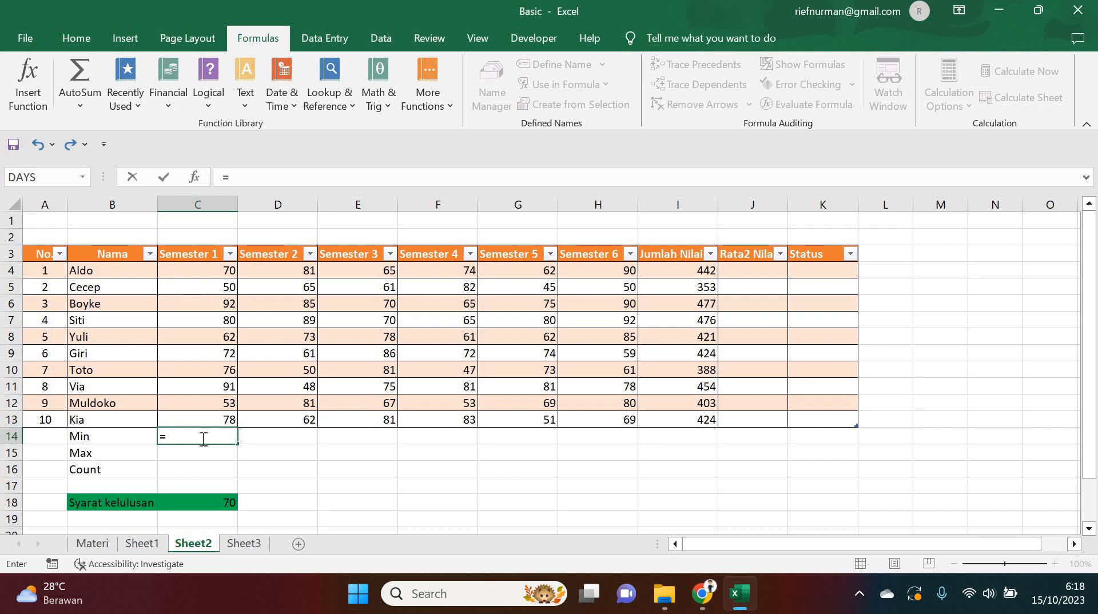
pyautogui.write('MIN')
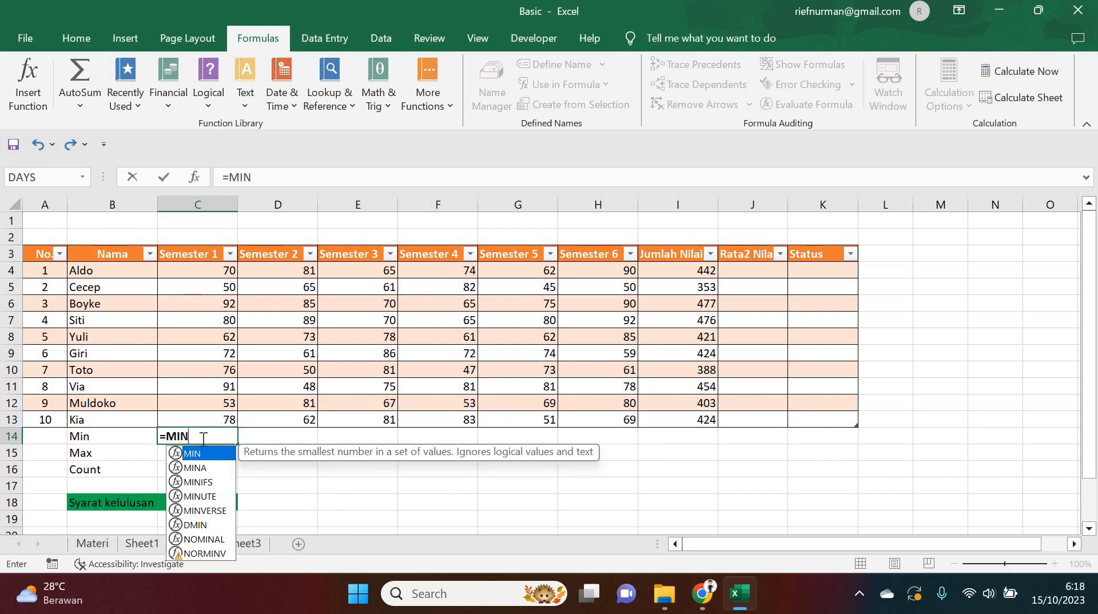
pyautogui.write('(')
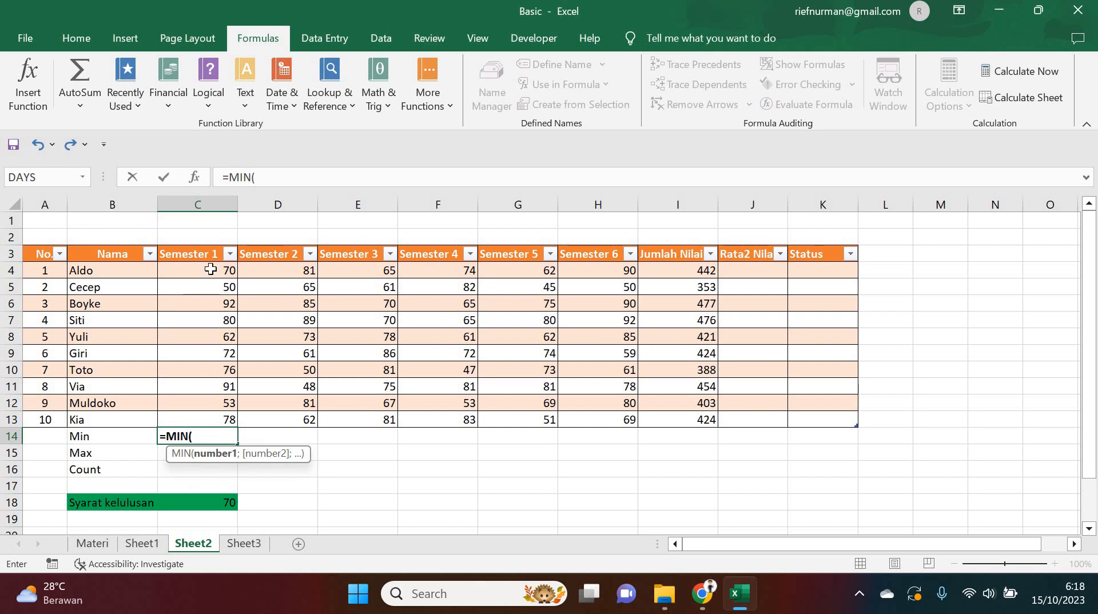
pyautogui.moveTo(211, 269); pyautogui.dragTo(203, 419)
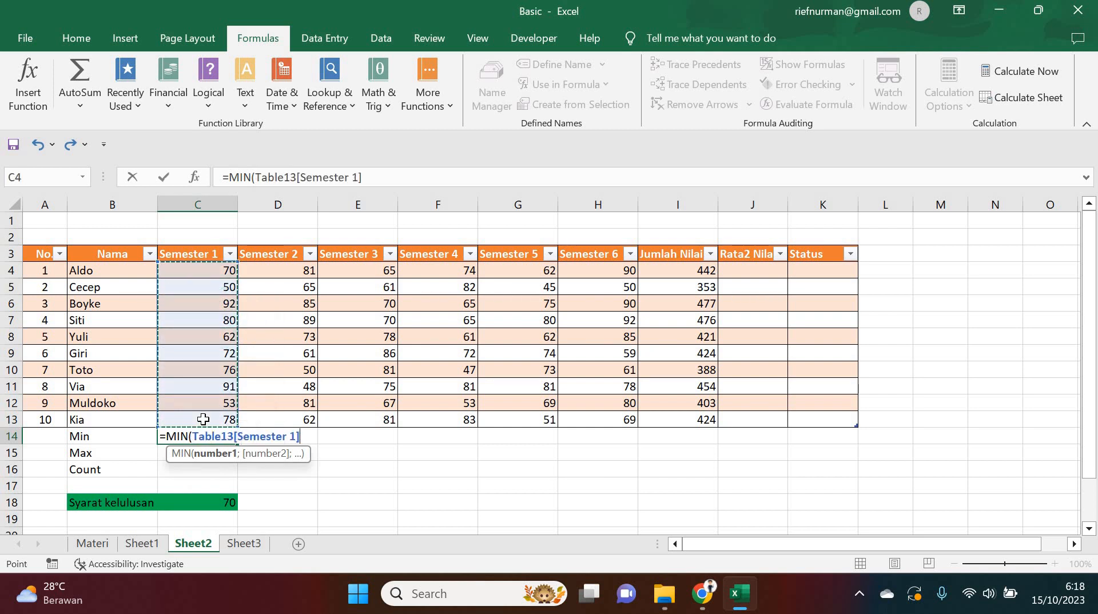
pyautogui.write(')')
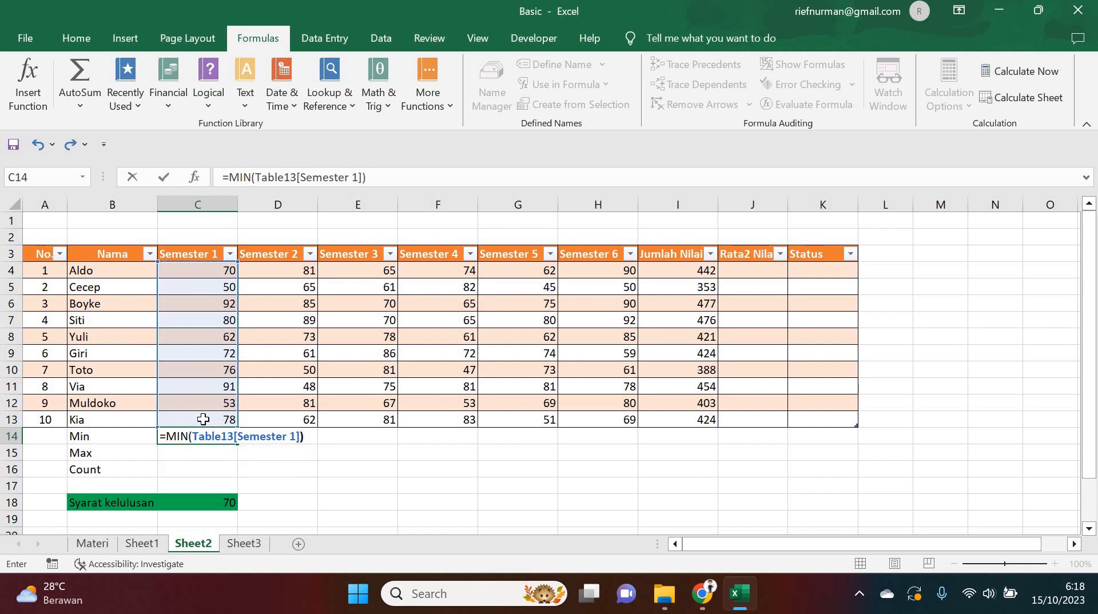
pyautogui.press('Return')
pyautogui.click(230, 438)
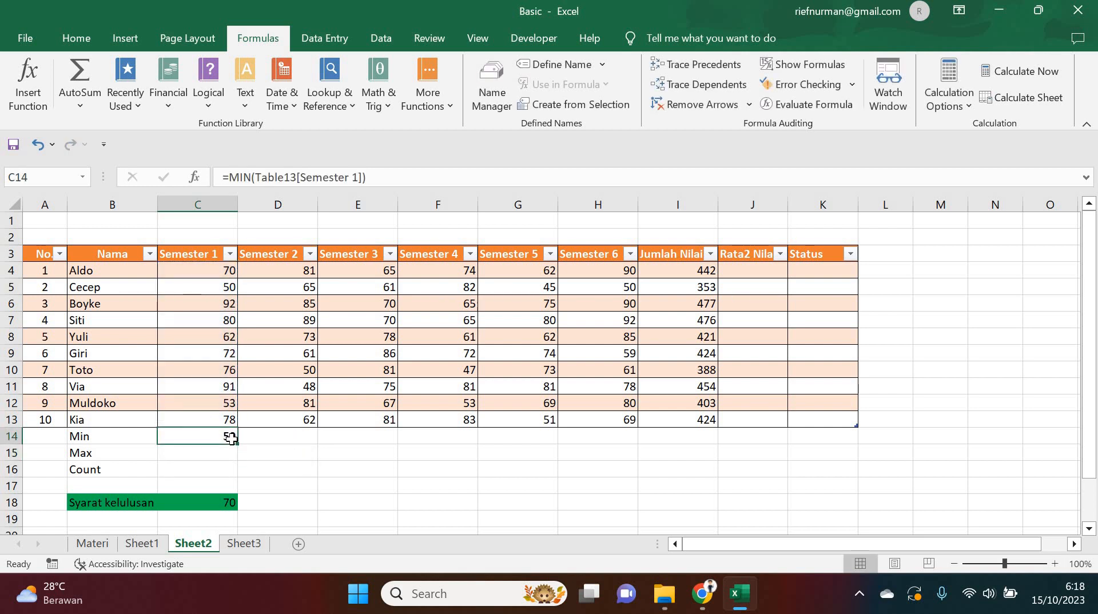
pyautogui.moveTo(238, 444); pyautogui.dragTo(620, 441)
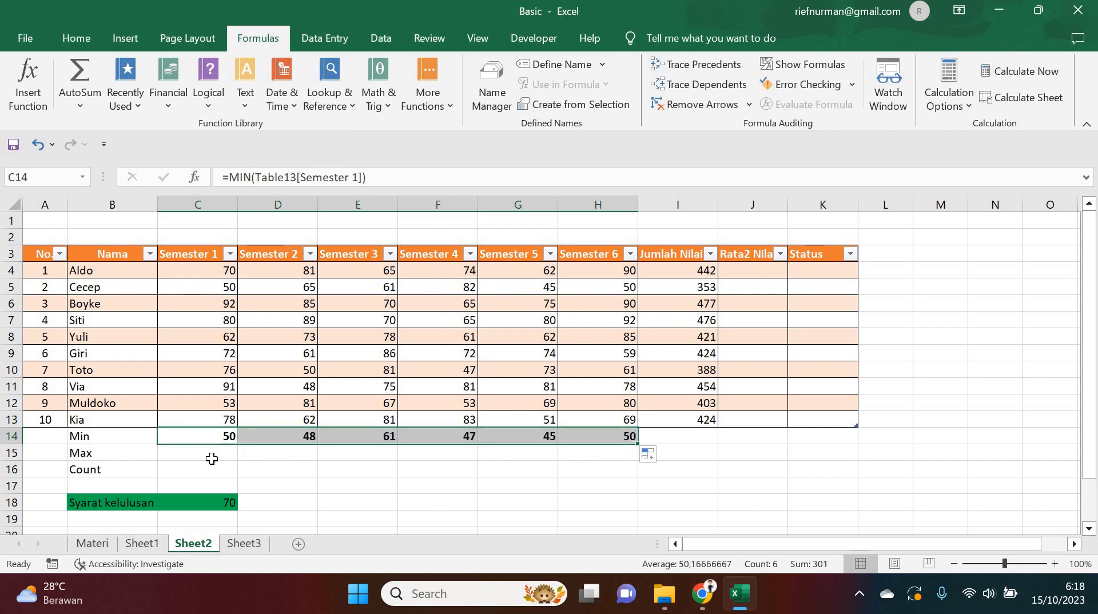
# Enter a MAX formula over all Semester 1 scores in C15 and fill it across to Semester 6 in H15
pyautogui.click(209, 460)
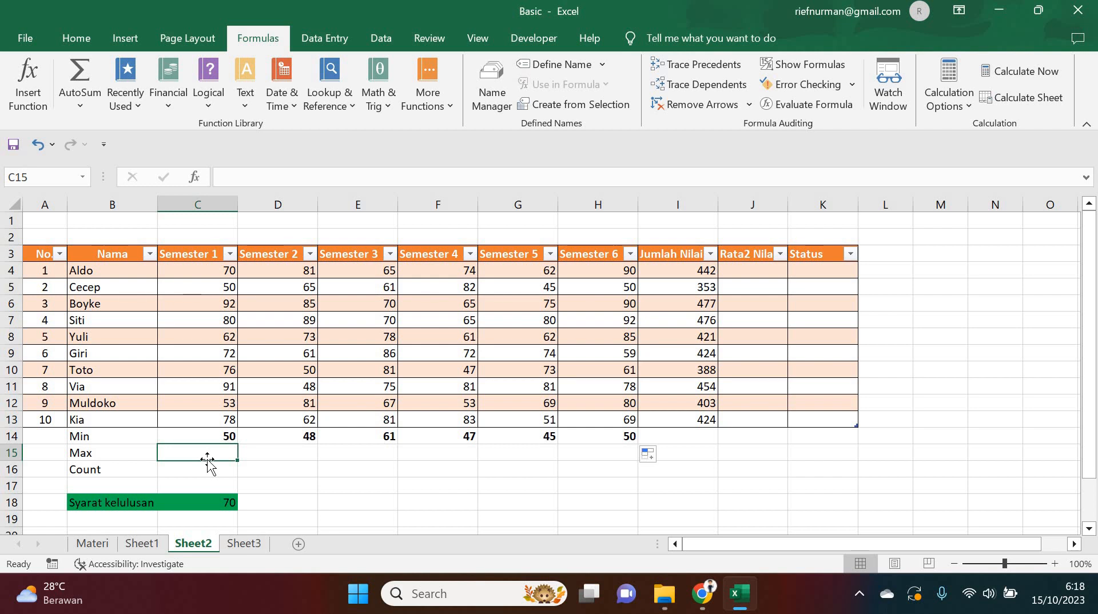
pyautogui.write('=')
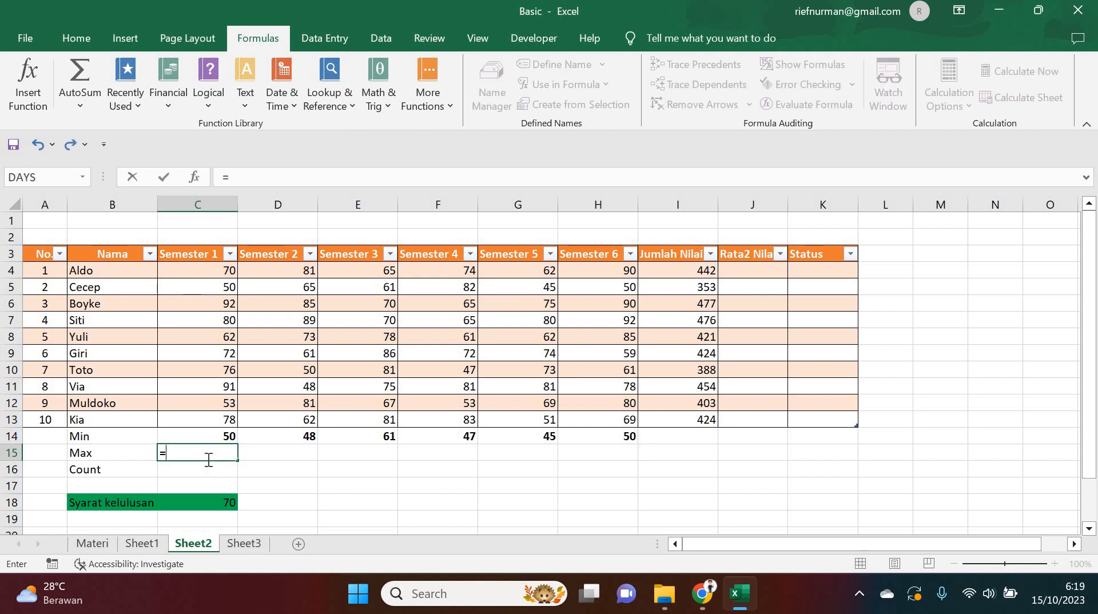
pyautogui.write('max(')
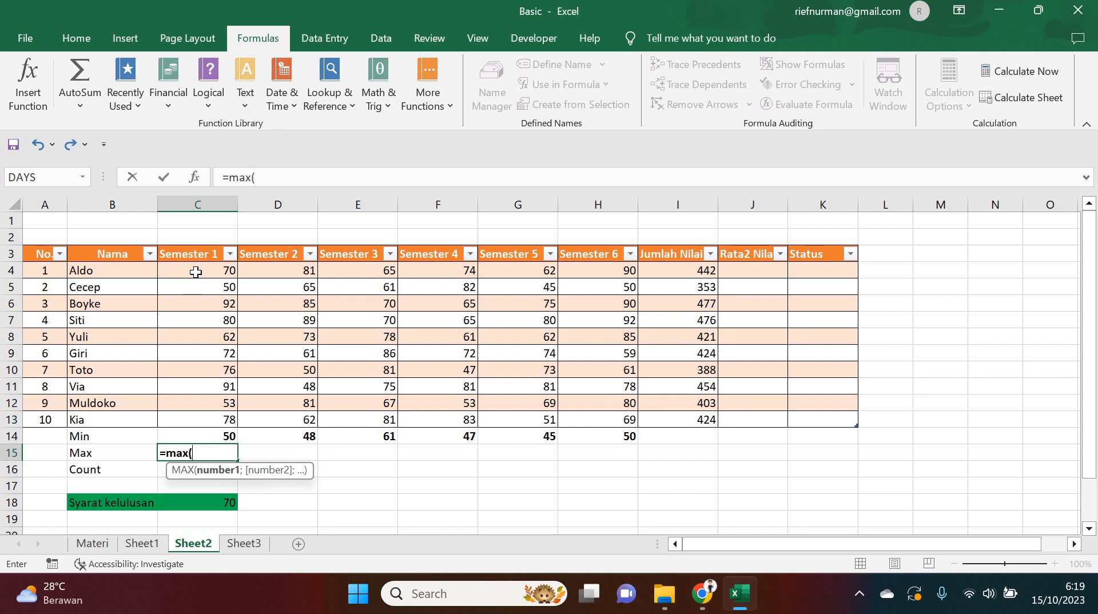
pyautogui.moveTo(195, 273); pyautogui.dragTo(194, 423)
pyautogui.press('Return')
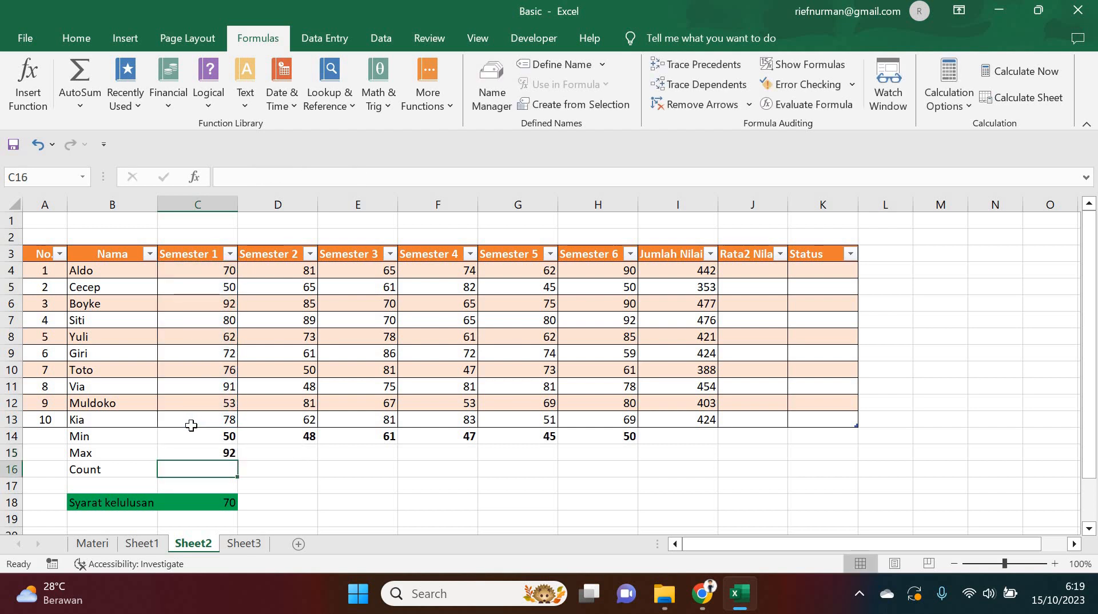
pyautogui.click(229, 456)
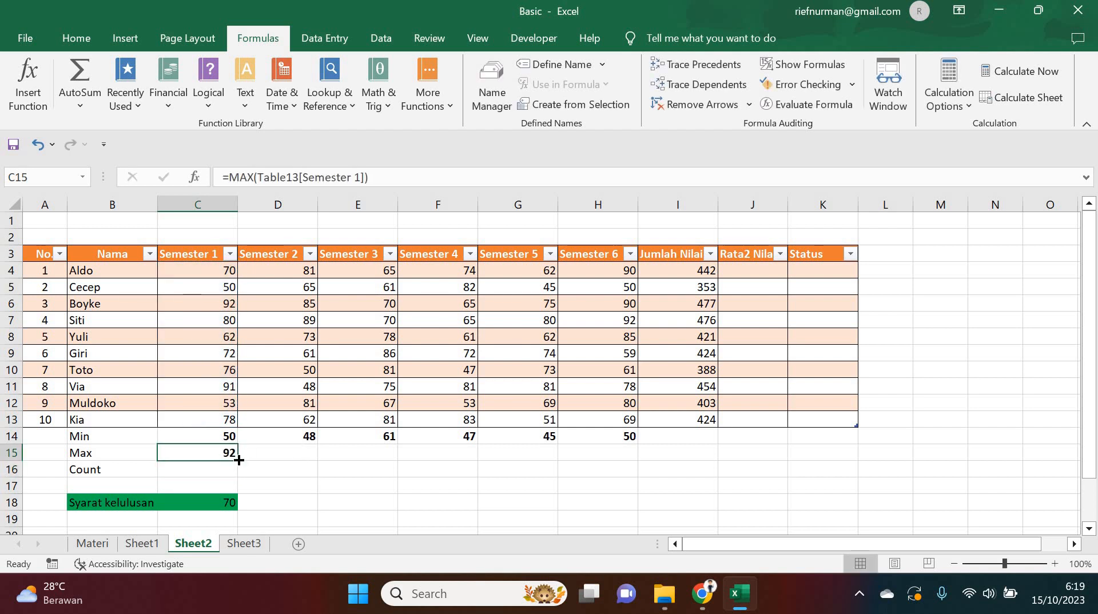
pyautogui.moveTo(239, 460); pyautogui.dragTo(638, 453)
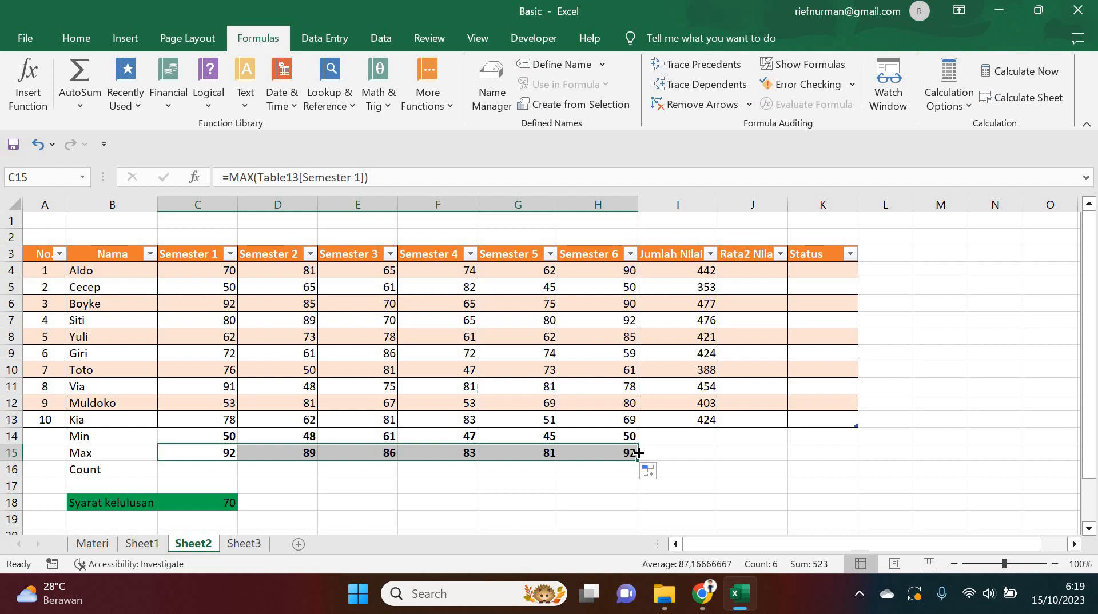
pyautogui.click(224, 435)
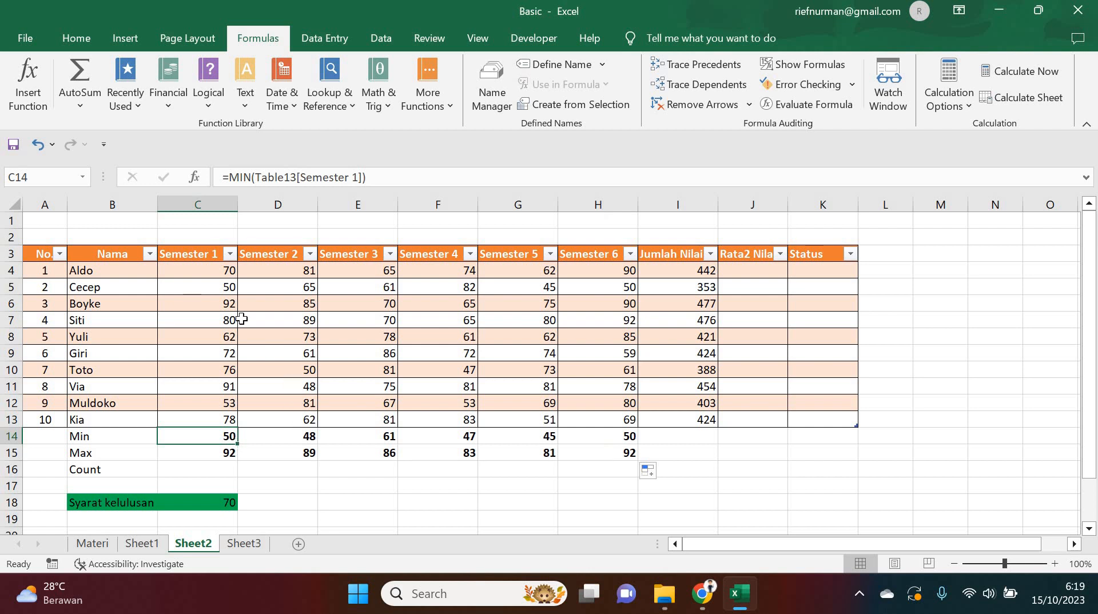
# Examine the Semester 1 scores cell by cell to verify the minimum calculated in C14
pyautogui.click(221, 272)
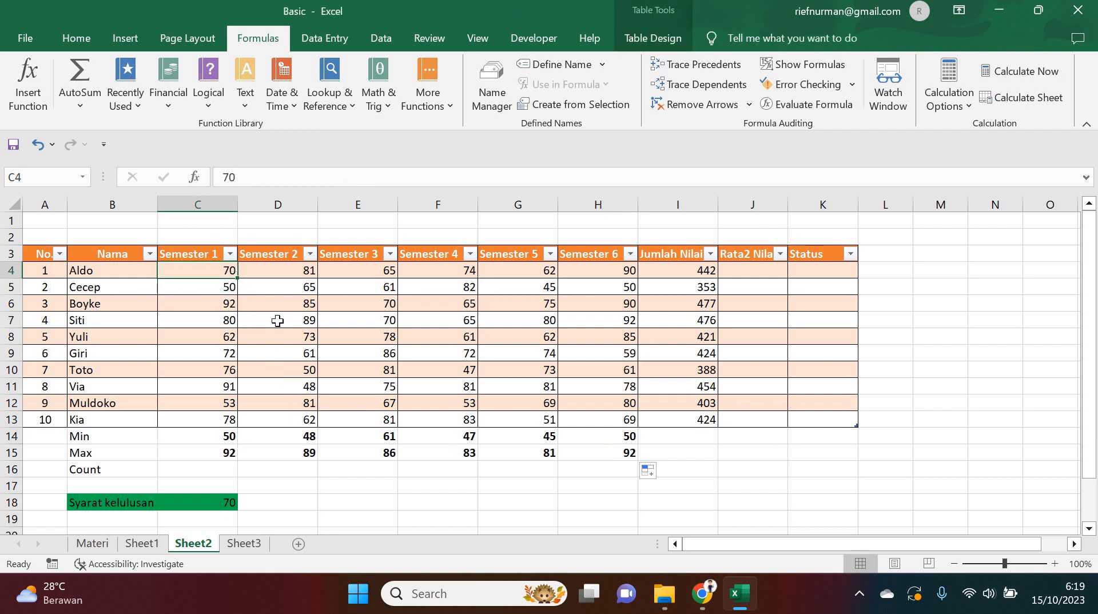
pyautogui.press('Down')
pyautogui.press('Down')
pyautogui.press('Down')
pyautogui.press('Down')
pyautogui.press('Down')
pyautogui.press('Down')
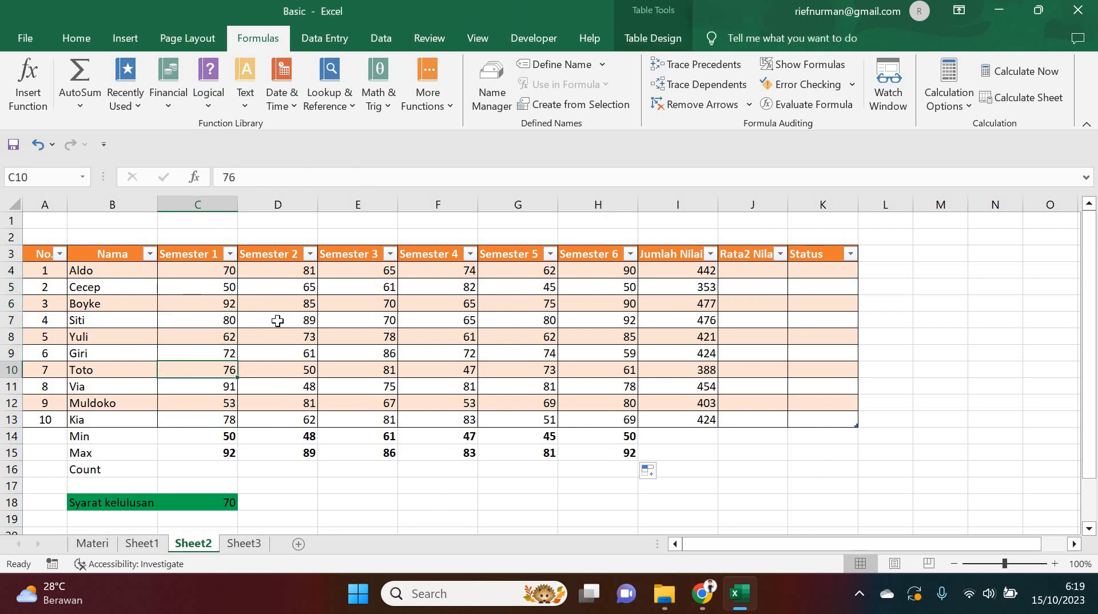
pyautogui.press('Up')
pyautogui.press('Up')
pyautogui.press('Up')
pyautogui.press('Up')
pyautogui.press('Up')
pyautogui.press('Up')
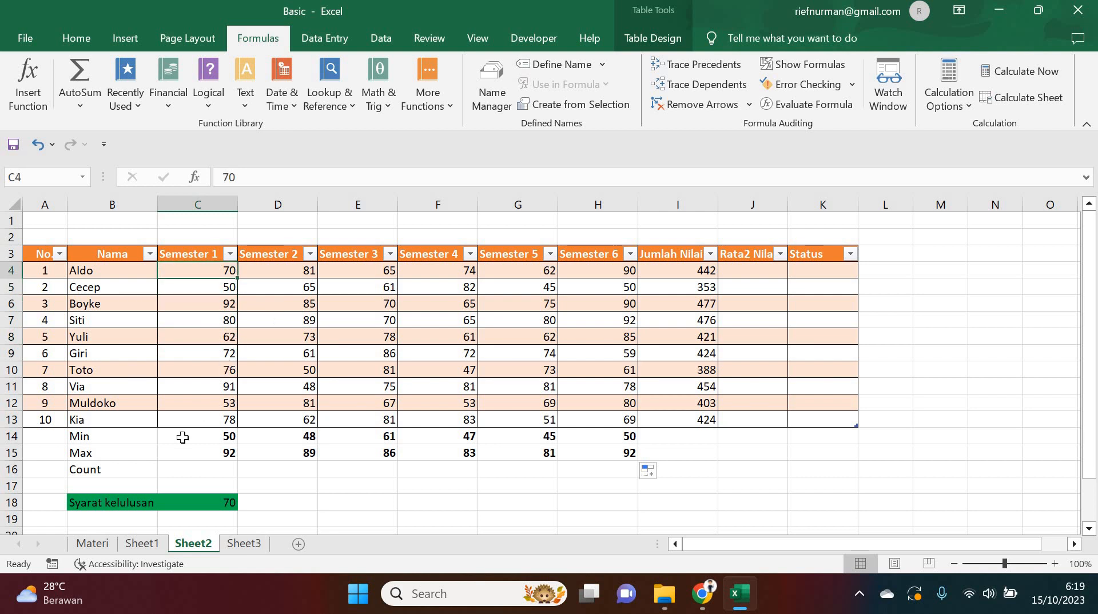
# Check the maximum in C15 against the individual Semester 1 scores above it
pyautogui.click(203, 456)
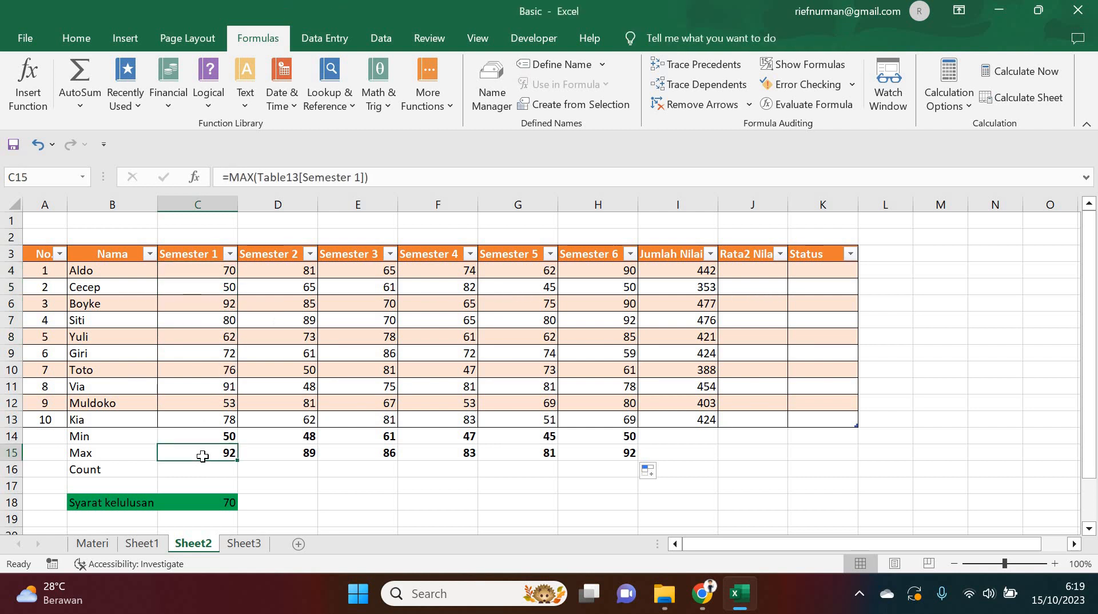
pyautogui.press('Up')
pyautogui.press('Up')
pyautogui.press('Up')
pyautogui.press('Up')
pyautogui.press('Up')
pyautogui.press('Up')
pyautogui.press('Up')
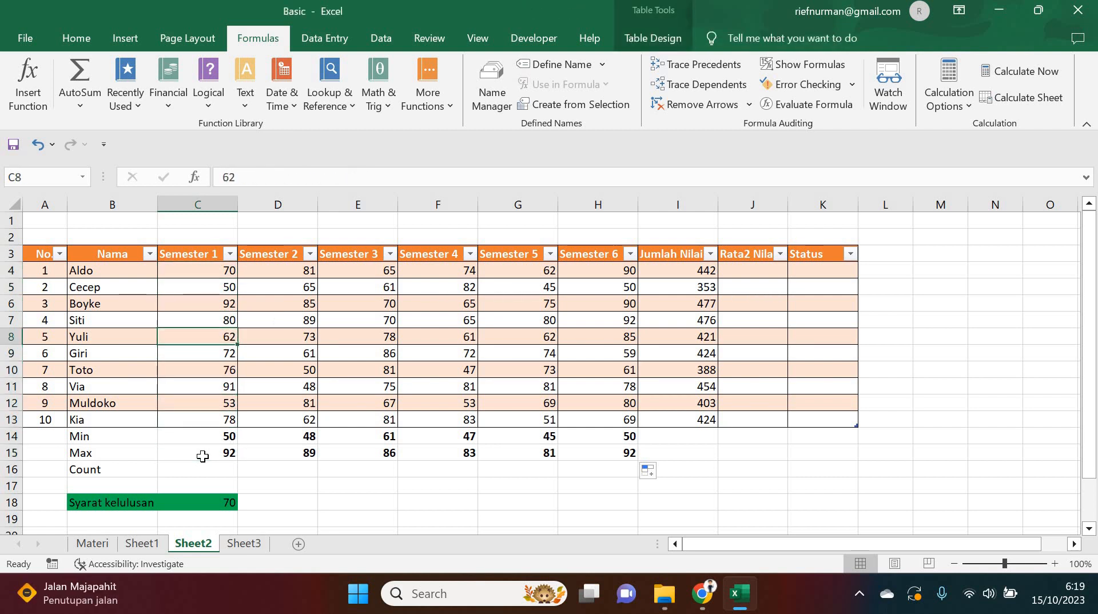
pyautogui.press('Up')
pyautogui.press('Up')
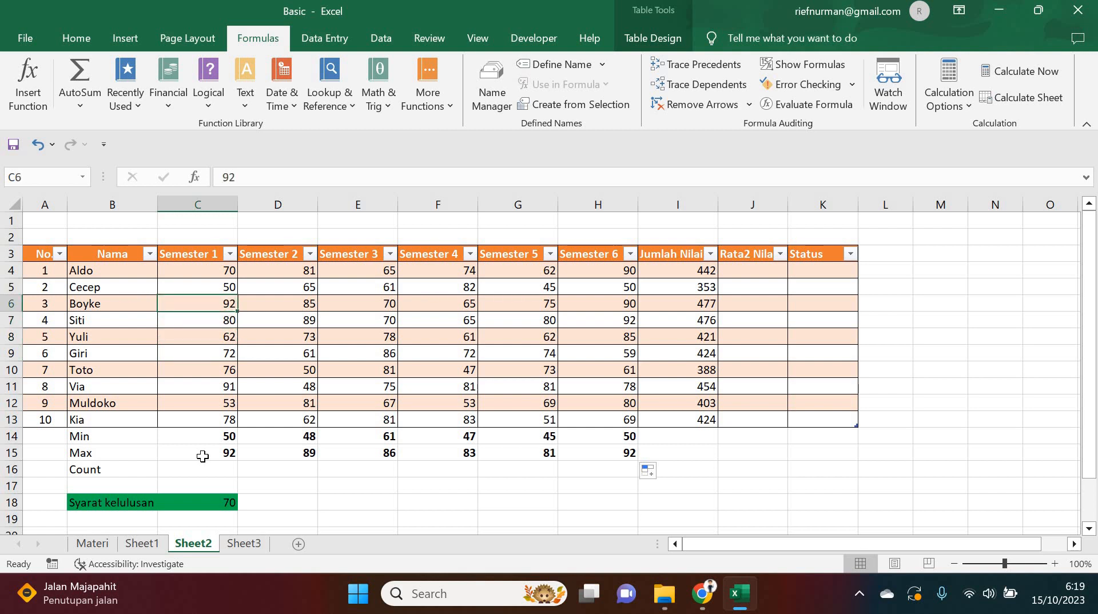
# Enter an AVERAGE formula over Semester 1 to Semester 6 in J4 and fill it down to J13
pyautogui.click(754, 273)
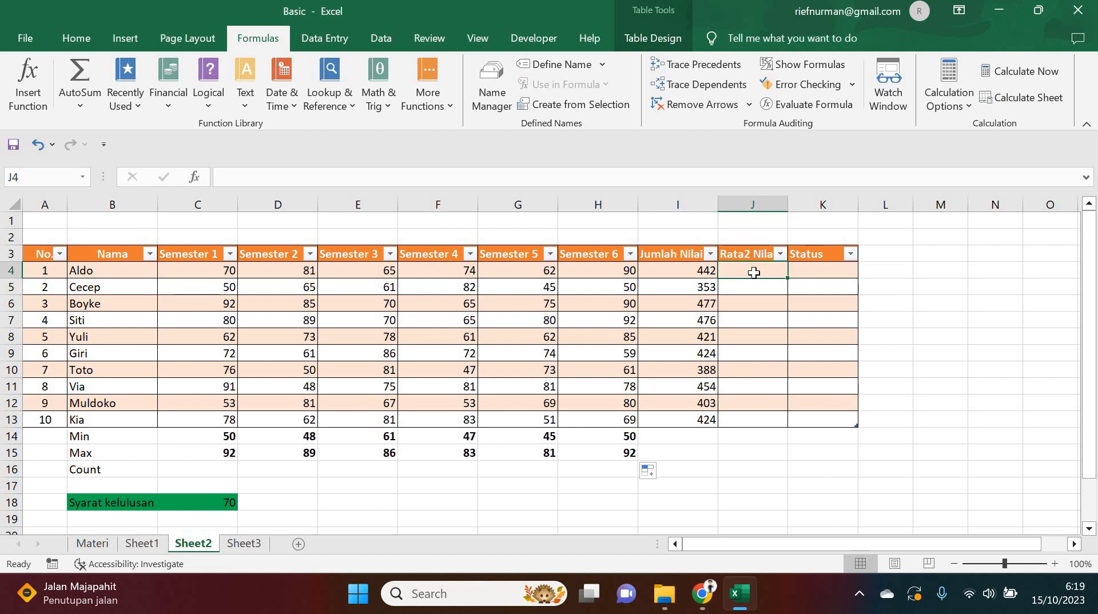
pyautogui.write('=a')
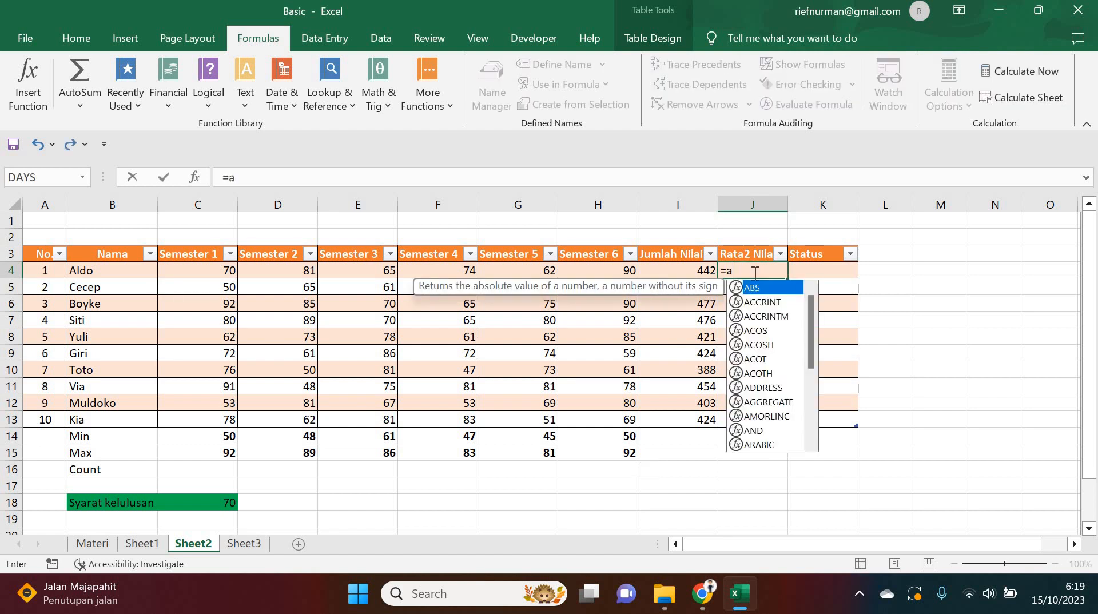
pyautogui.write('verage')
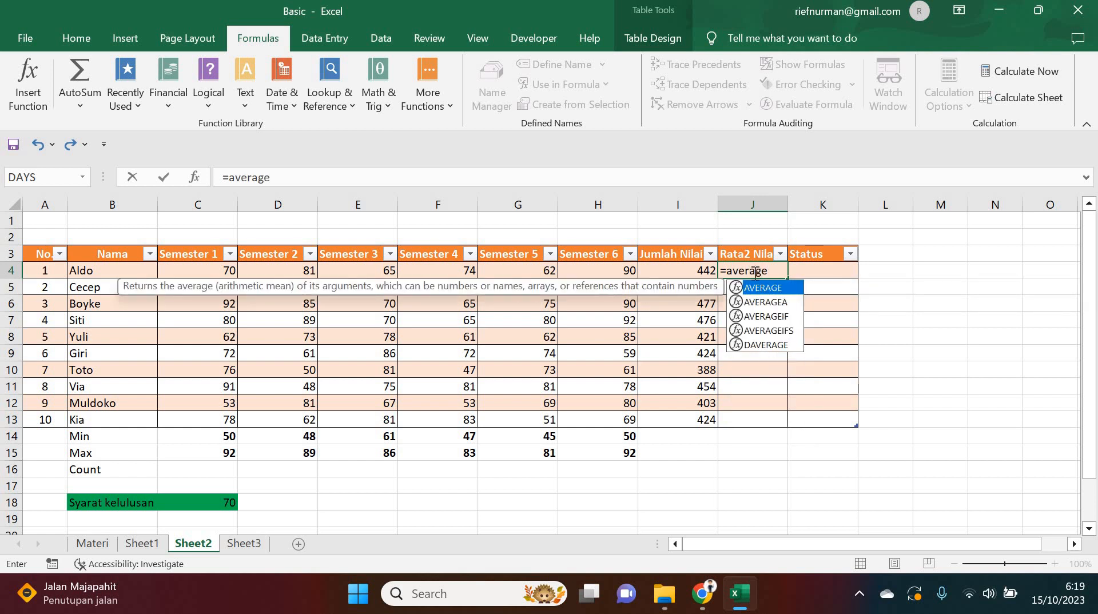
pyautogui.write('(')
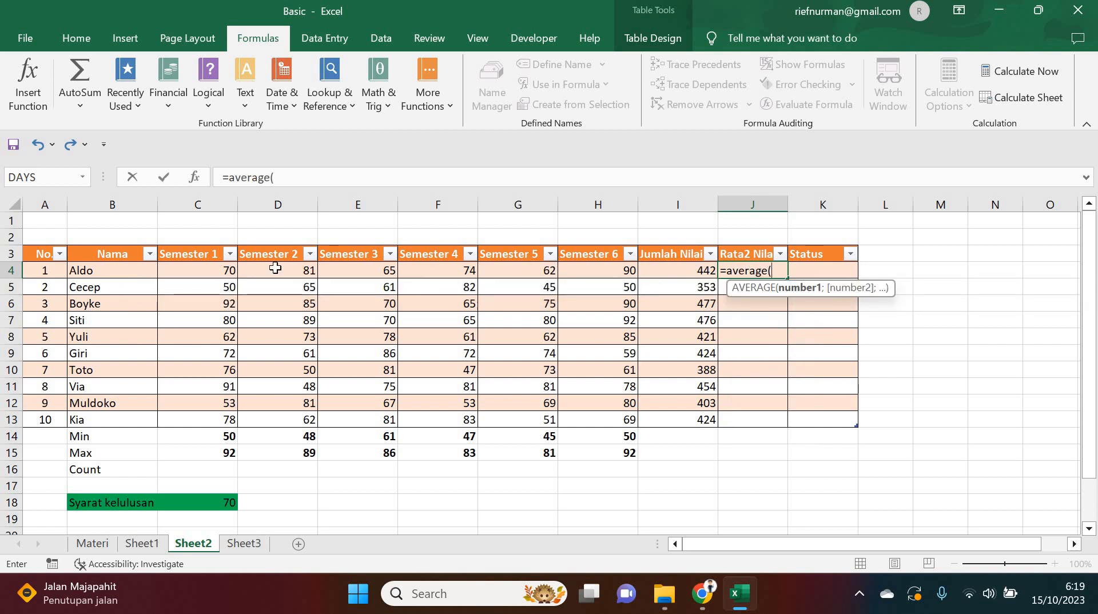
pyautogui.click(209, 268)
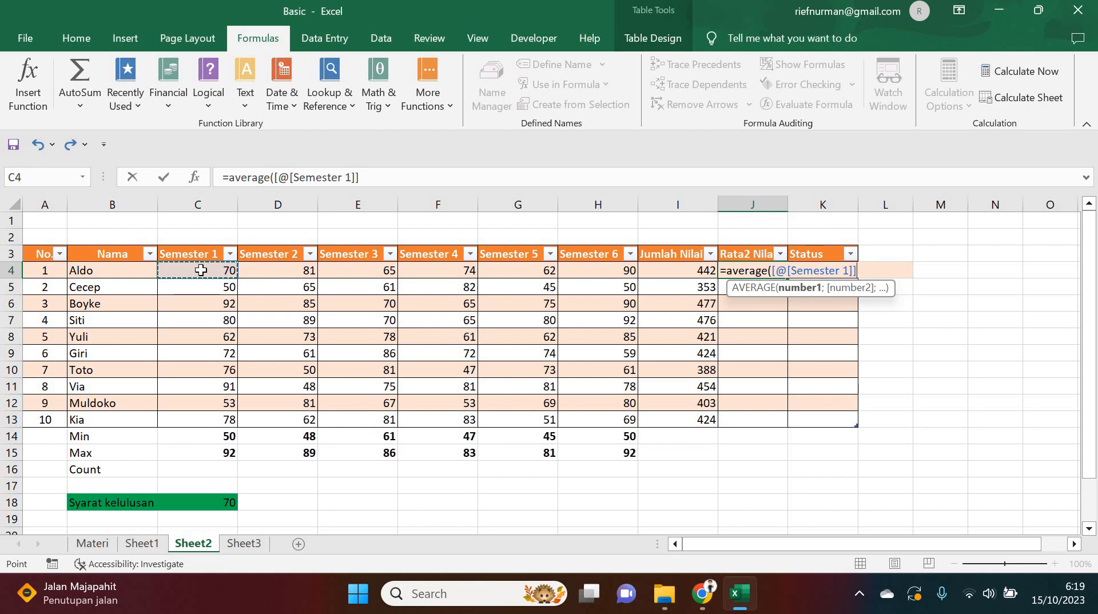
pyautogui.moveTo(204, 265)
pyautogui.mouseDown()
pyautogui.moveTo(581, 274)
pyautogui.moveTo(196, 269)
pyautogui.mouseUp()
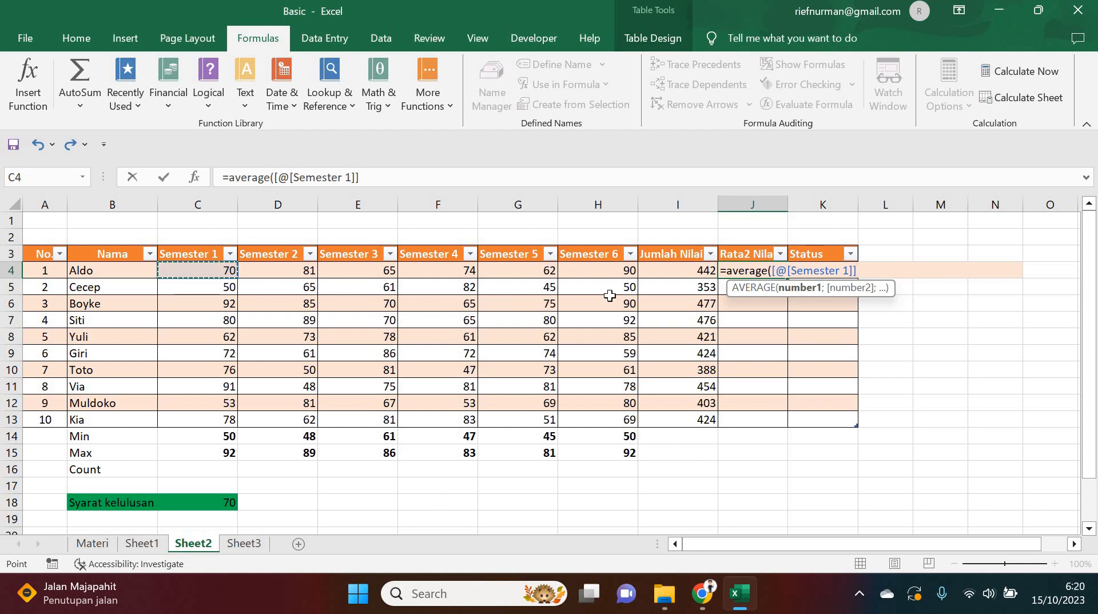
pyautogui.keyDown('shift'); pyautogui.click(625, 273); pyautogui.keyUp('shift')
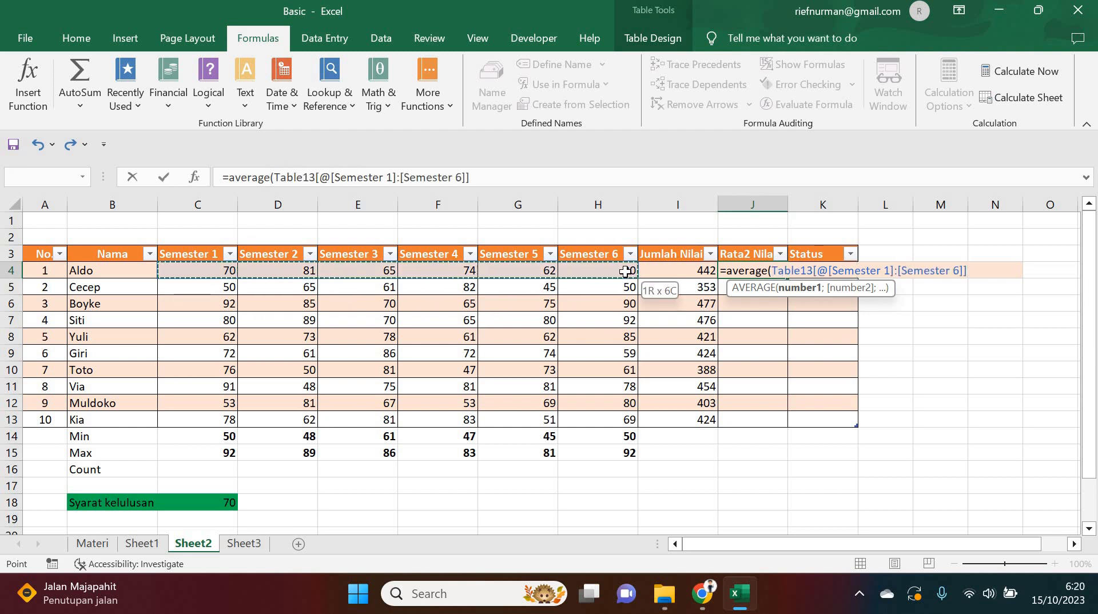
pyautogui.write(')')
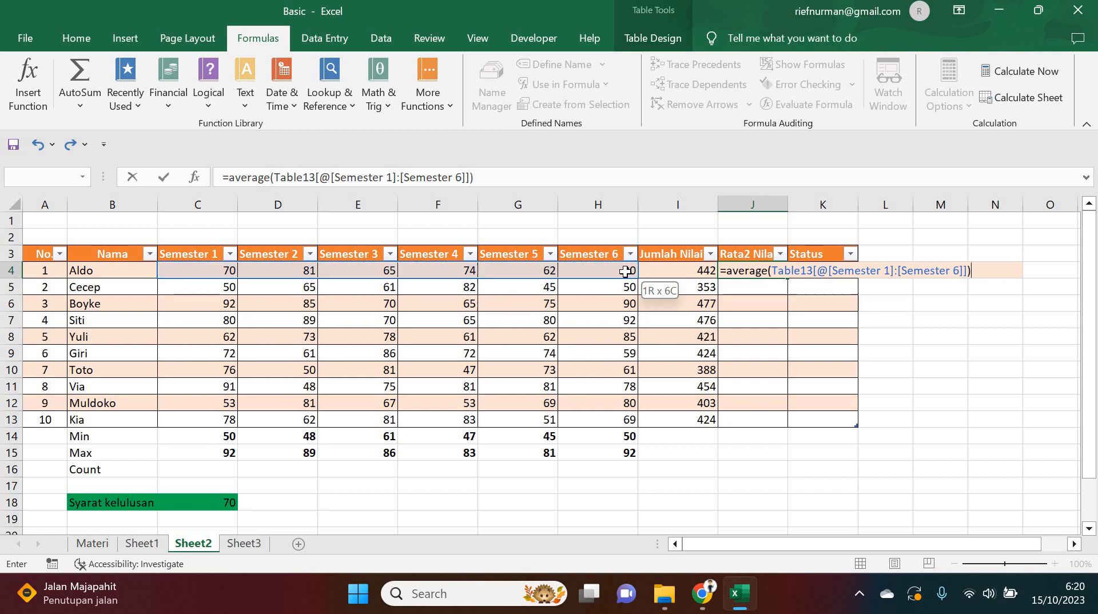
pyautogui.press('Return')
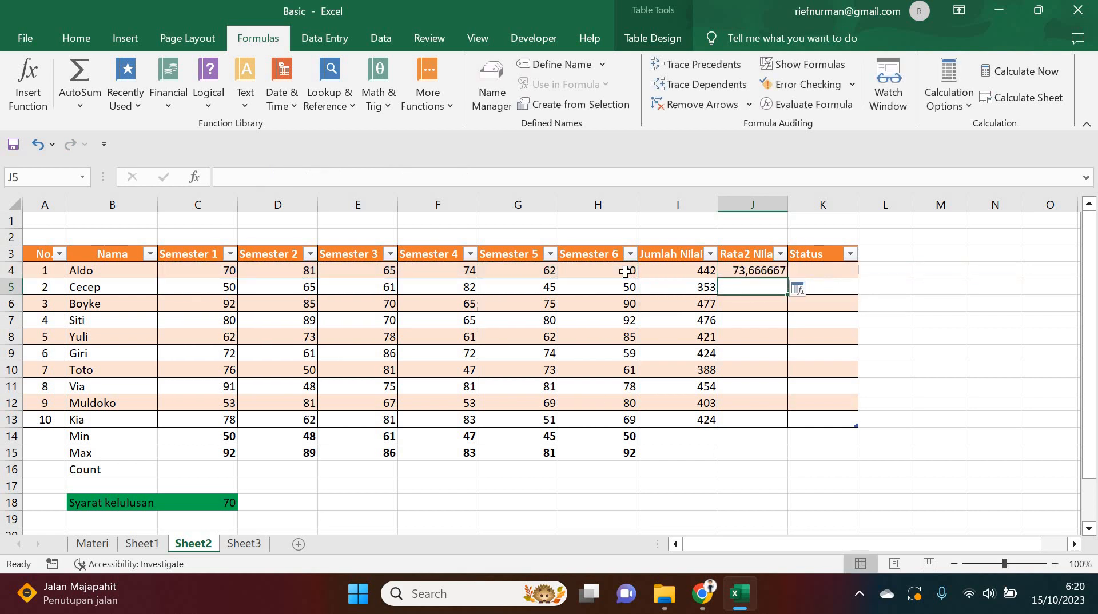
pyautogui.click(754, 273)
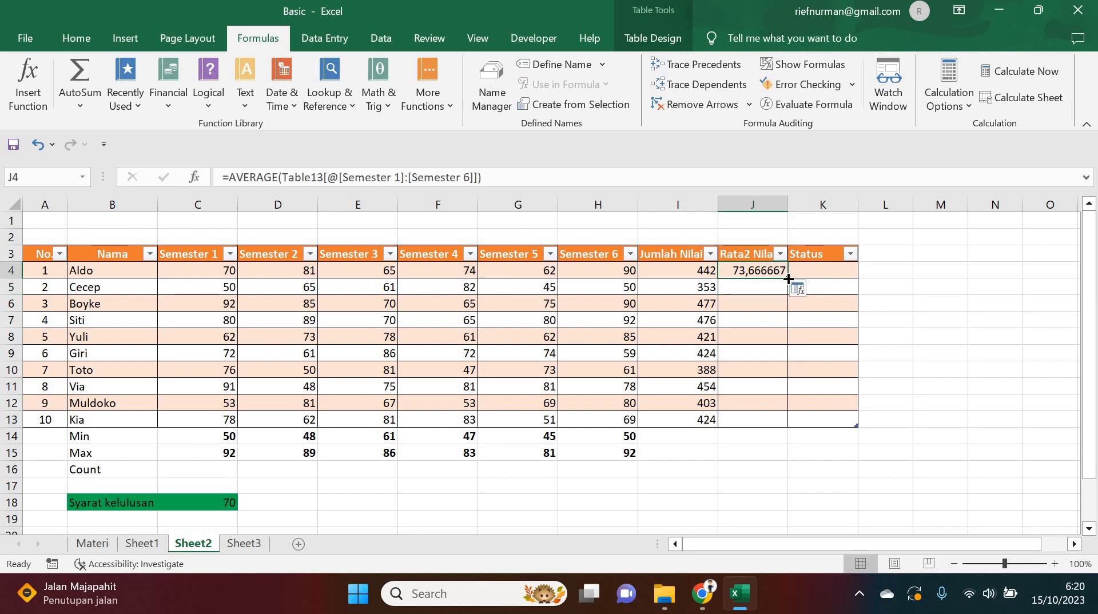
pyautogui.moveTo(788, 279); pyautogui.dragTo(770, 428)
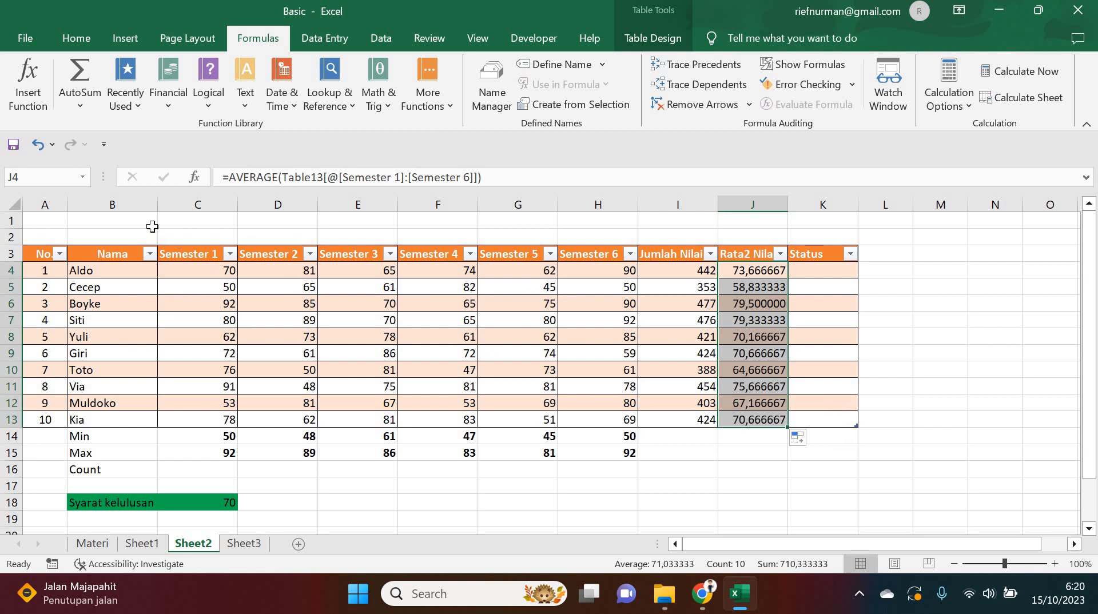
# Reduce the averages in J4:J13 to three decimal places
pyautogui.click(766, 272)
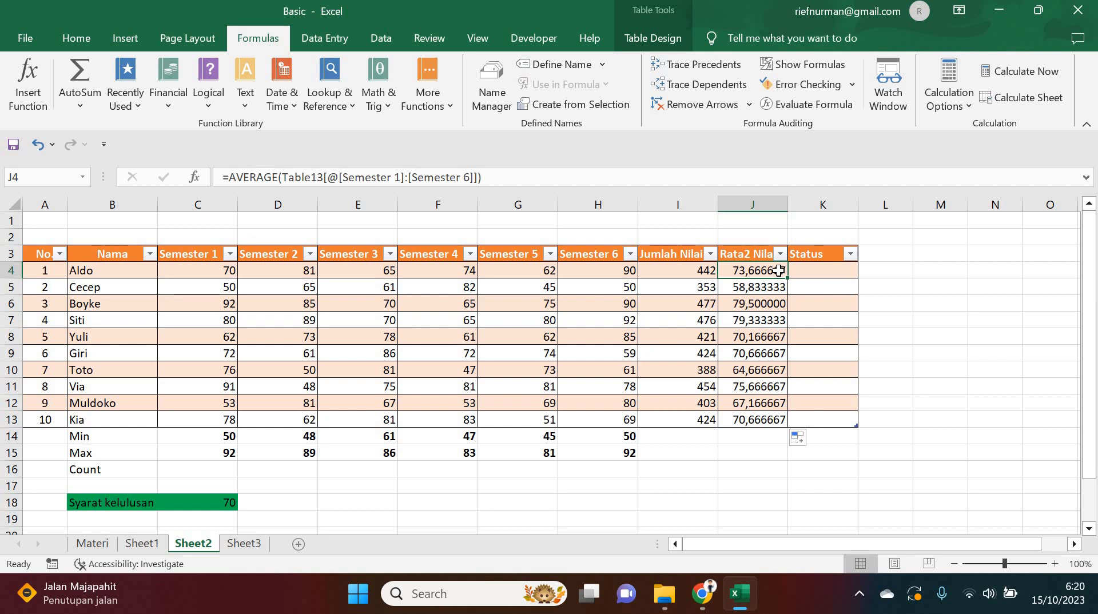
pyautogui.moveTo(779, 271); pyautogui.dragTo(758, 422)
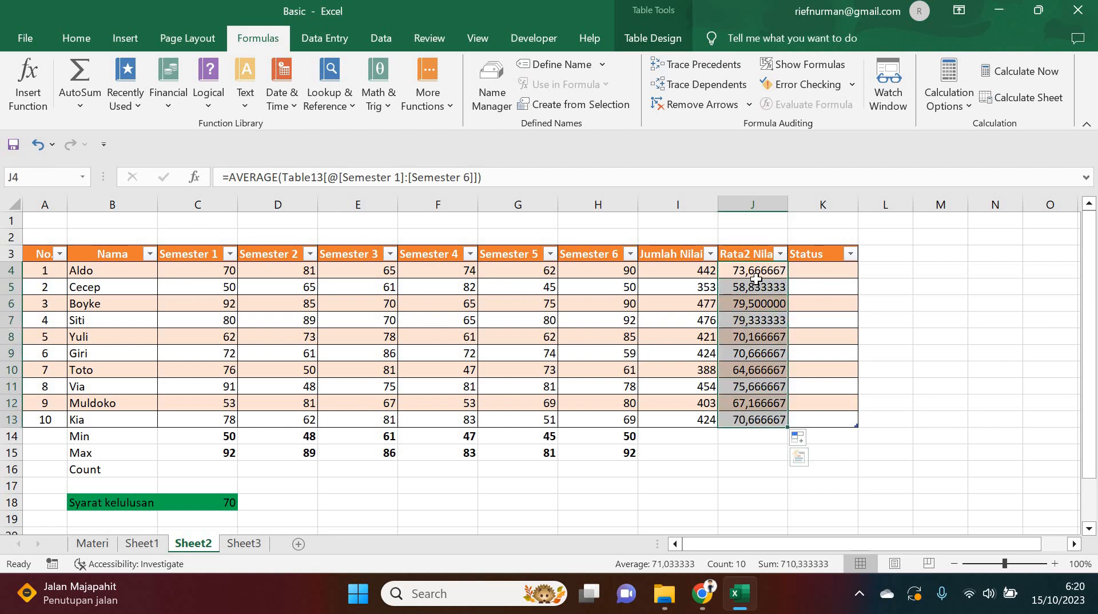
pyautogui.click(80, 41)
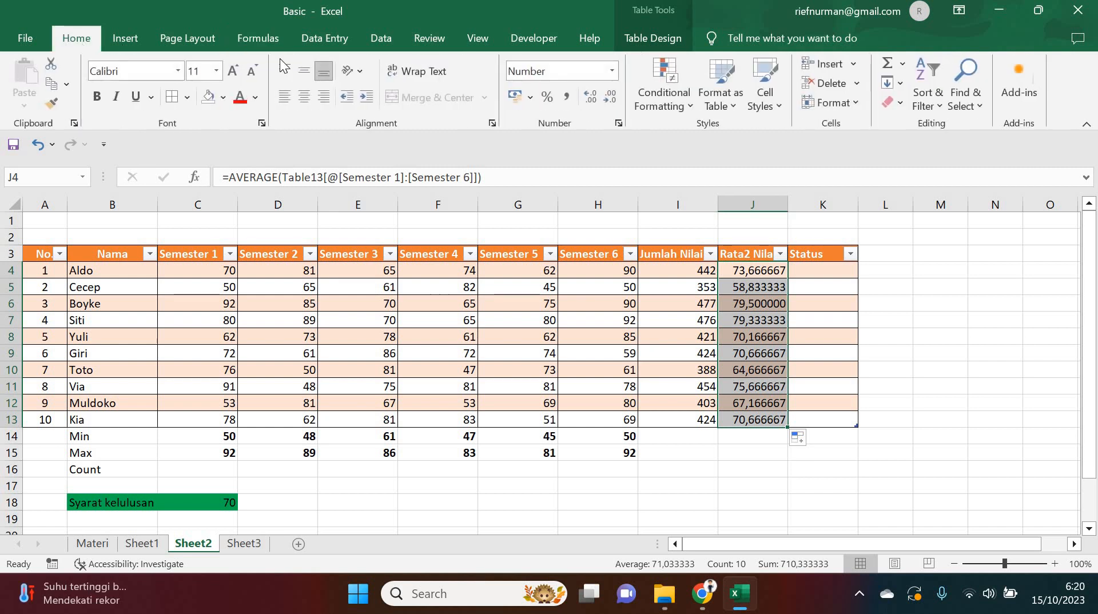
pyautogui.click(608, 100)
pyautogui.click(609, 102)
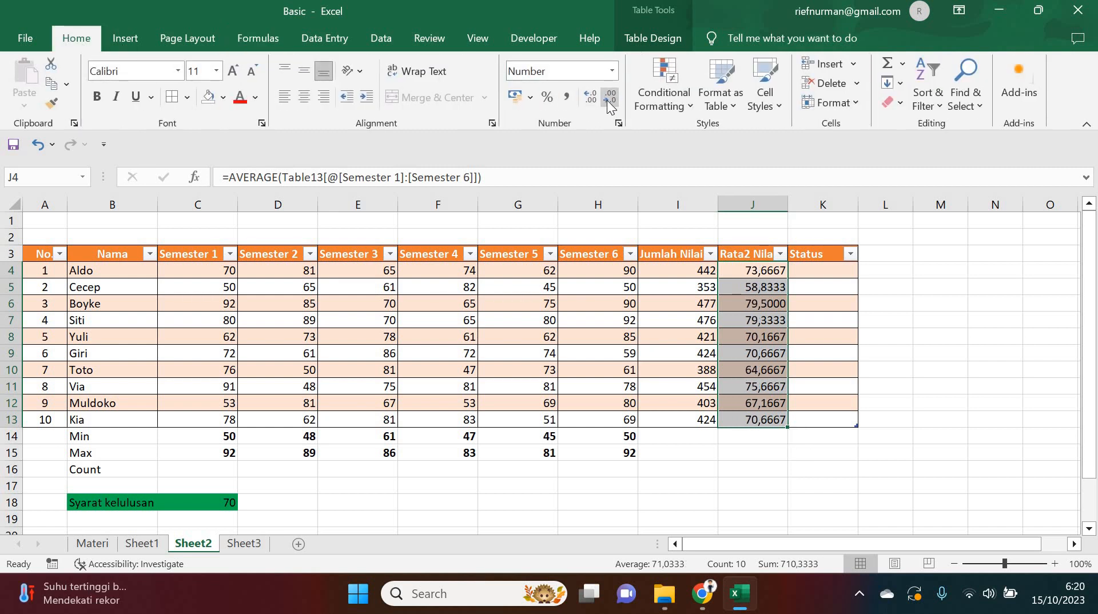
pyautogui.click(607, 101)
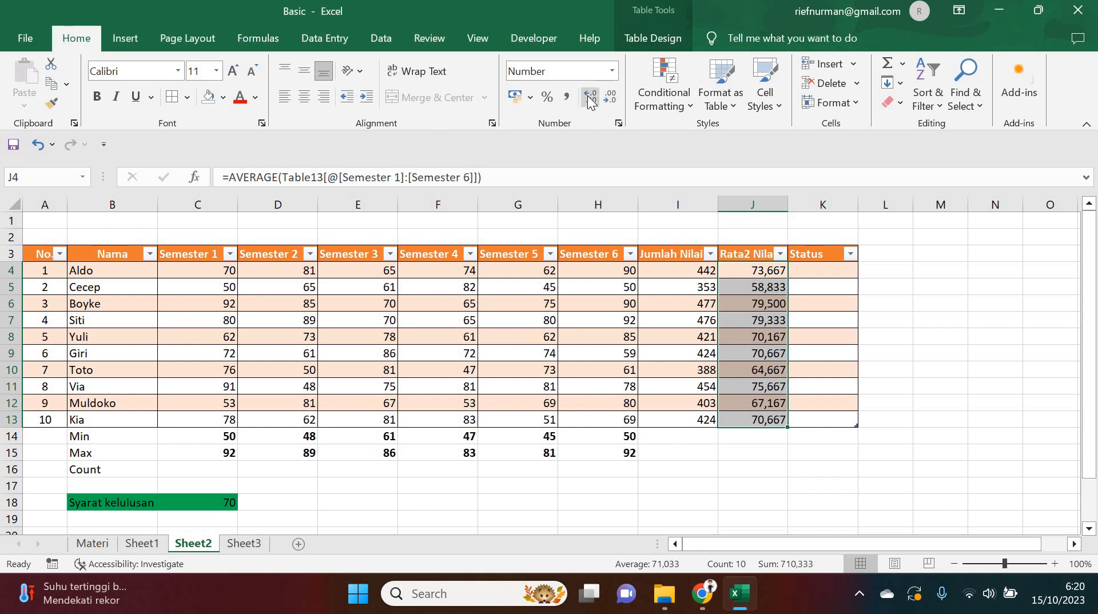
# Try the averages in J4:J13 with five decimal places, then return them to three
pyautogui.click(589, 101)
pyautogui.click(590, 100)
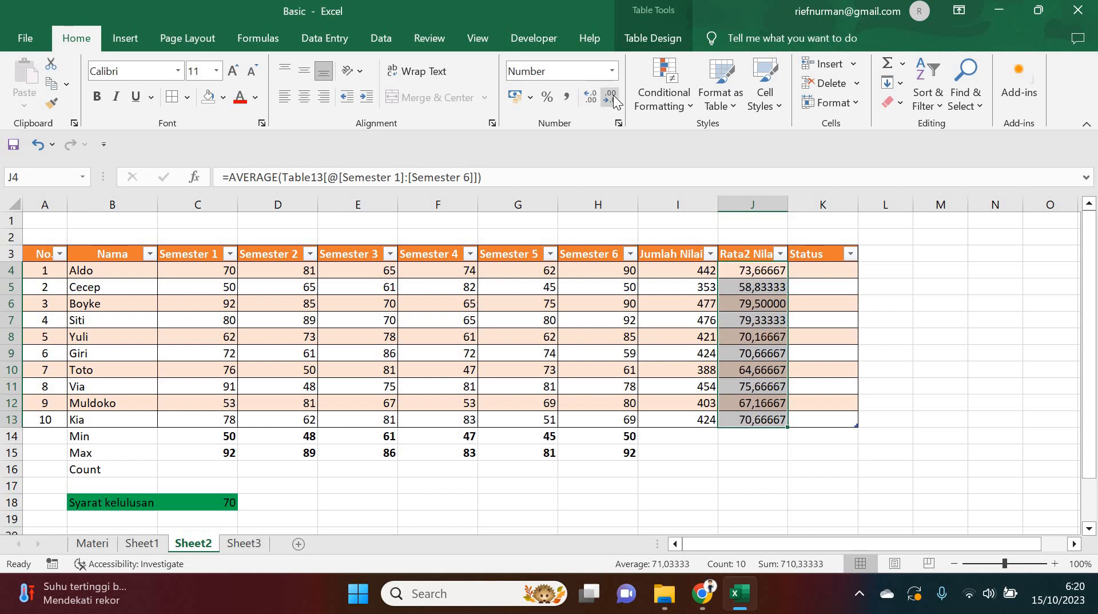
pyautogui.click(611, 100)
pyautogui.click(611, 101)
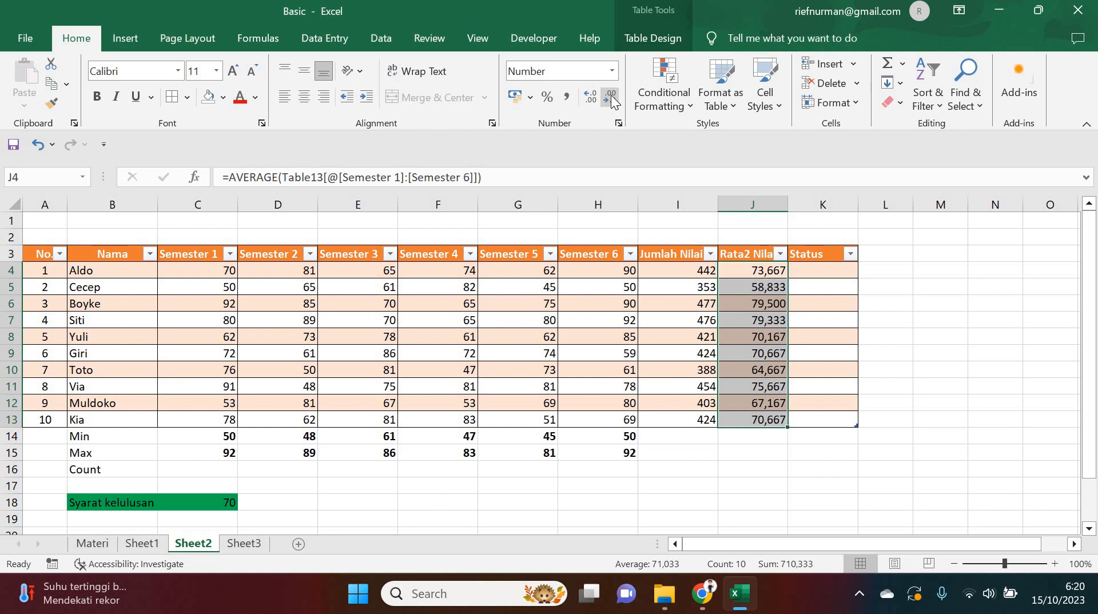
# Reduce the averages in J4:J13 to one decimal place and deselect the range
pyautogui.click(611, 100)
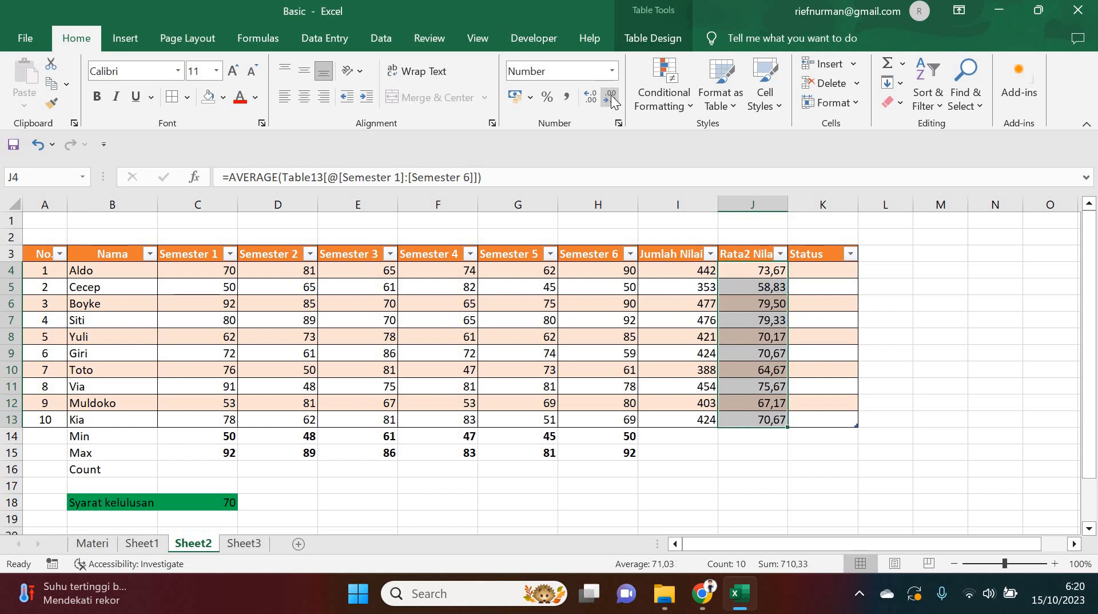
pyautogui.click(611, 101)
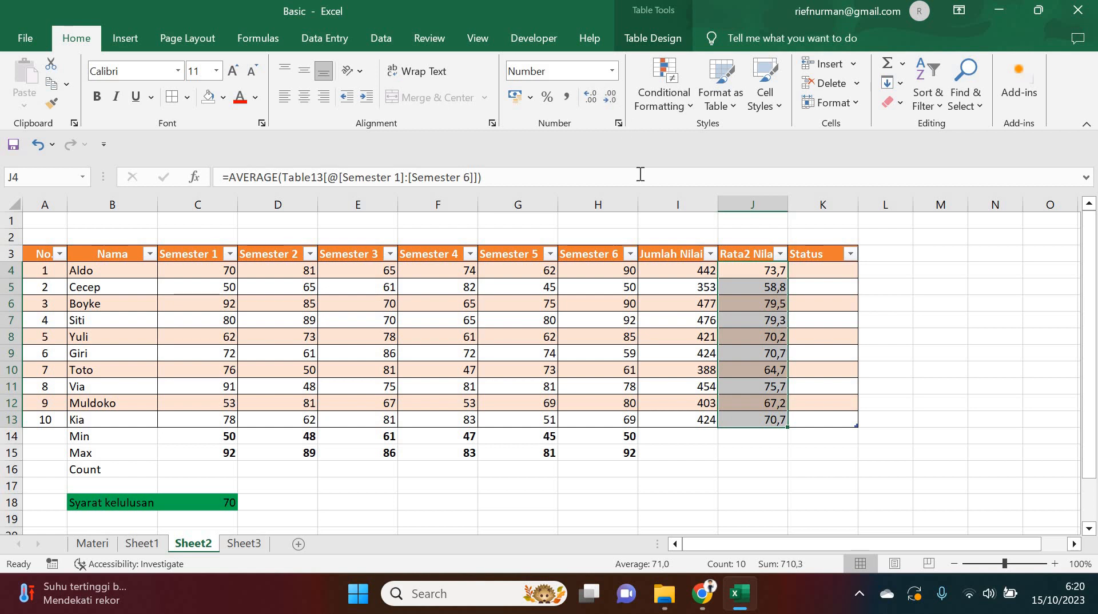
pyautogui.click(828, 420)
pyautogui.click(908, 433)
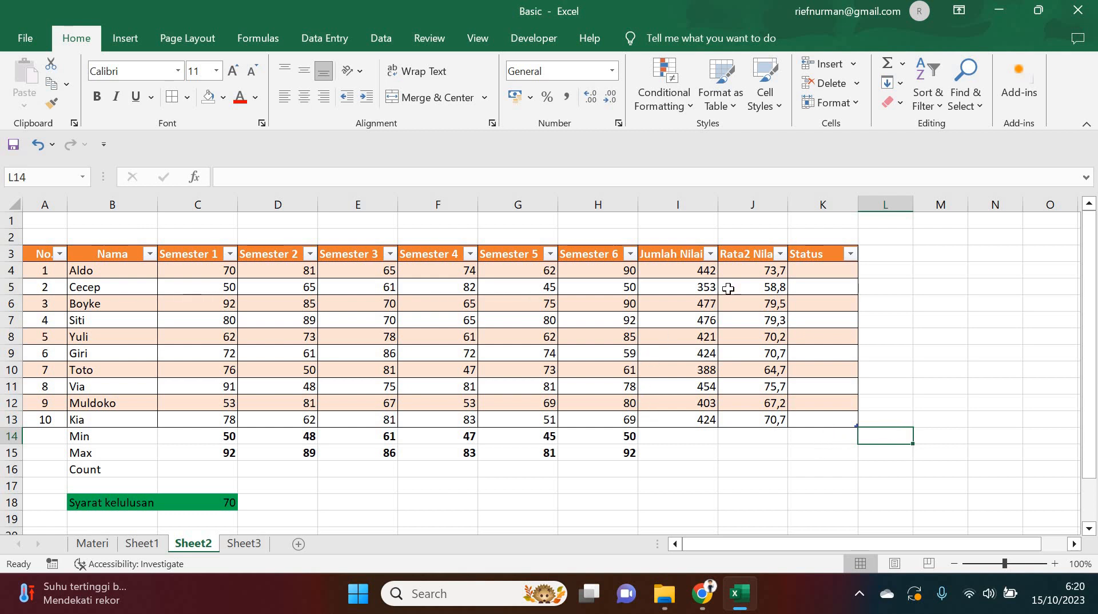
pyautogui.click(701, 273)
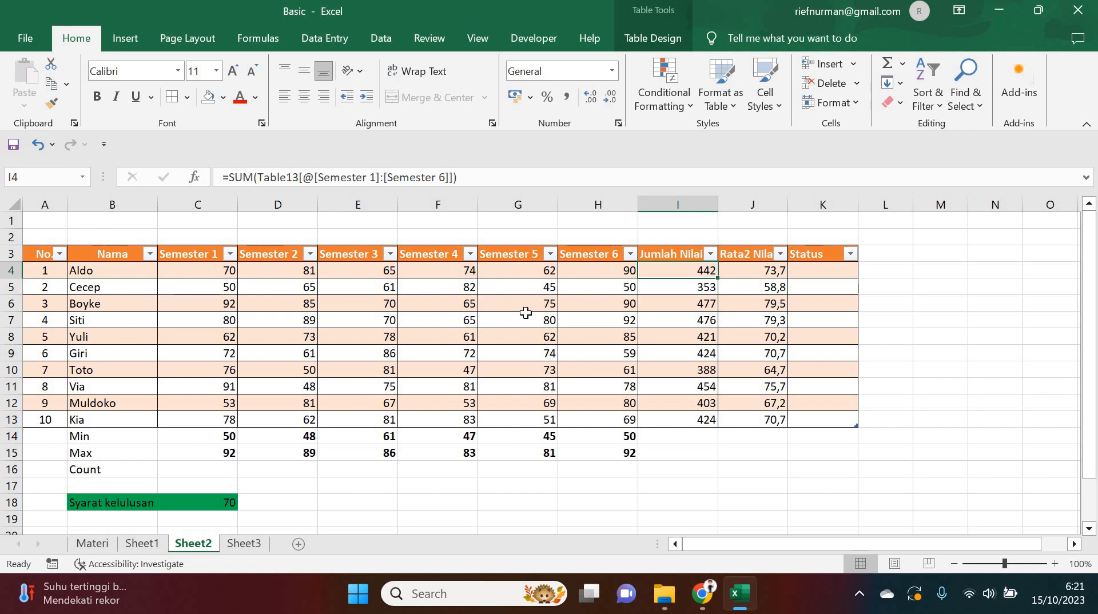
pyautogui.click(207, 272)
pyautogui.moveTo(207, 272); pyautogui.dragTo(589, 264)
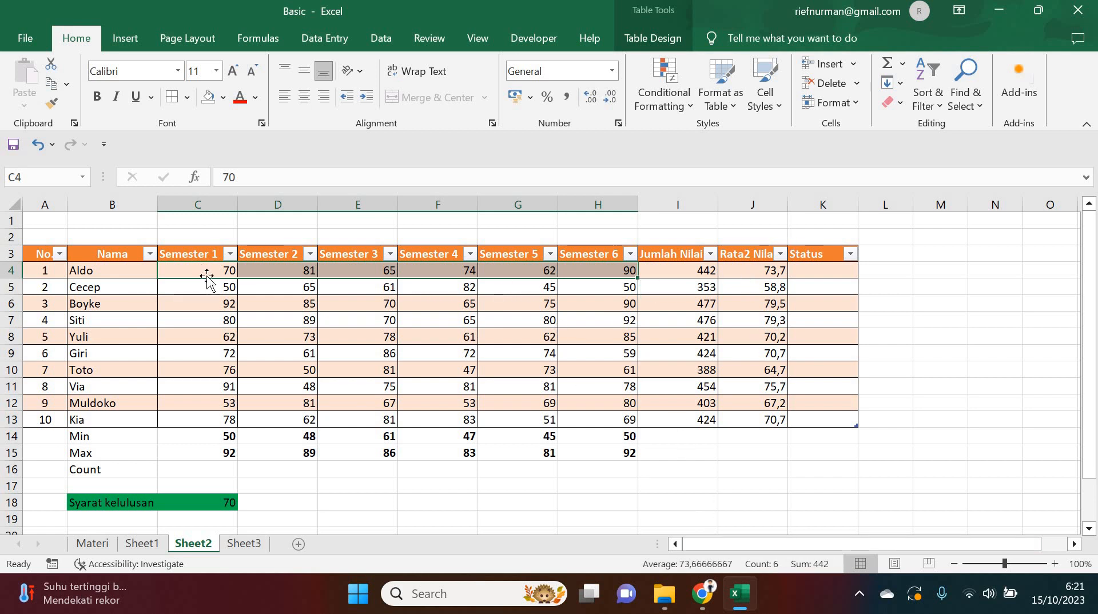
pyautogui.click(691, 301)
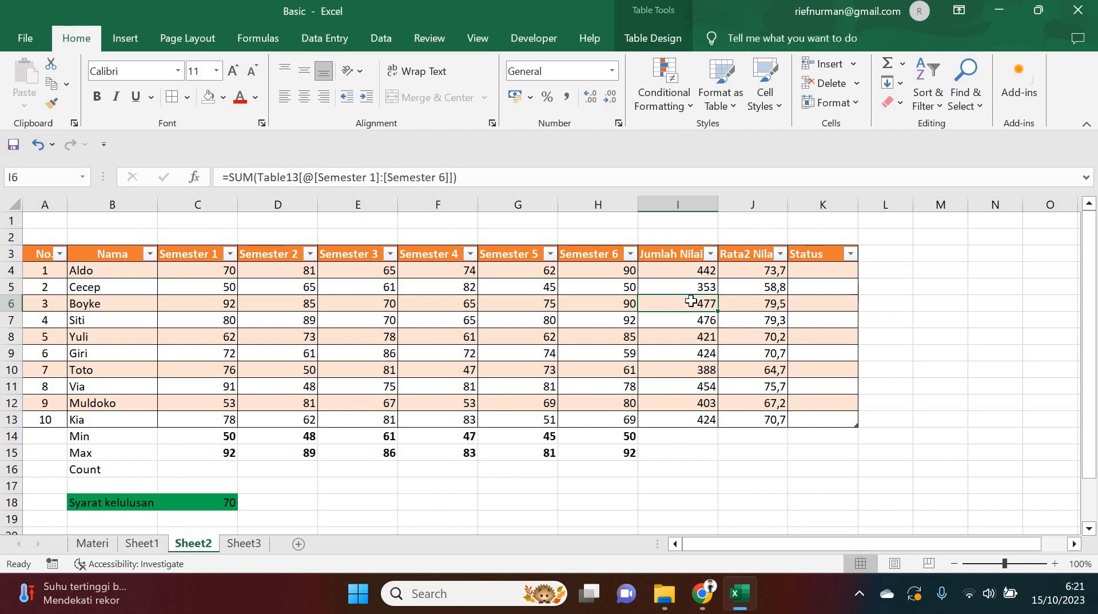
# Enter a COUNT formula over all Semester 1 scores in C16
pyautogui.click(210, 465)
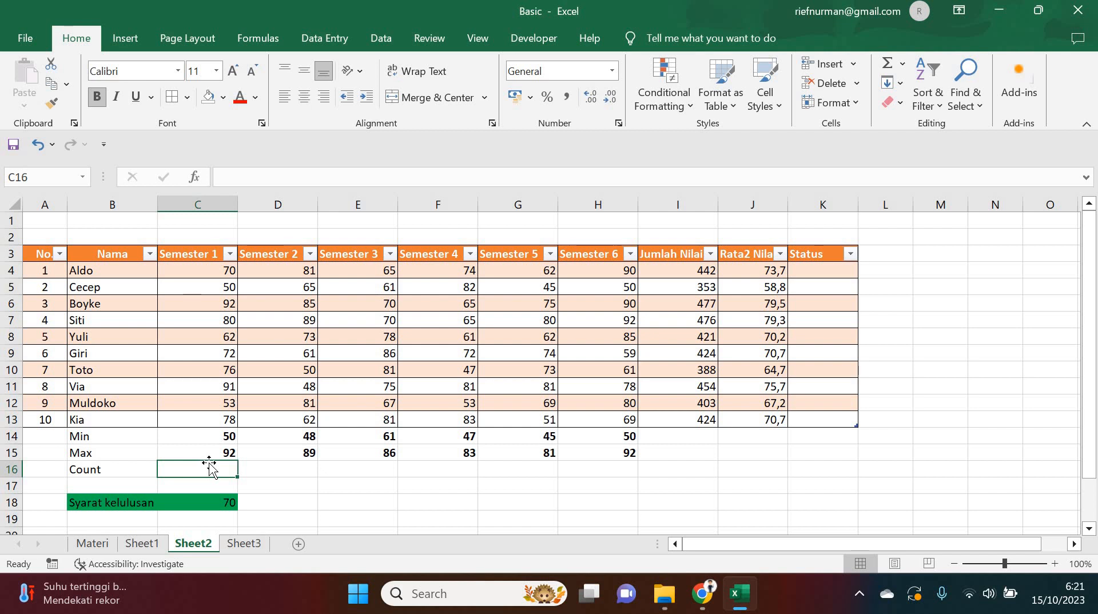
pyautogui.write('=cou')
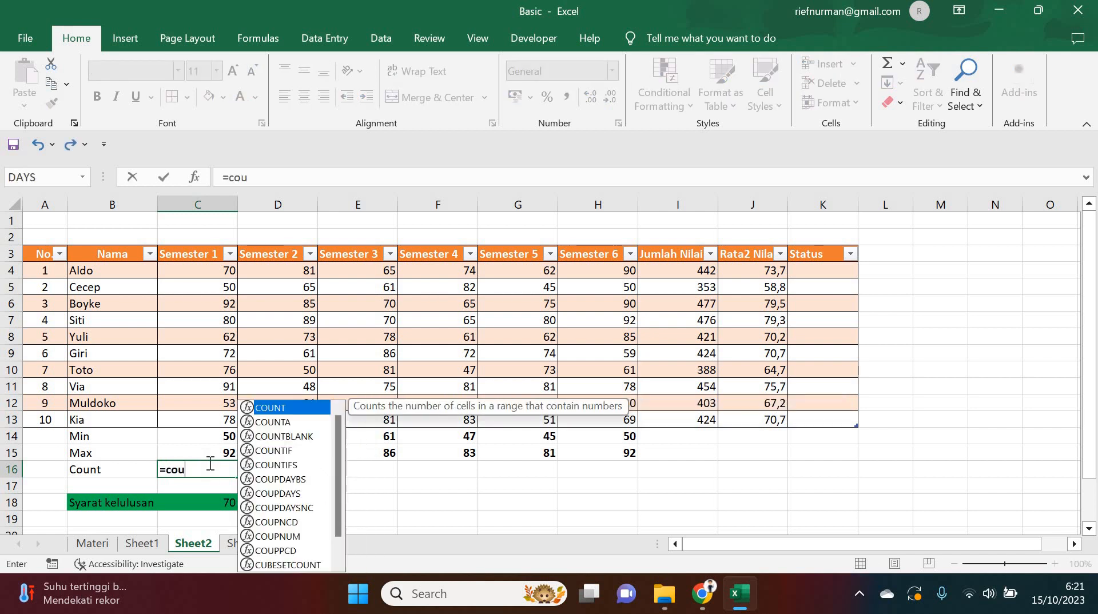
pyautogui.write('nt(')
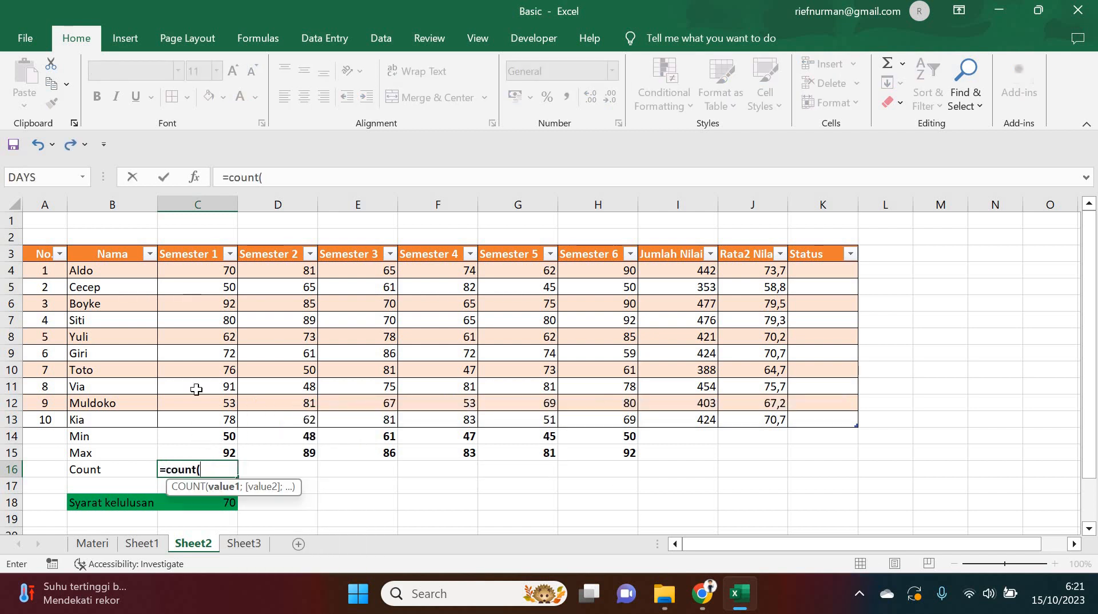
pyautogui.moveTo(209, 269); pyautogui.dragTo(206, 426)
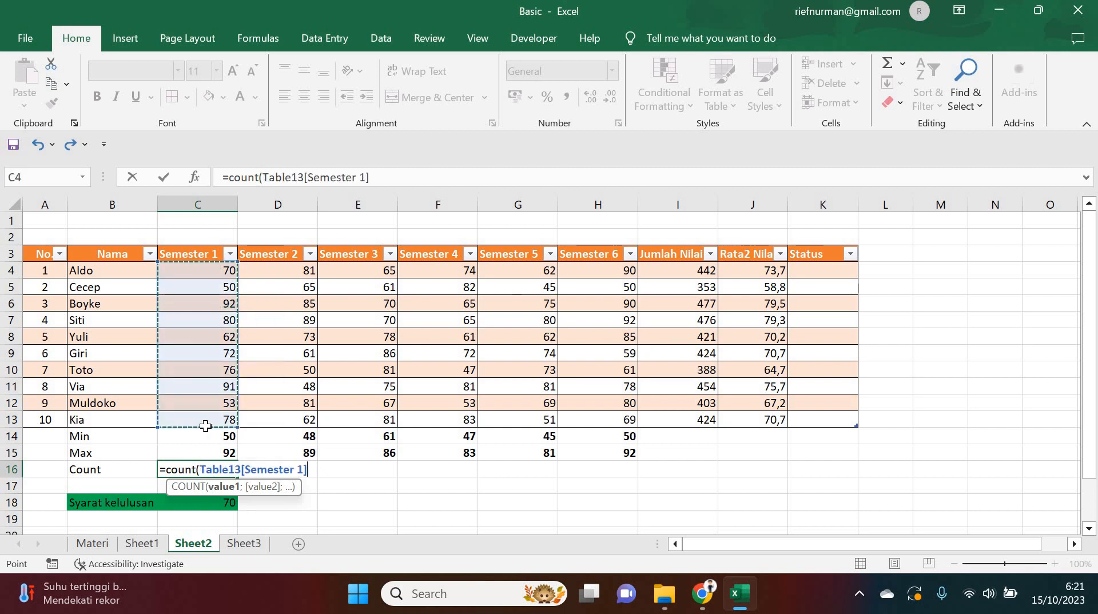
pyautogui.press('Return')
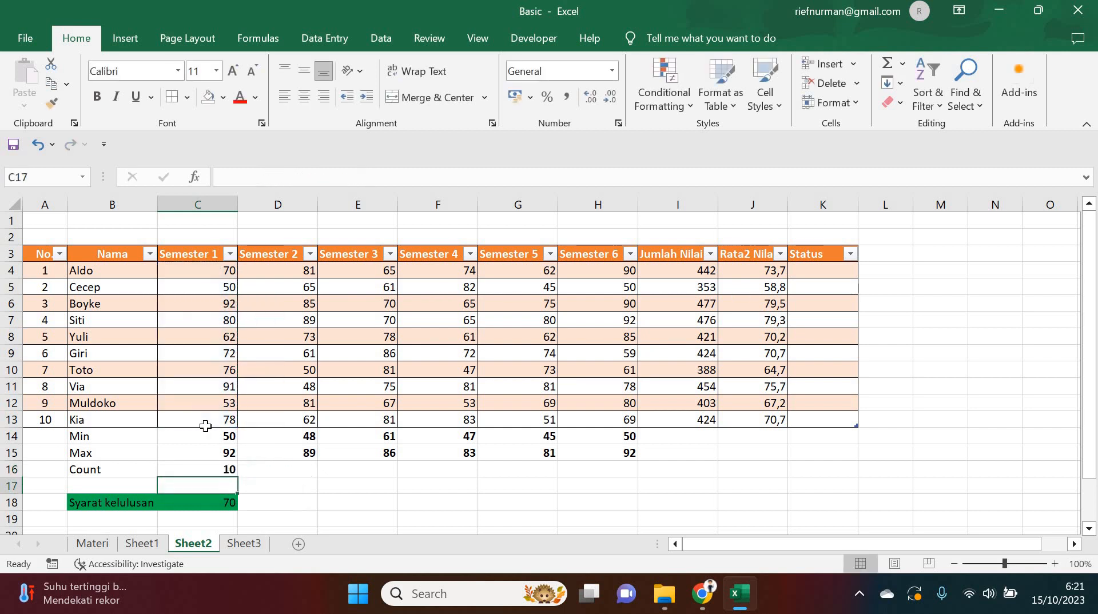
# Examine the COUNT formula in C16 against the individual Semester 1 scores, and look over all semester scores in C4:H13
pyautogui.click(205, 470)
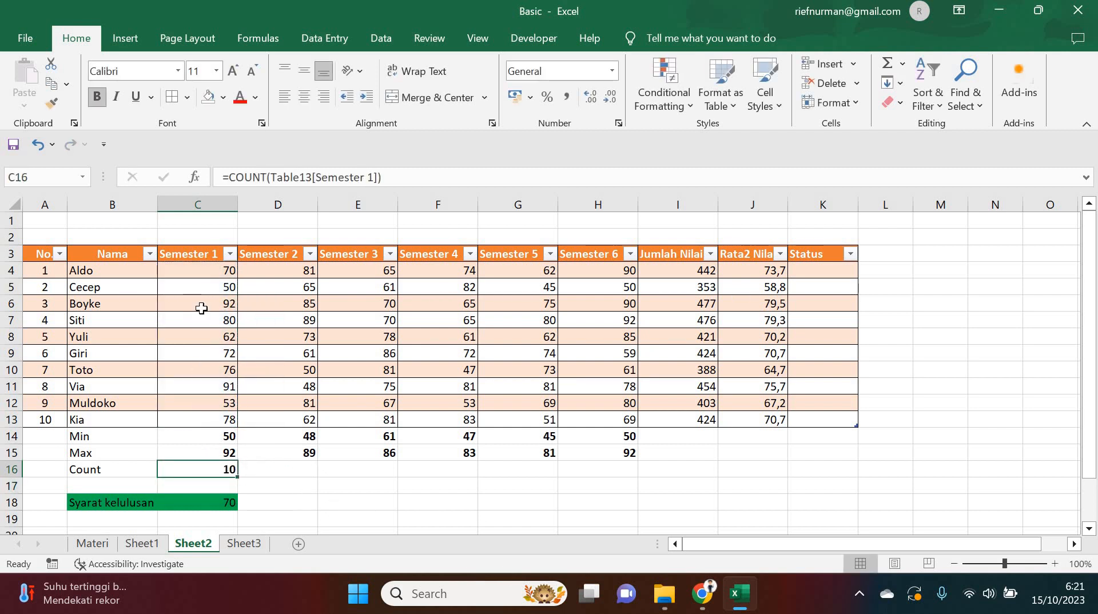
pyautogui.click(198, 276)
pyautogui.press('Down')
pyautogui.press('Down')
pyautogui.press('Down')
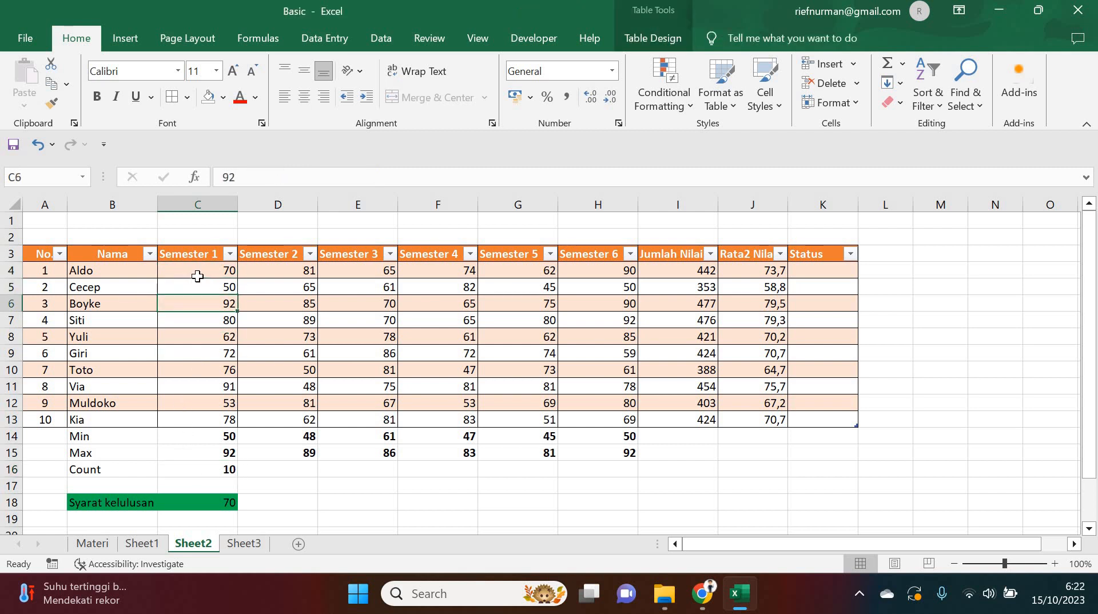
pyautogui.press('Down')
pyautogui.press('Down')
pyautogui.press('Down')
pyautogui.press('Down')
pyautogui.press('Down')
pyautogui.press('Down')
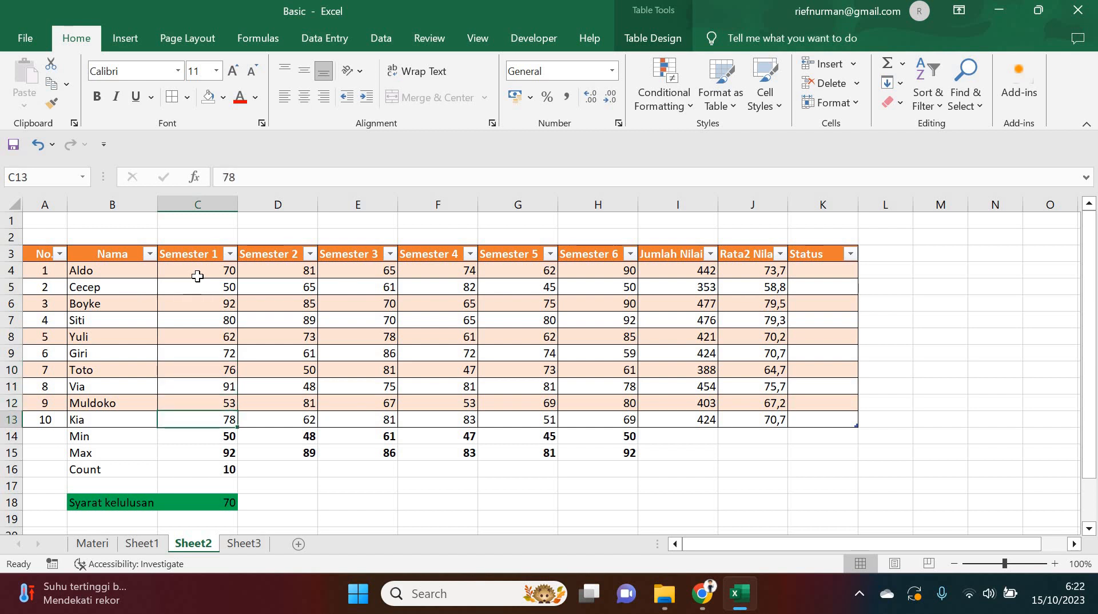
pyautogui.moveTo(177, 268); pyautogui.dragTo(605, 418)
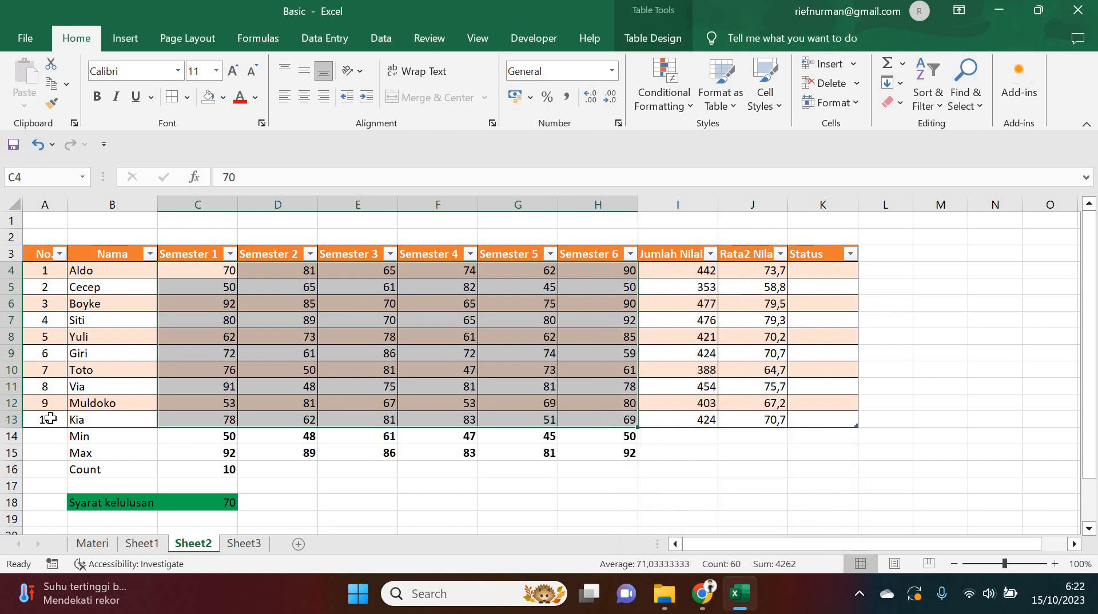
pyautogui.click(581, 501)
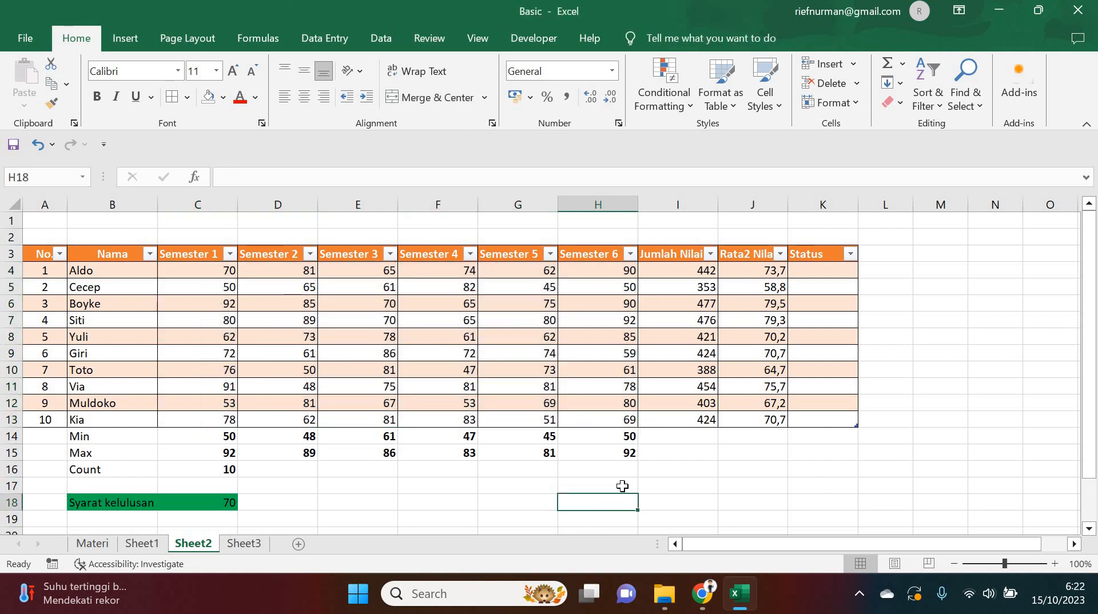
# Rename the Status column header in K3 as OR
pyautogui.click(813, 268)
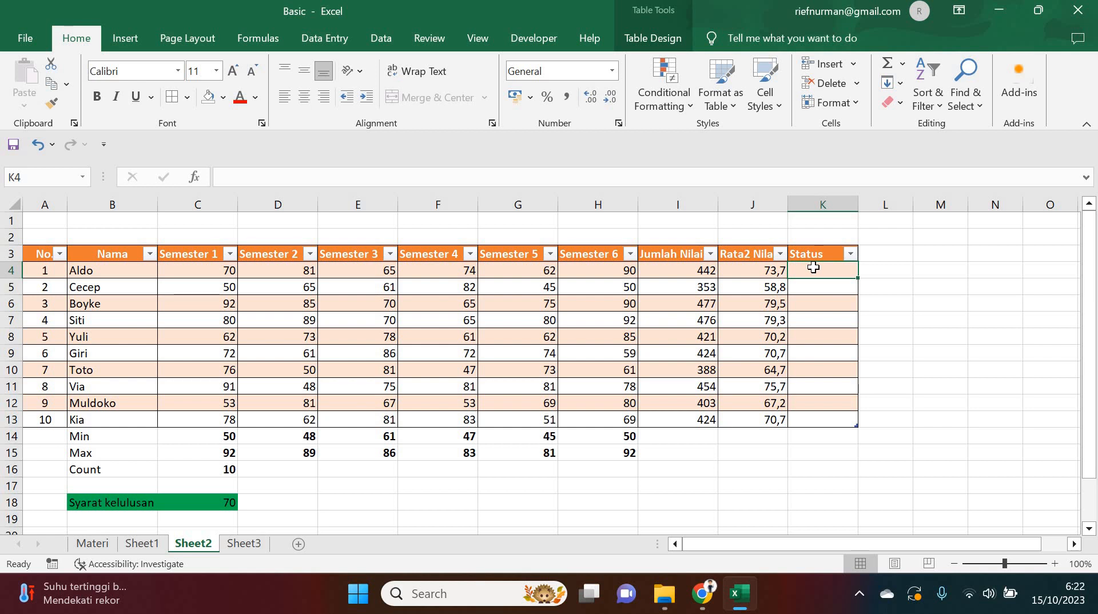
pyautogui.press('Down')
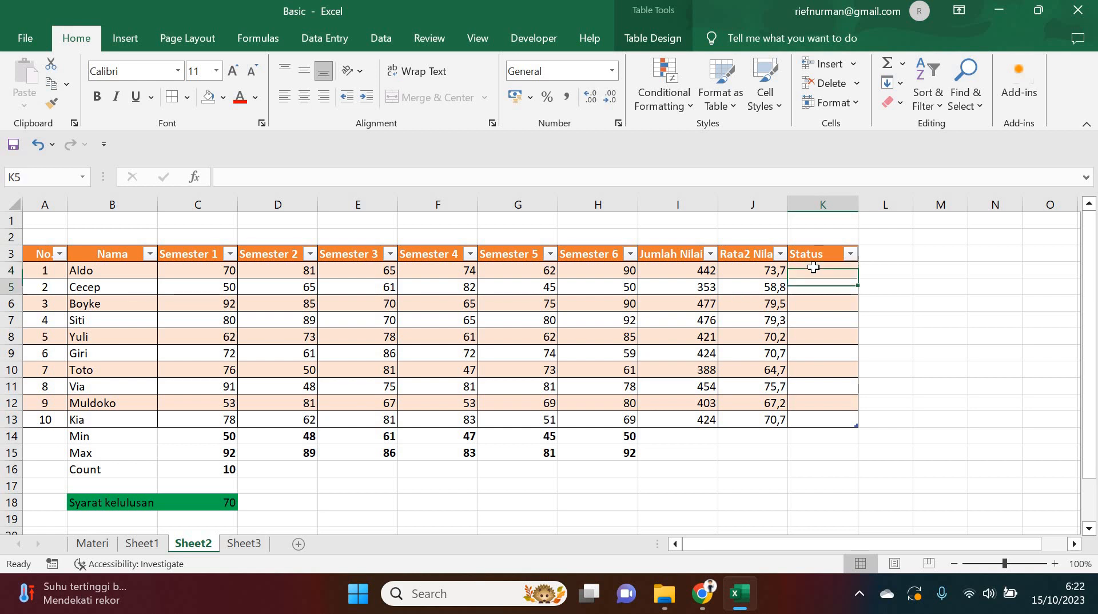
pyautogui.press('Up')
pyautogui.press('Up')
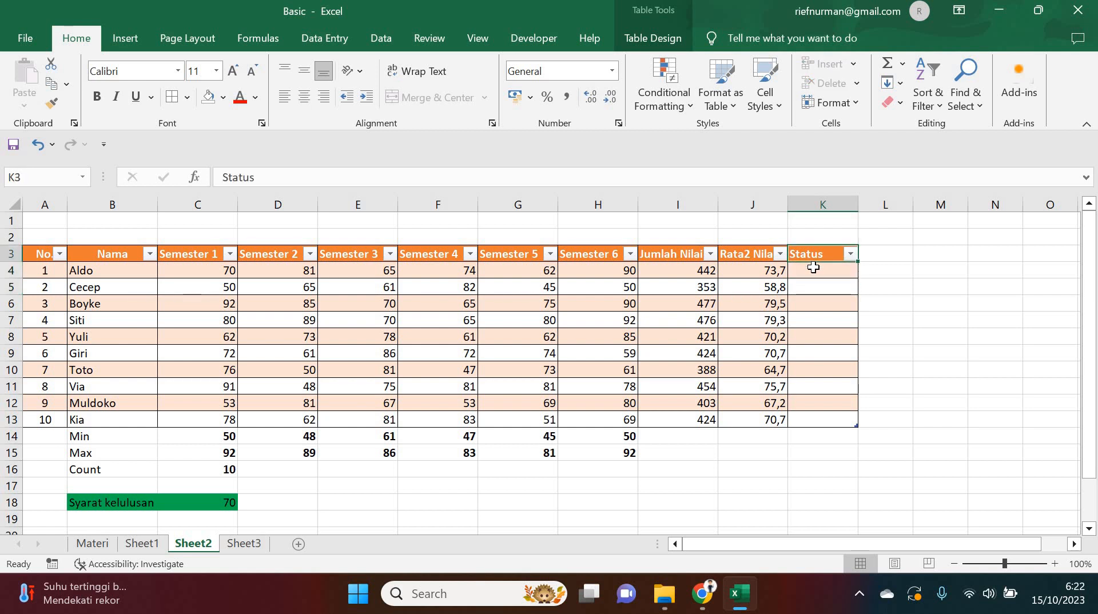
pyautogui.write('OR')
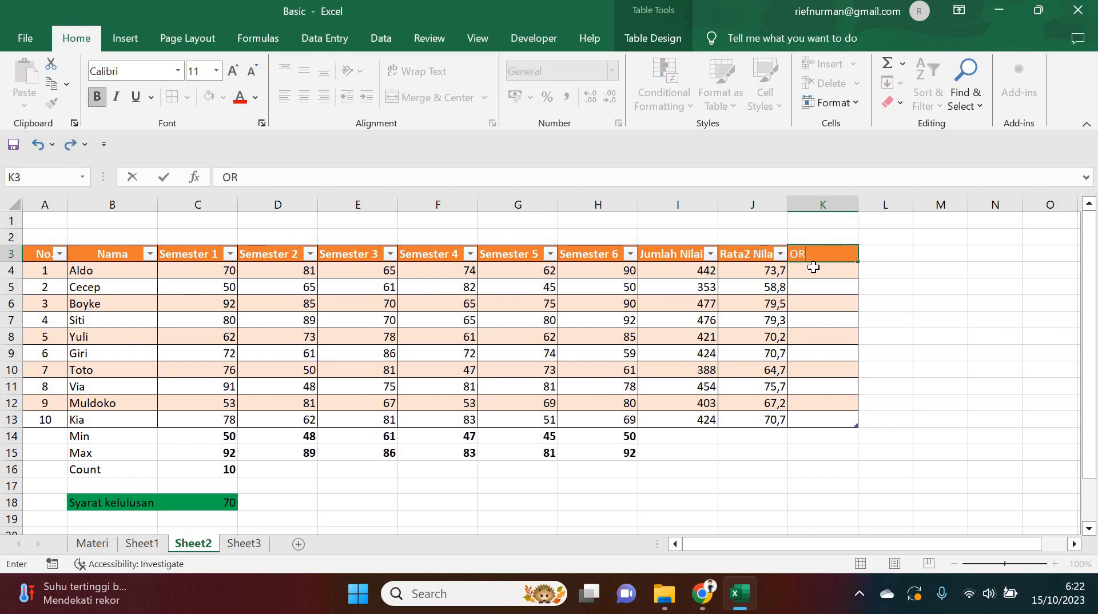
pyautogui.press('Return')
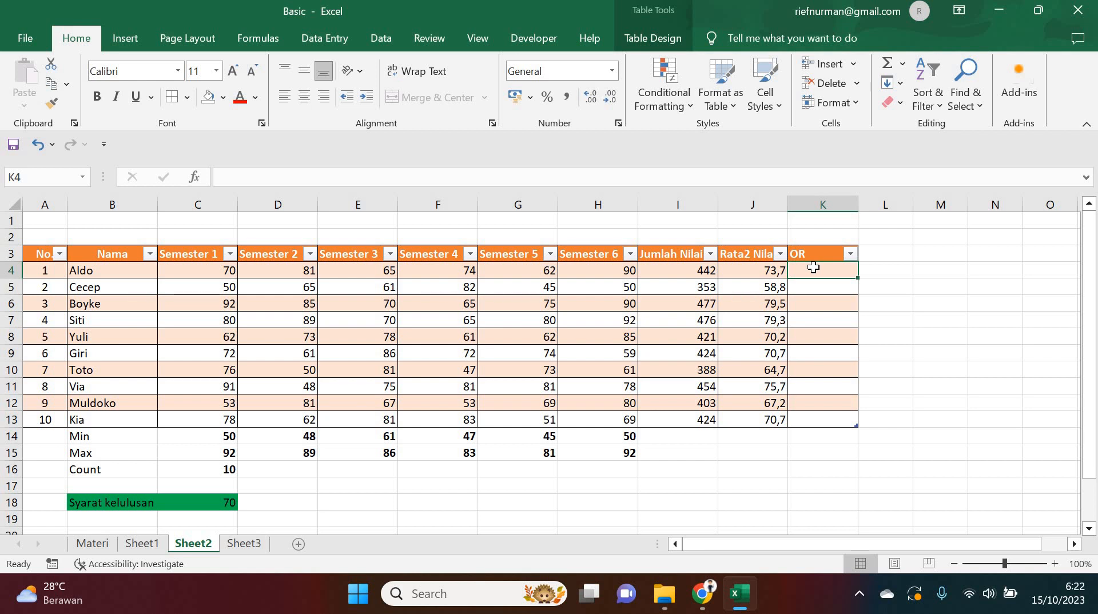
# Enter =OR([@[Semester 5]]>C18;[@[Semester 6]]>C18) in K4 to test both semester scores against the passing requirement
pyautogui.write('=OR')
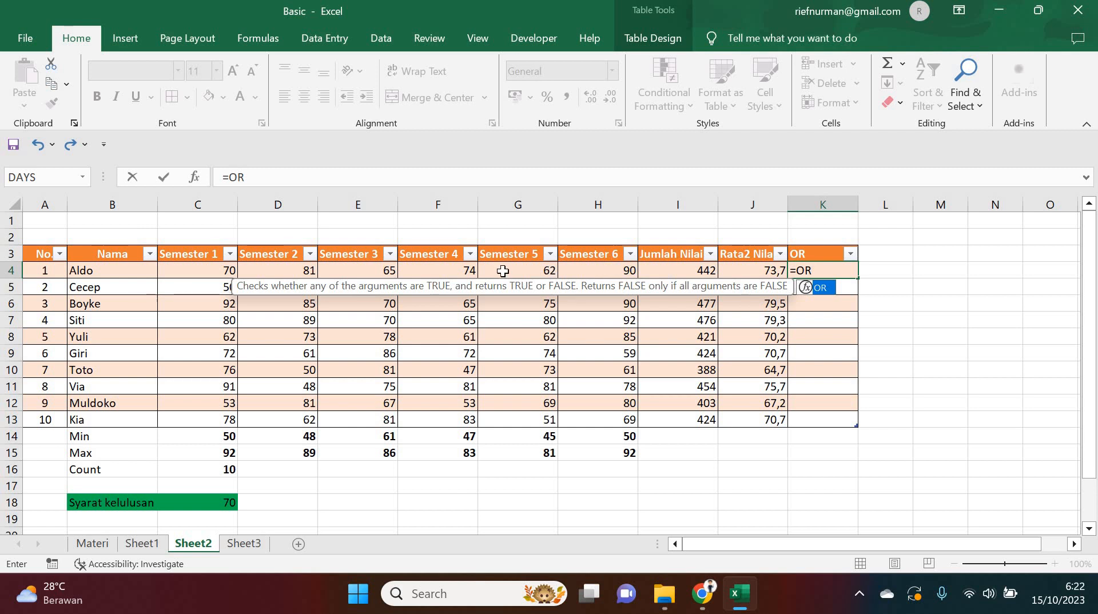
pyautogui.write('(')
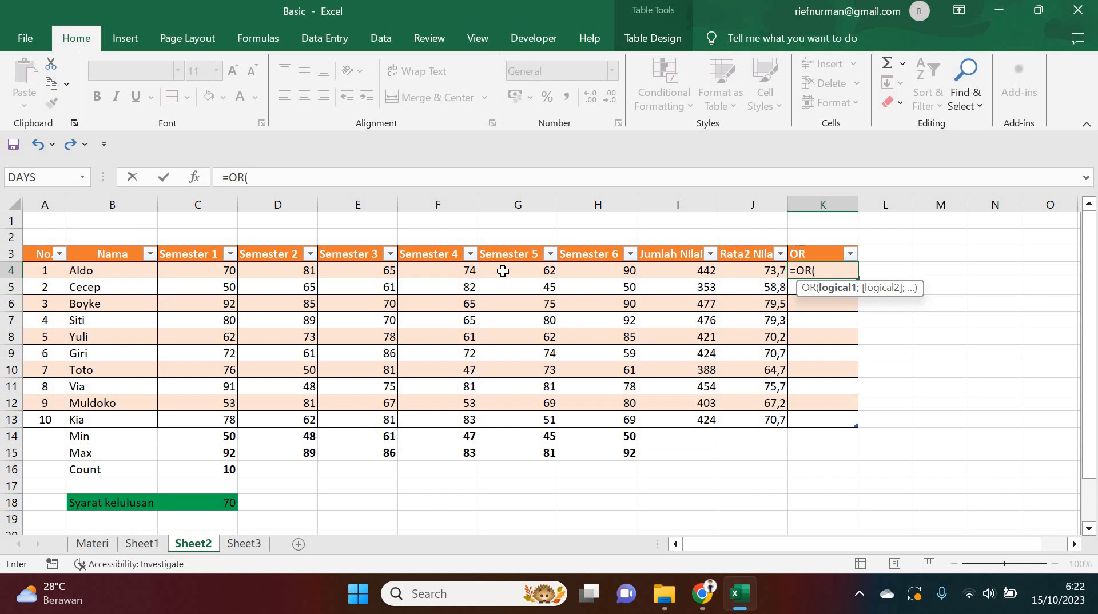
pyautogui.click(503, 271)
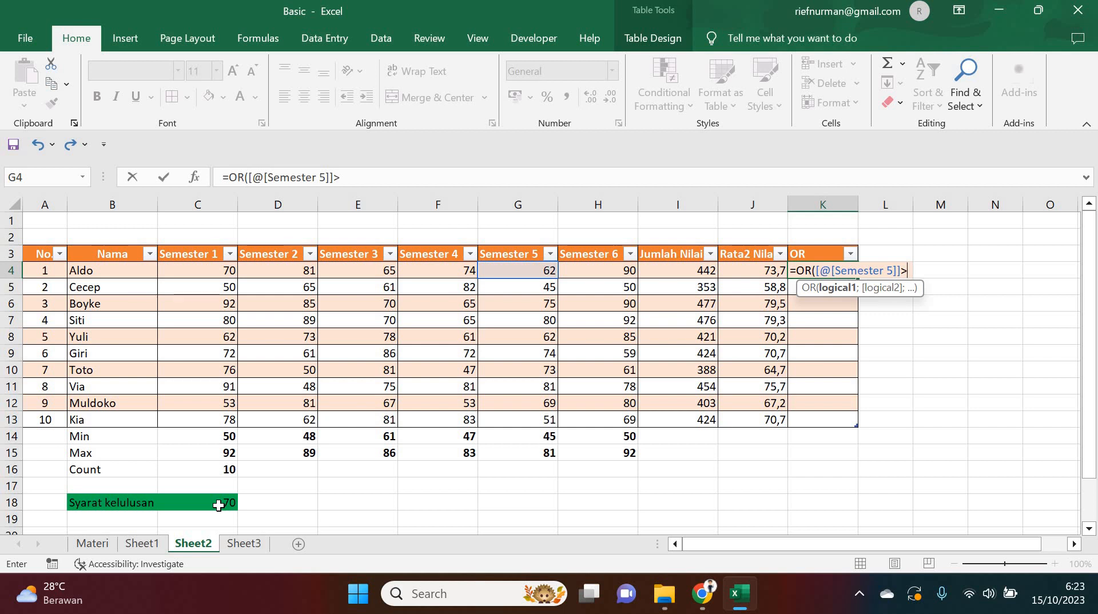
pyautogui.write('70')
pyautogui.press('BackSpace')
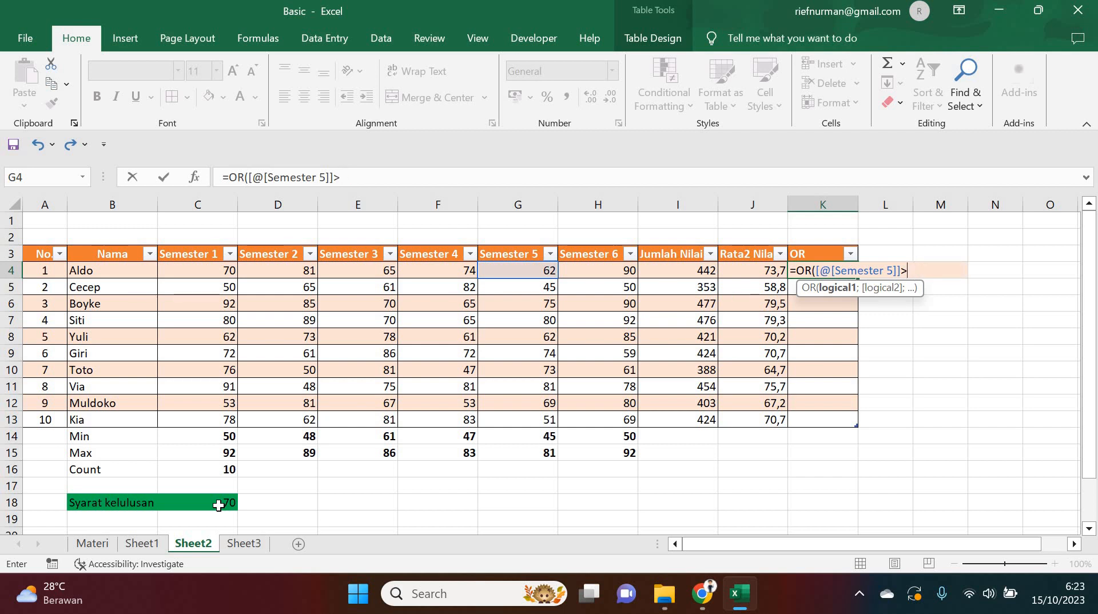
pyautogui.click(218, 506)
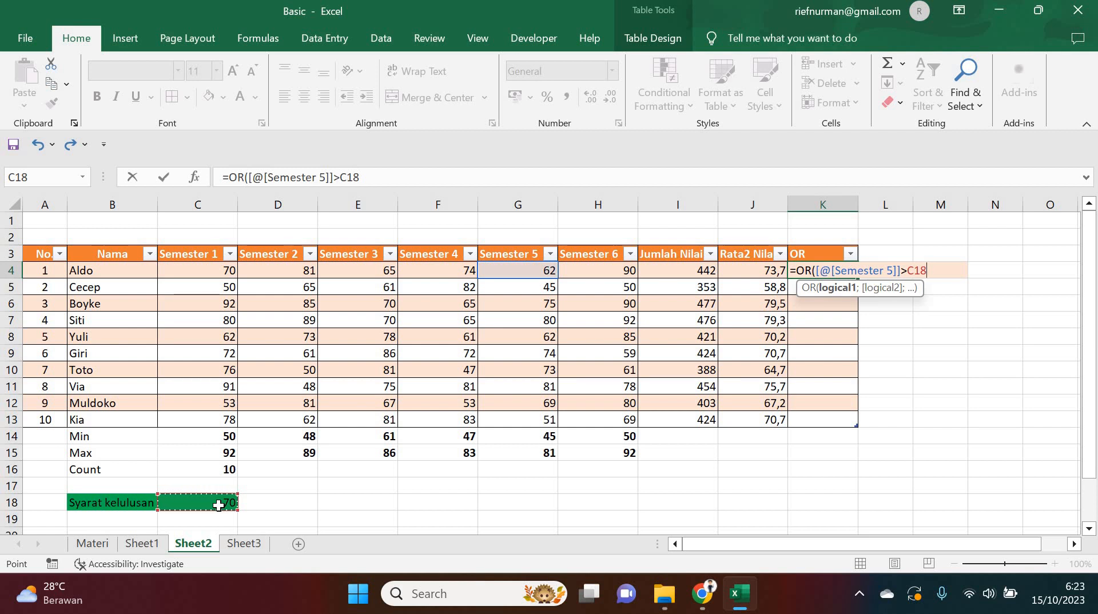
pyautogui.write(';')
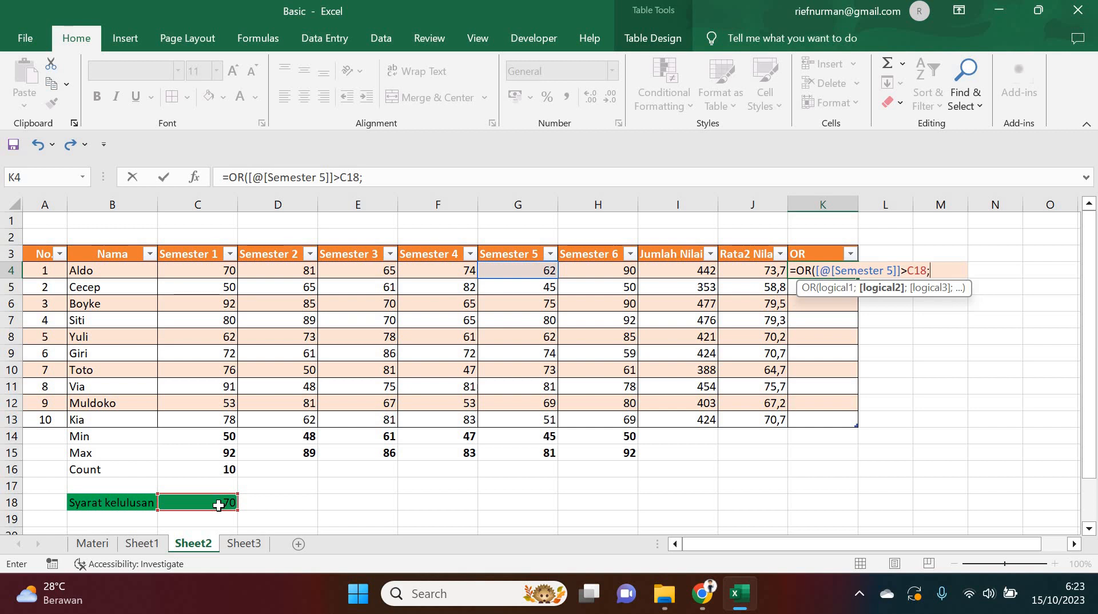
pyautogui.click(582, 272)
pyautogui.write('>')
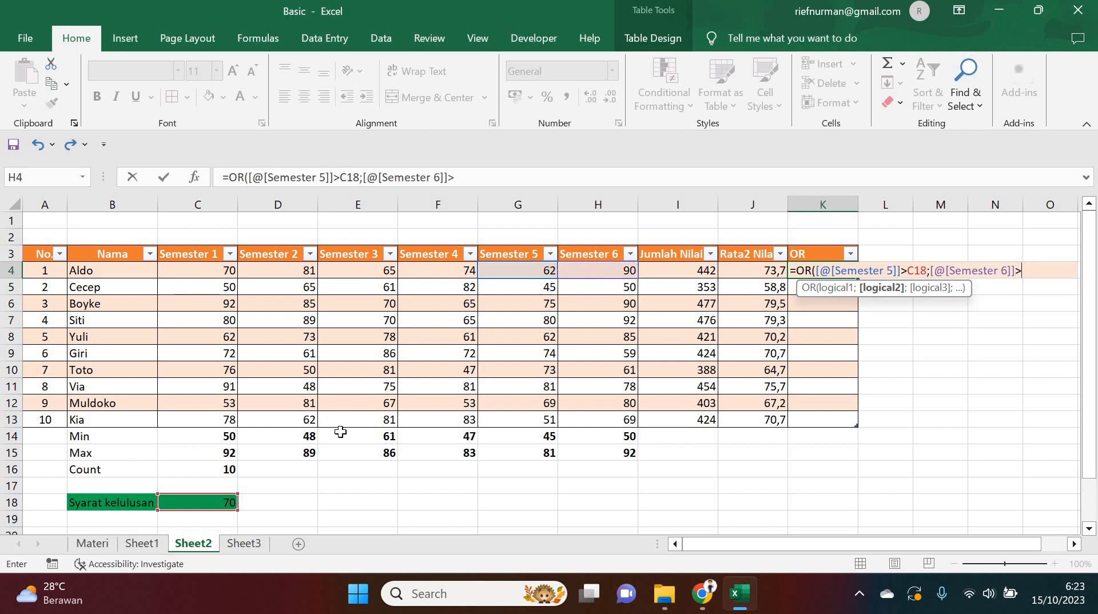
pyautogui.click(207, 503)
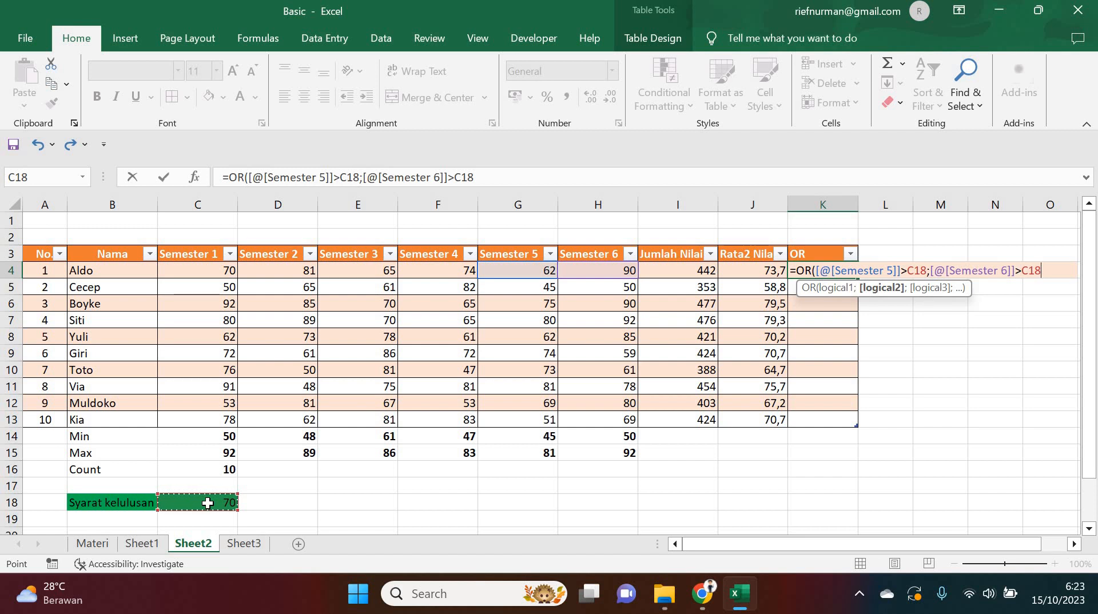
pyautogui.write(')')
pyautogui.press('Return')
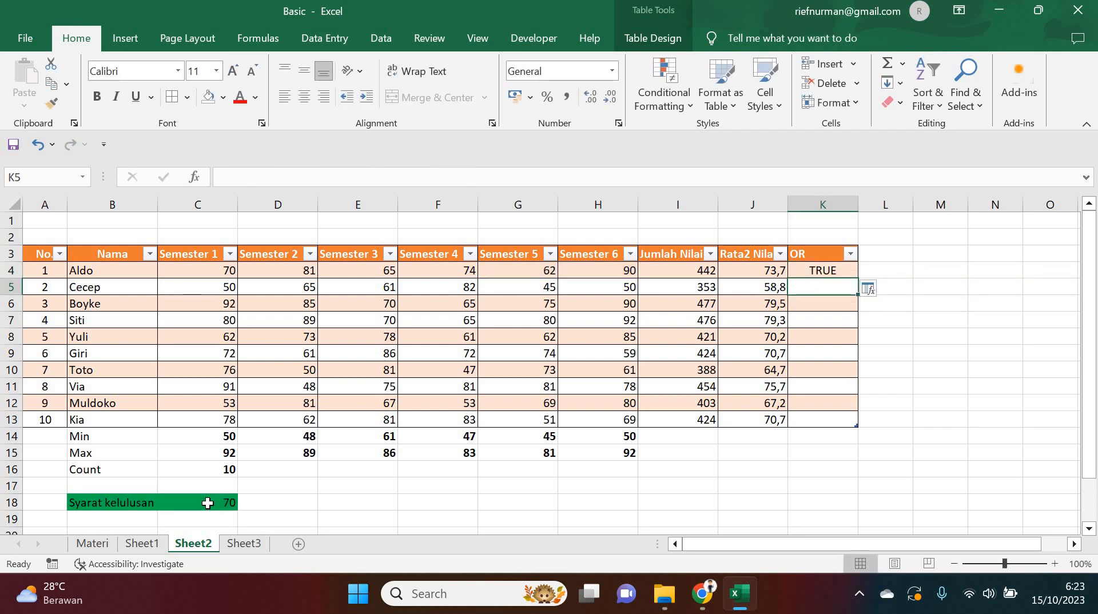
# Check the first student's OR test against the passing score in C18, and fill the formula from K4 down to K13
pyautogui.click(807, 268)
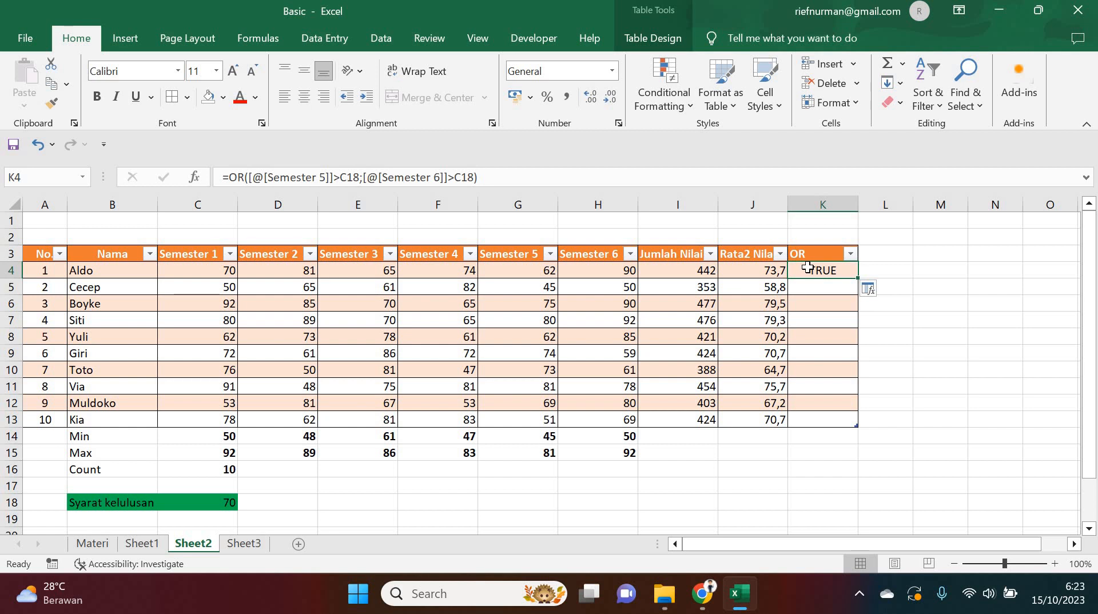
pyautogui.click(211, 507)
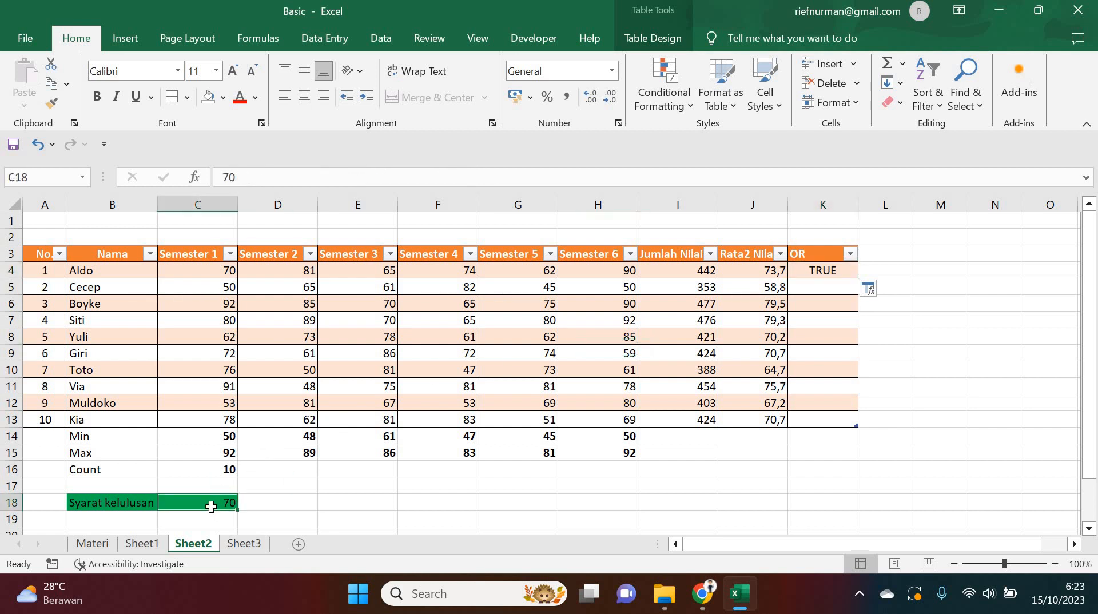
pyautogui.click(606, 271)
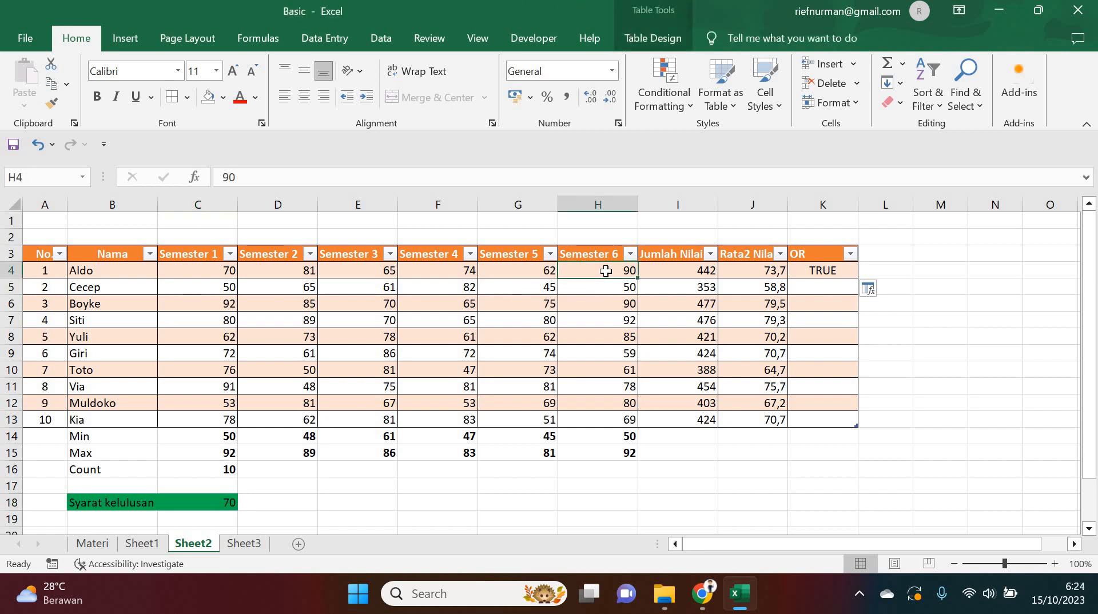
pyautogui.click(192, 505)
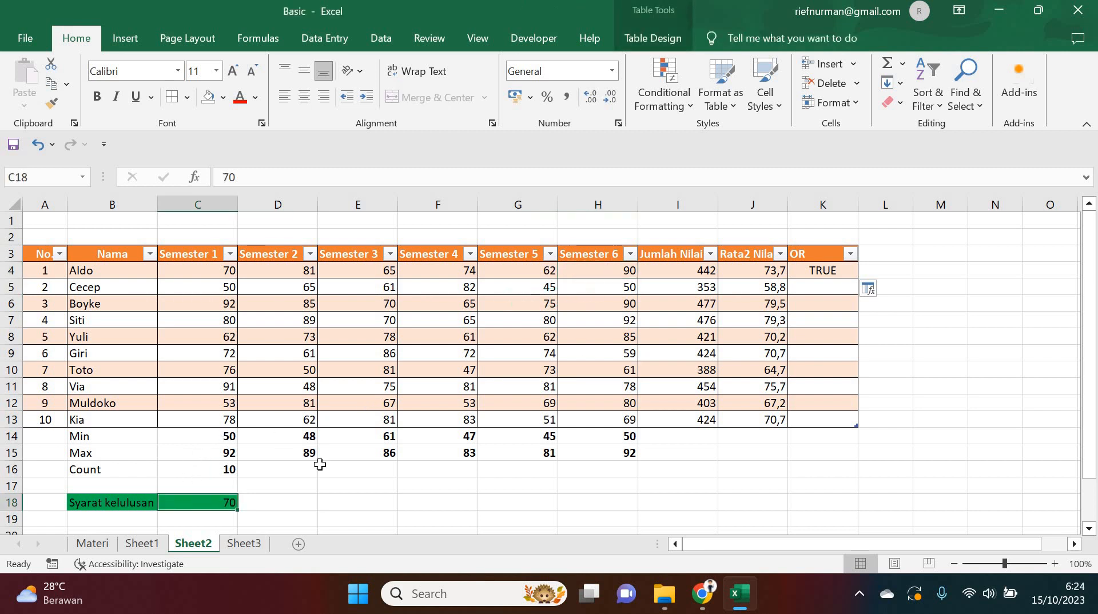
pyautogui.click(805, 277)
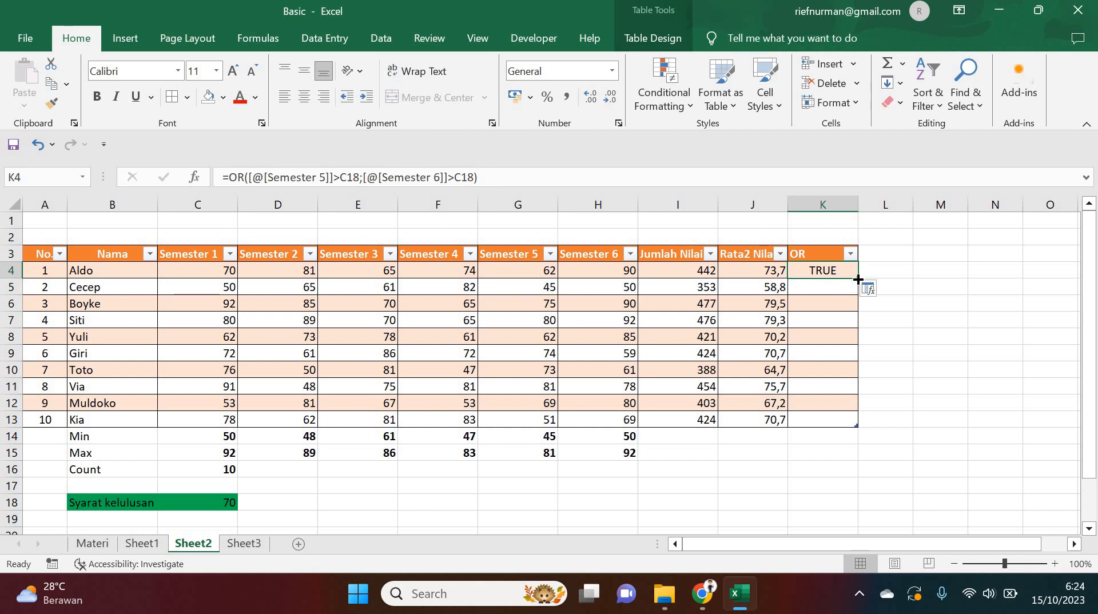
pyautogui.moveTo(858, 279); pyautogui.dragTo(845, 426)
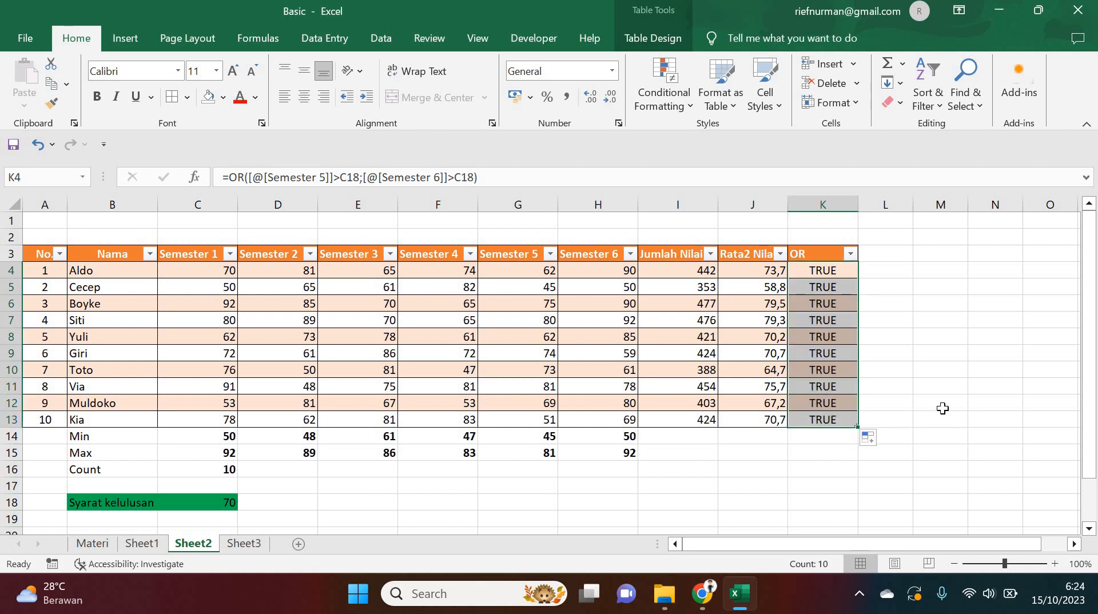
# Examine the filled OR formulas in K4:K7, comparing their passing-score references with C18 and the second student's Semester 5 and 6 scores
pyautogui.click(847, 273)
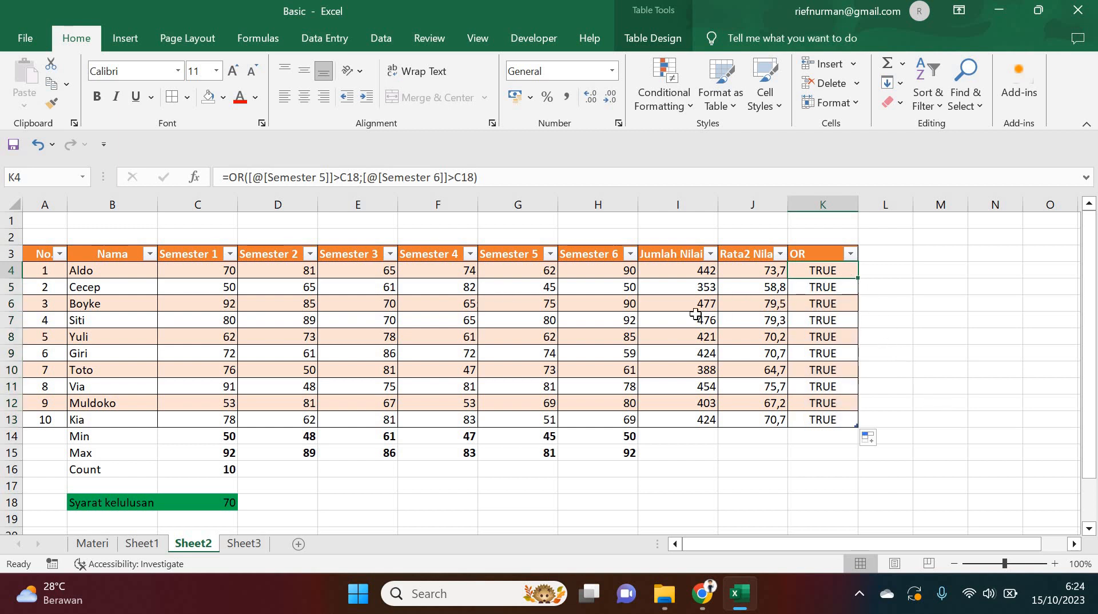
pyautogui.click(513, 287)
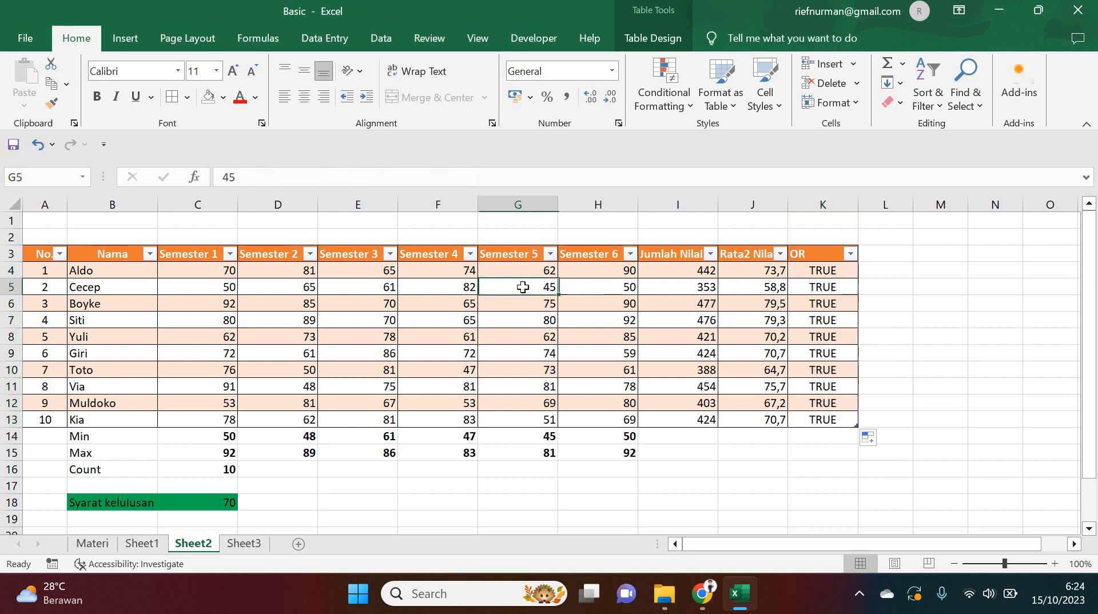
pyautogui.click(626, 287)
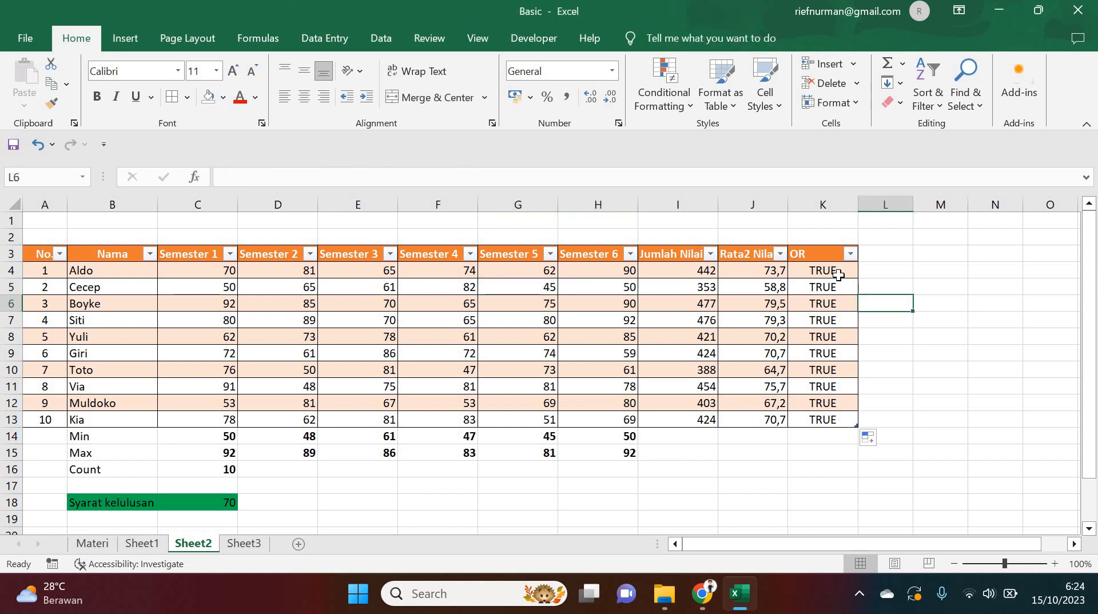
pyautogui.click(837, 272)
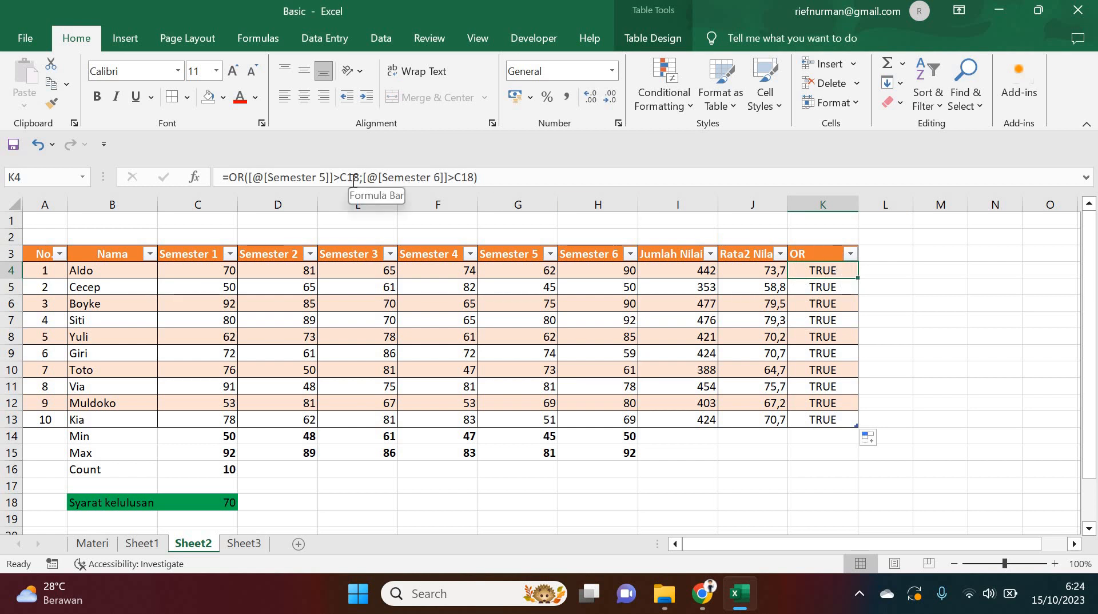
pyautogui.click(827, 287)
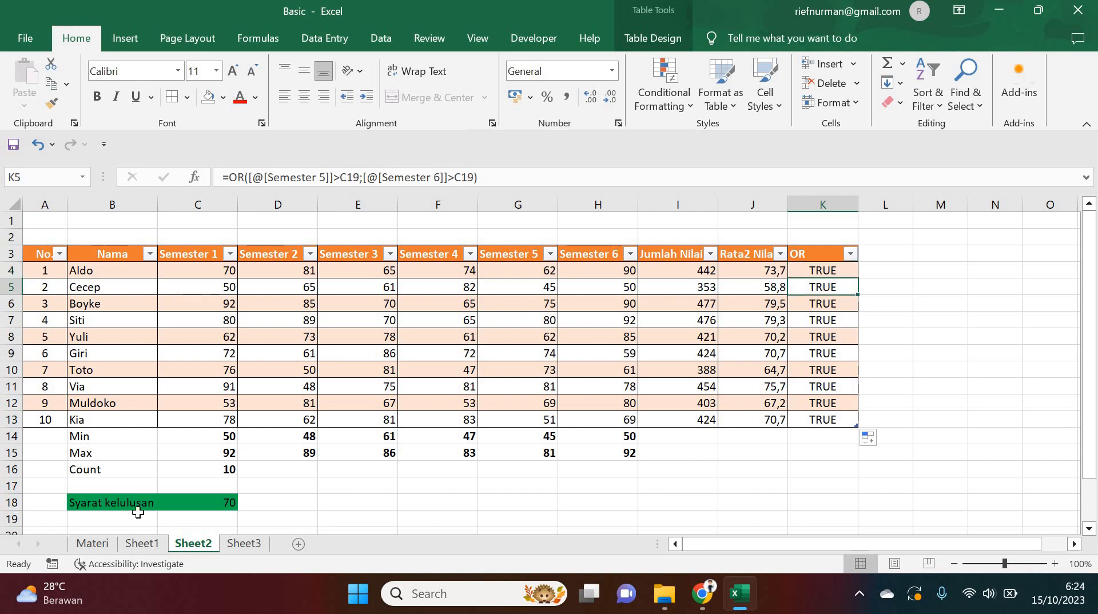
pyautogui.click(182, 503)
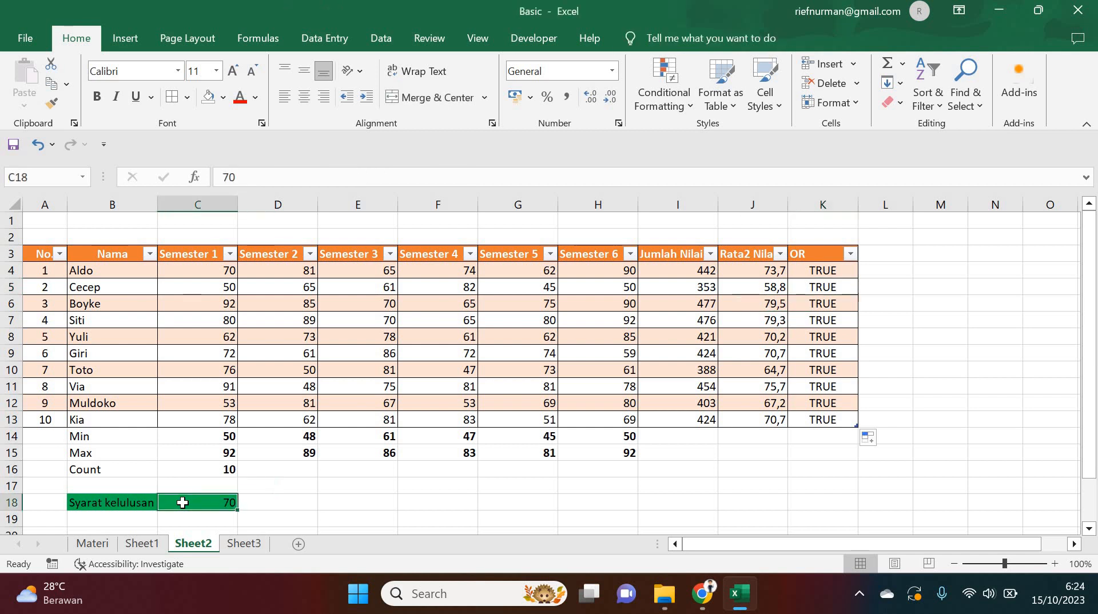
pyautogui.click(829, 287)
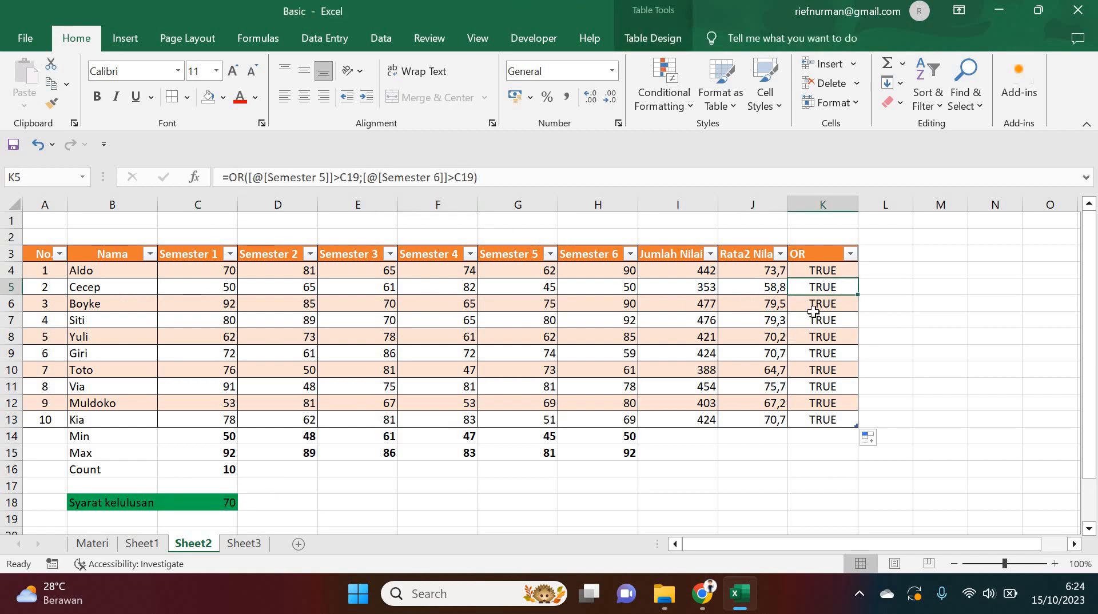
pyautogui.click(813, 309)
pyautogui.click(814, 322)
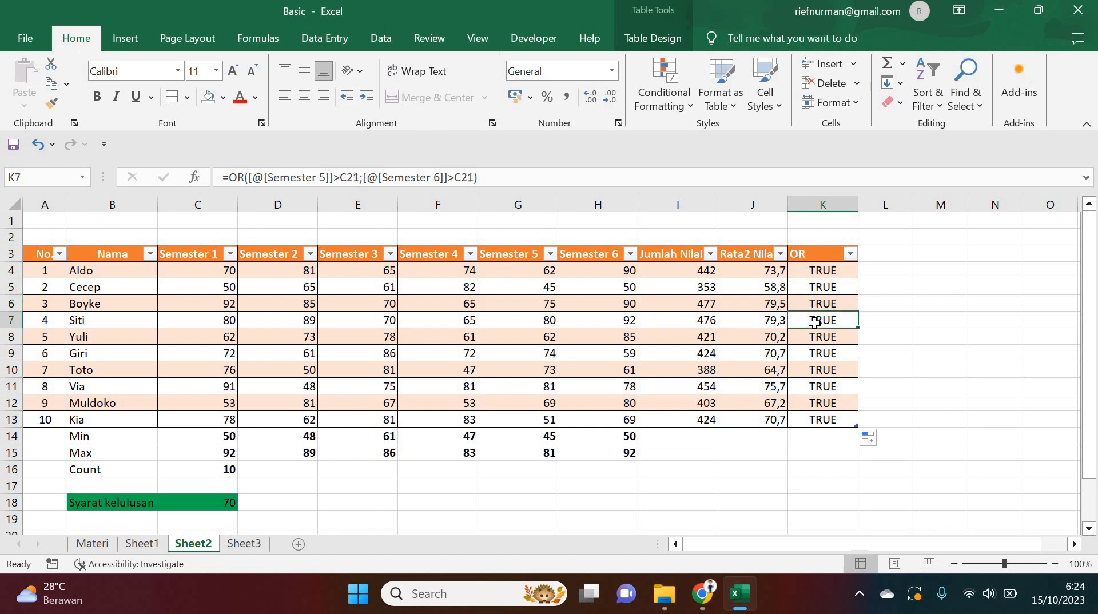
pyautogui.click(210, 501)
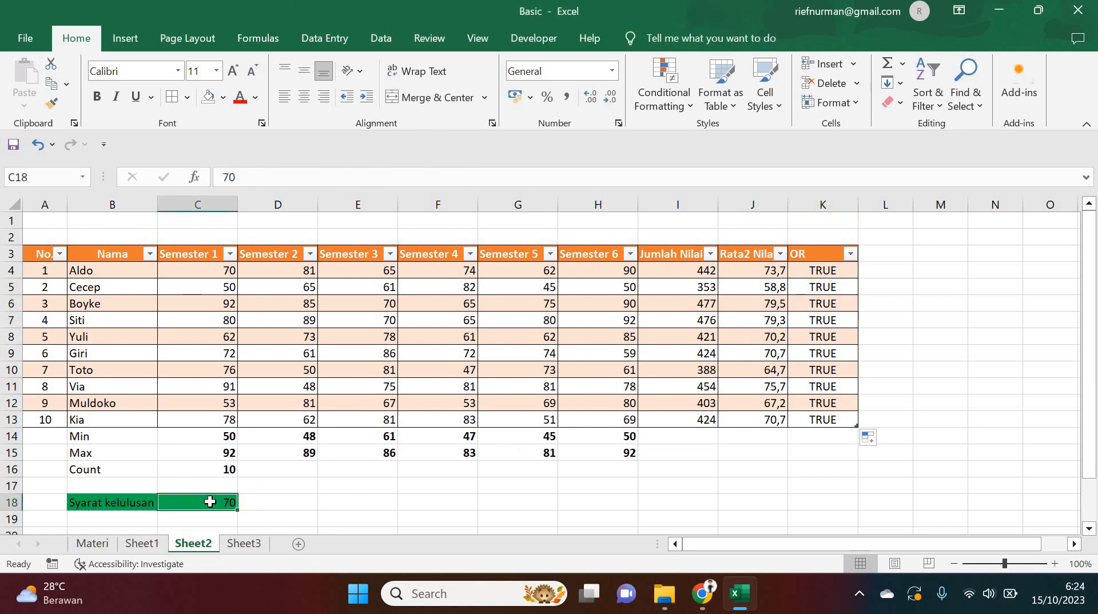
pyautogui.click(819, 270)
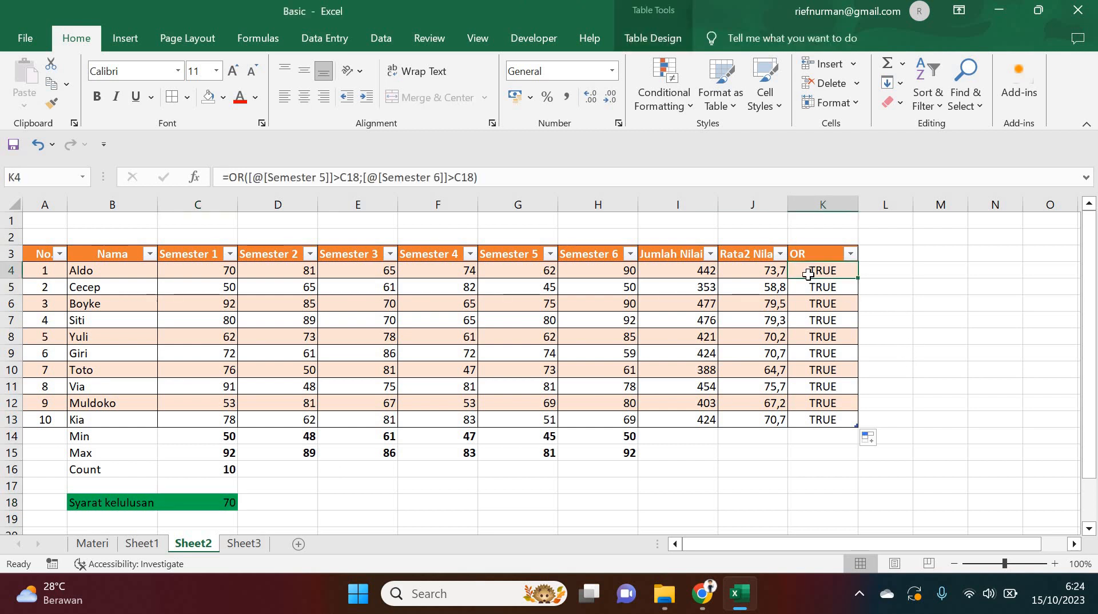
# Make both passing-score references in K4's OR formula absolute as $C$18
pyautogui.click(340, 178)
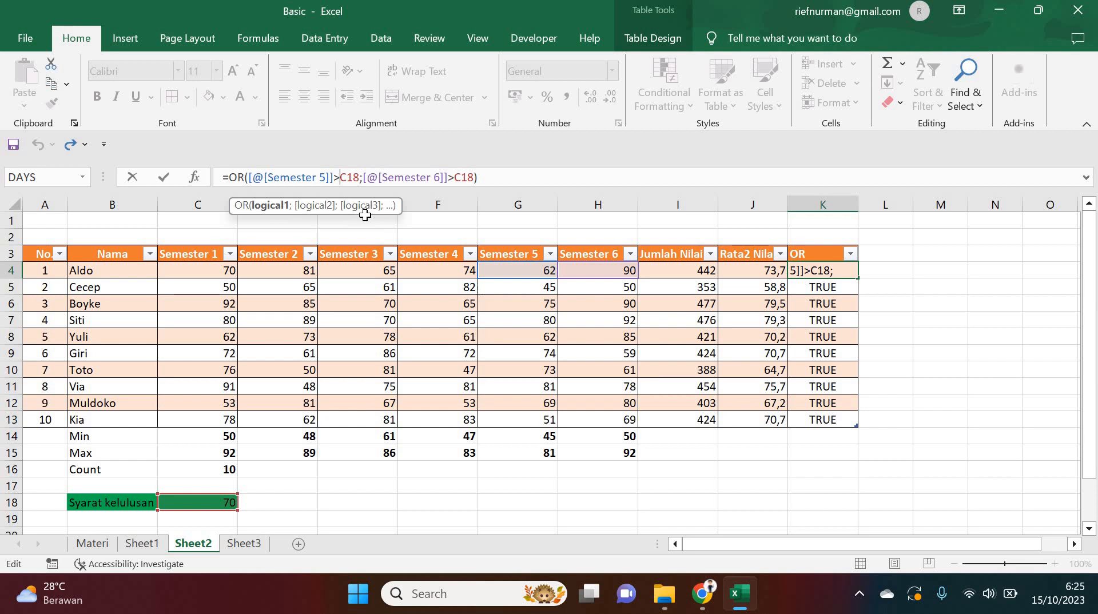
pyautogui.press('F4')
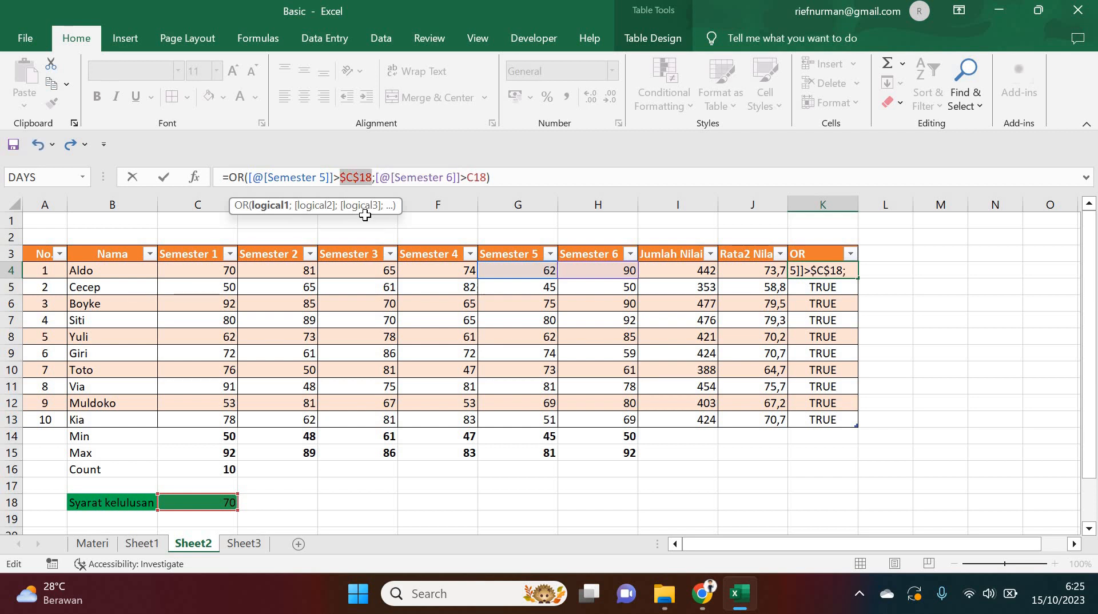
pyautogui.click(466, 176)
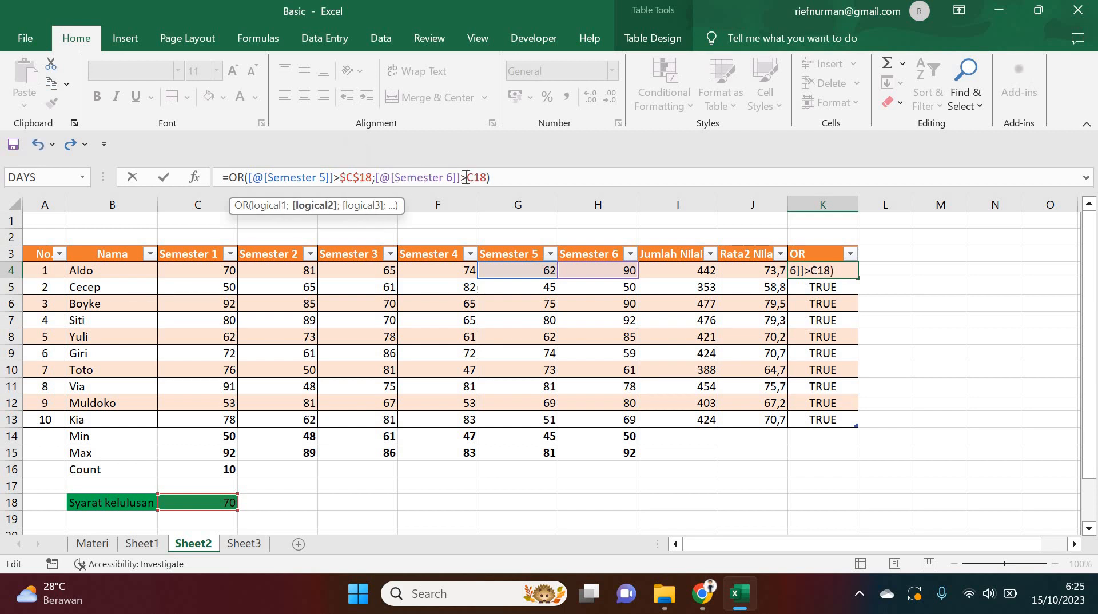
pyautogui.press('F4')
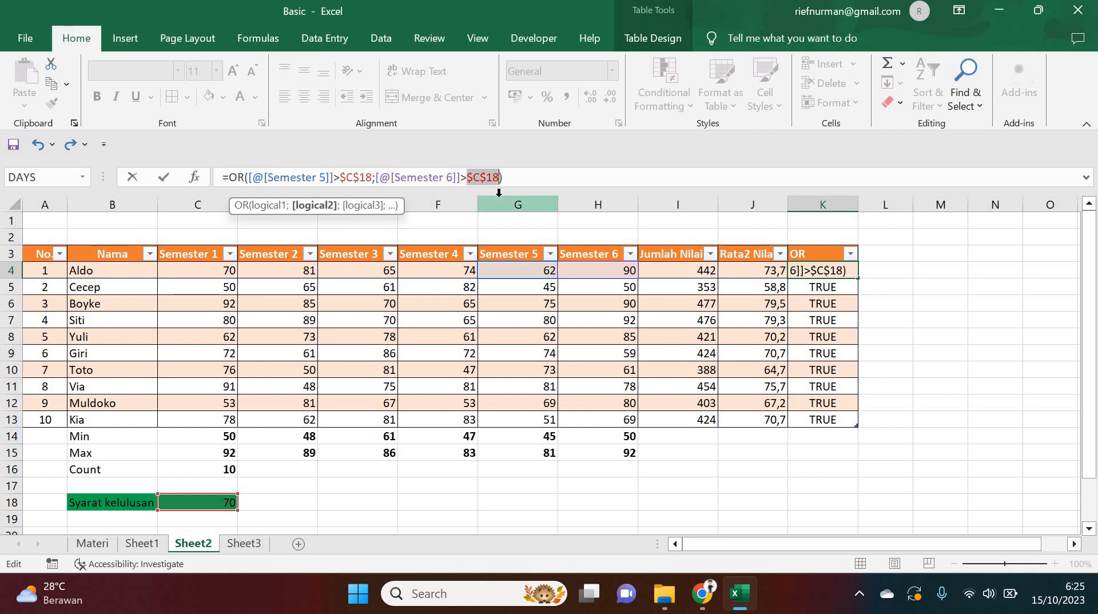
pyautogui.press('Return')
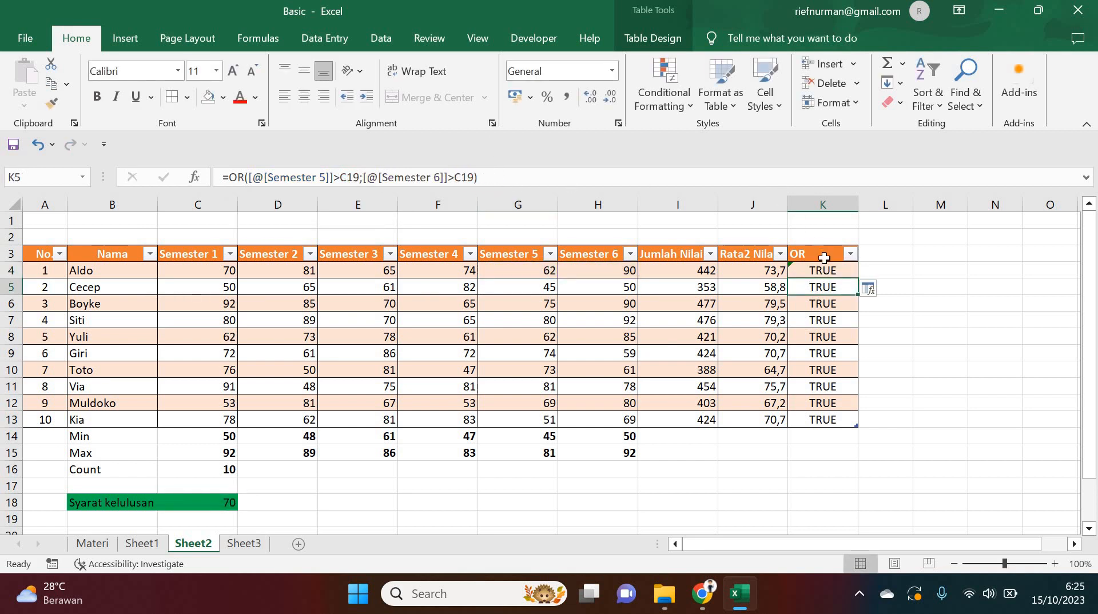
# Fill the corrected OR formula from K4 down to K13
pyautogui.click(824, 270)
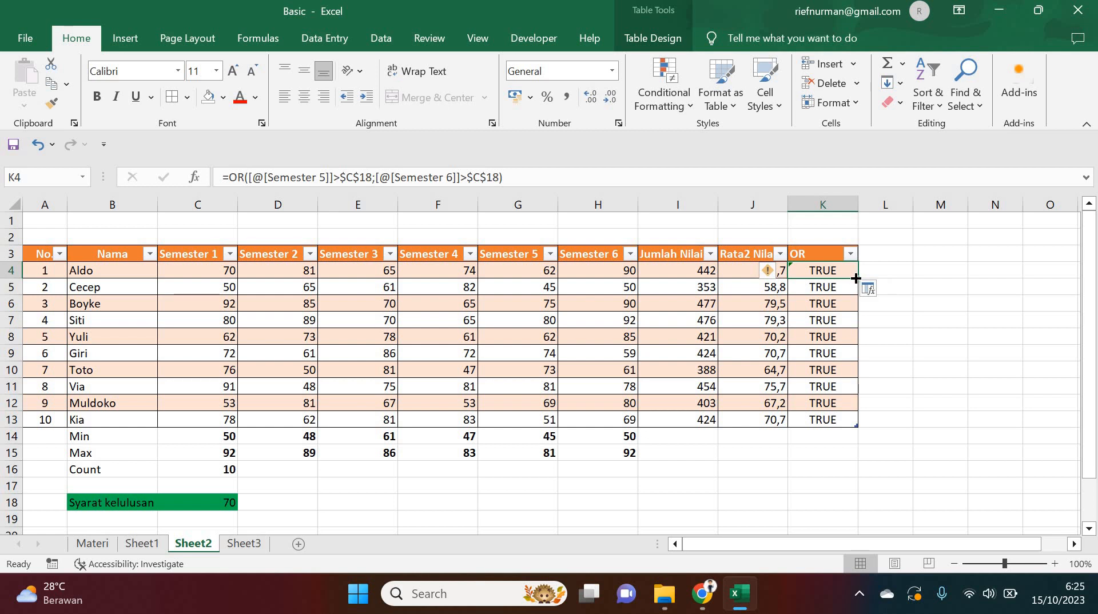
pyautogui.moveTo(856, 277); pyautogui.dragTo(853, 422)
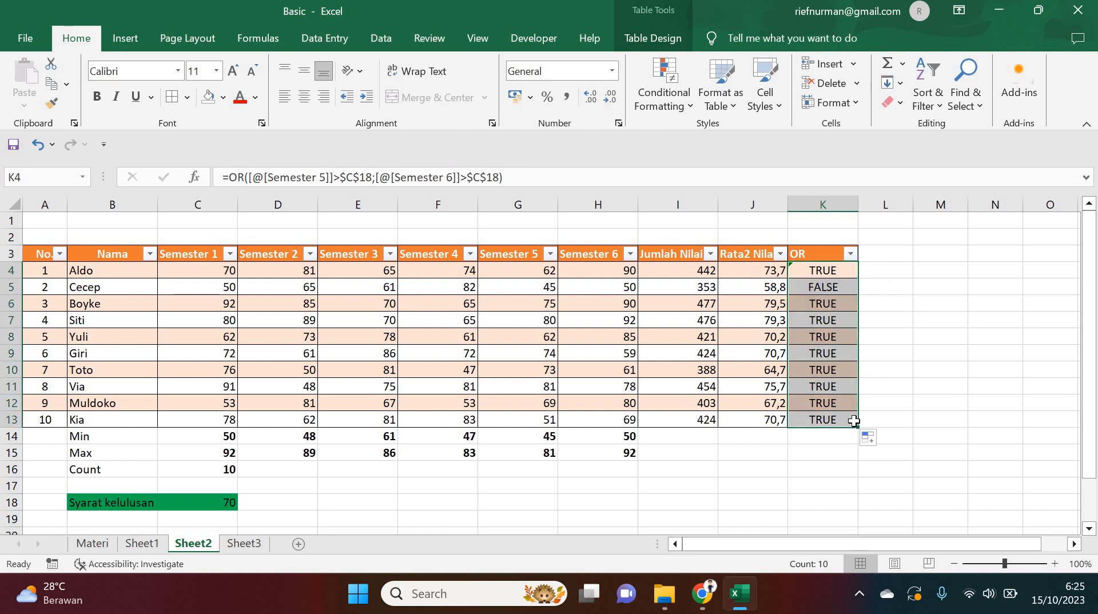
pyautogui.click(920, 320)
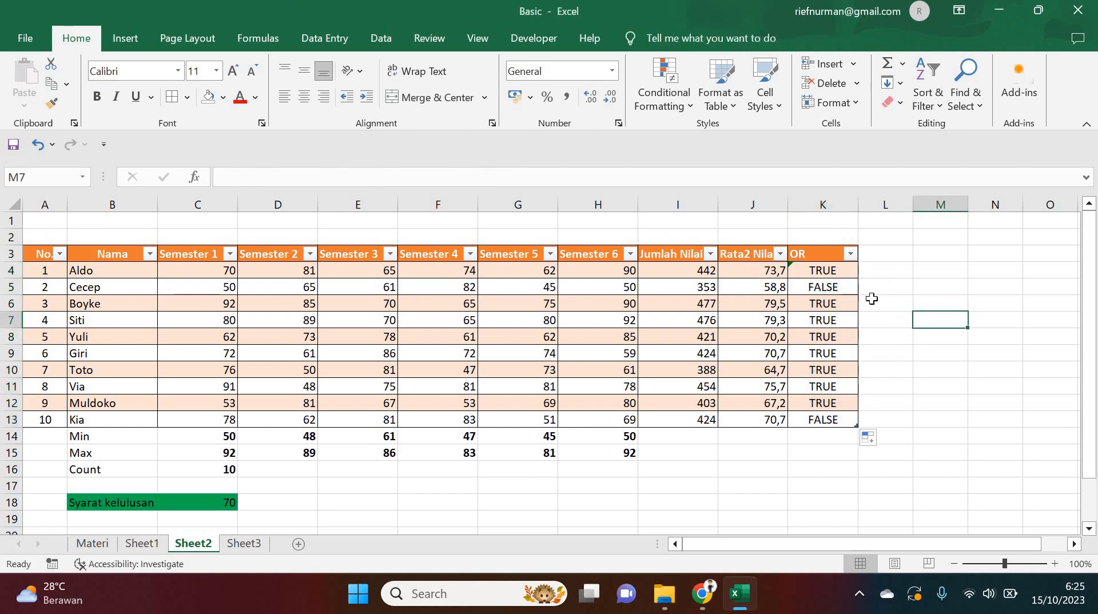
# Check the passing-score references in the refilled OR column and compare the last student's result with the Semester 5 and 6 scores
pyautogui.click(829, 274)
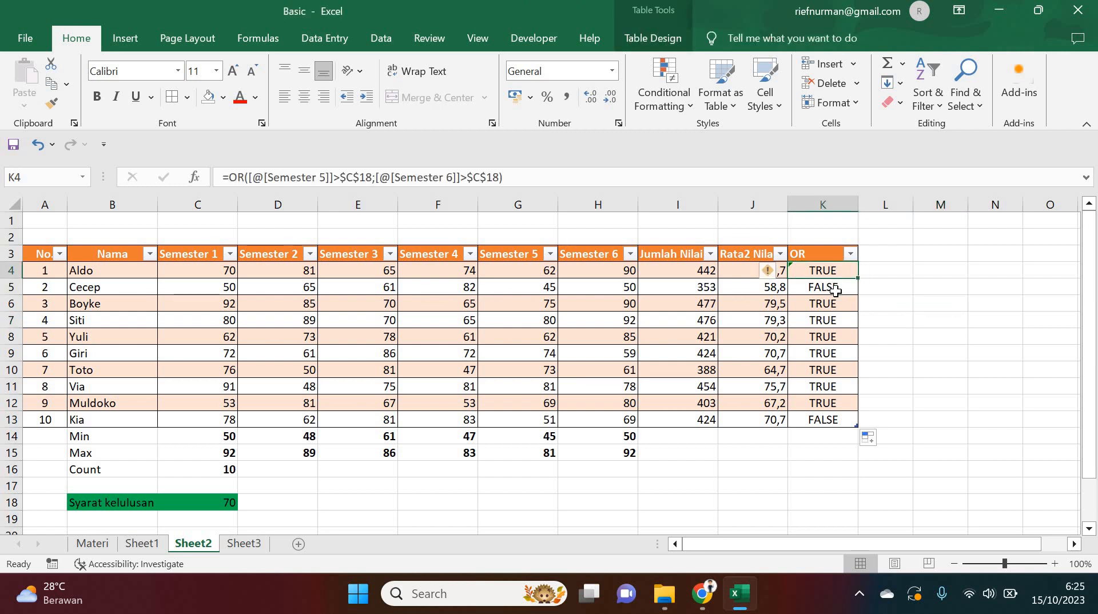
pyautogui.click(836, 291)
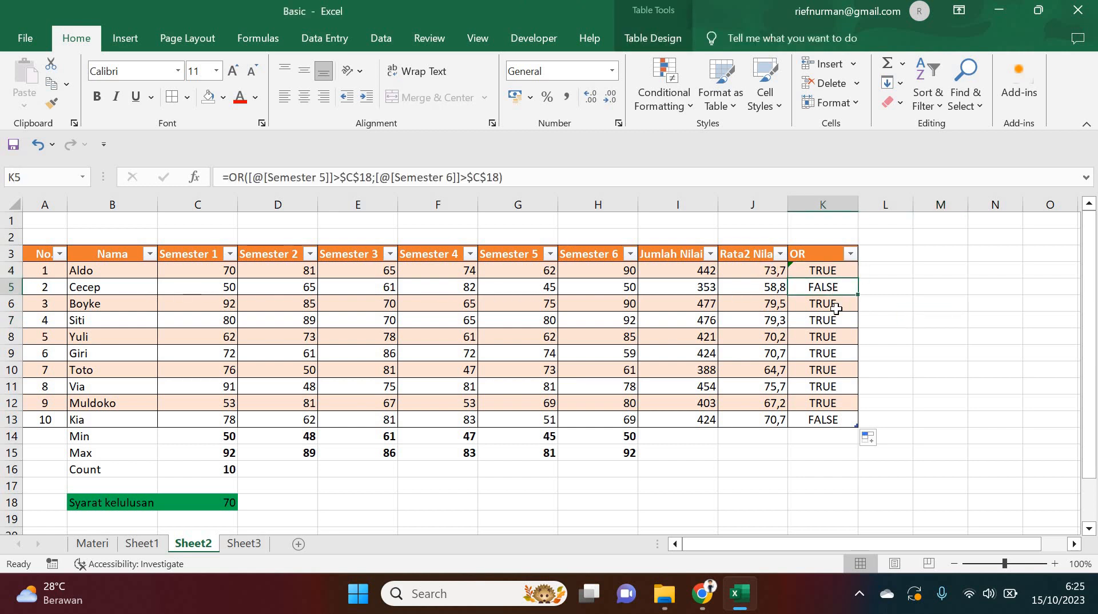
pyautogui.click(835, 308)
pyautogui.click(821, 415)
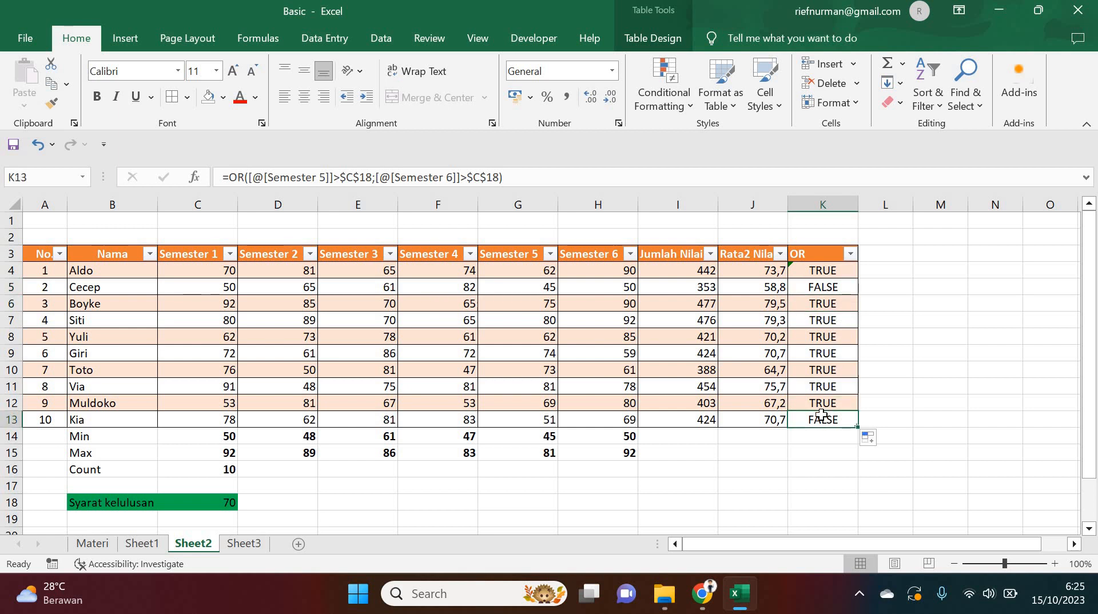
pyautogui.click(537, 423)
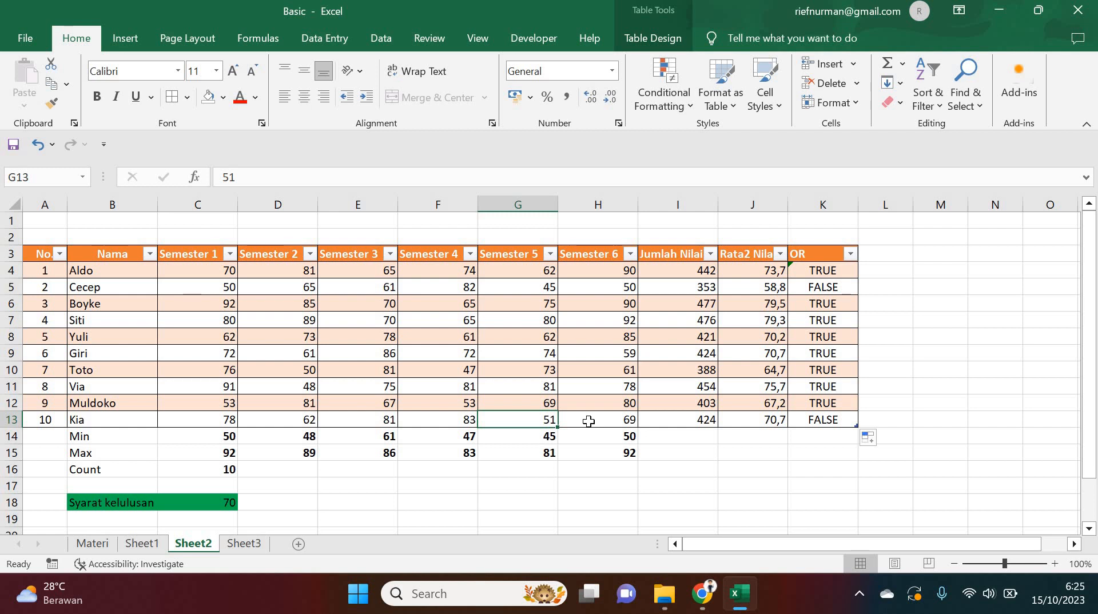
pyautogui.click(589, 421)
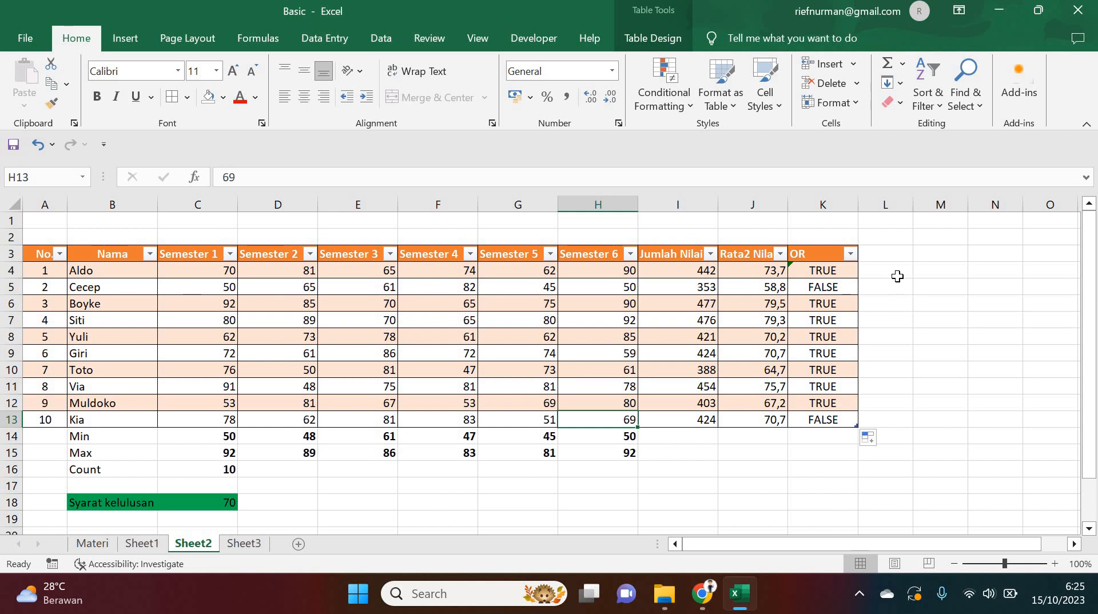
# Add a new table column headed AND in L3, beside the OR column
pyautogui.click(900, 258)
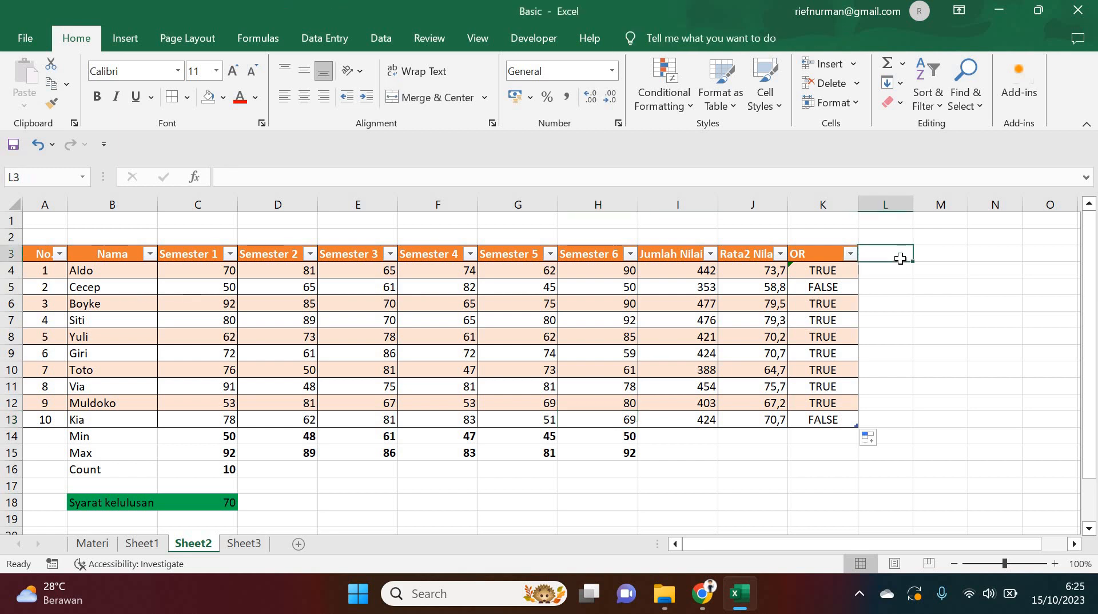
pyautogui.write('AND')
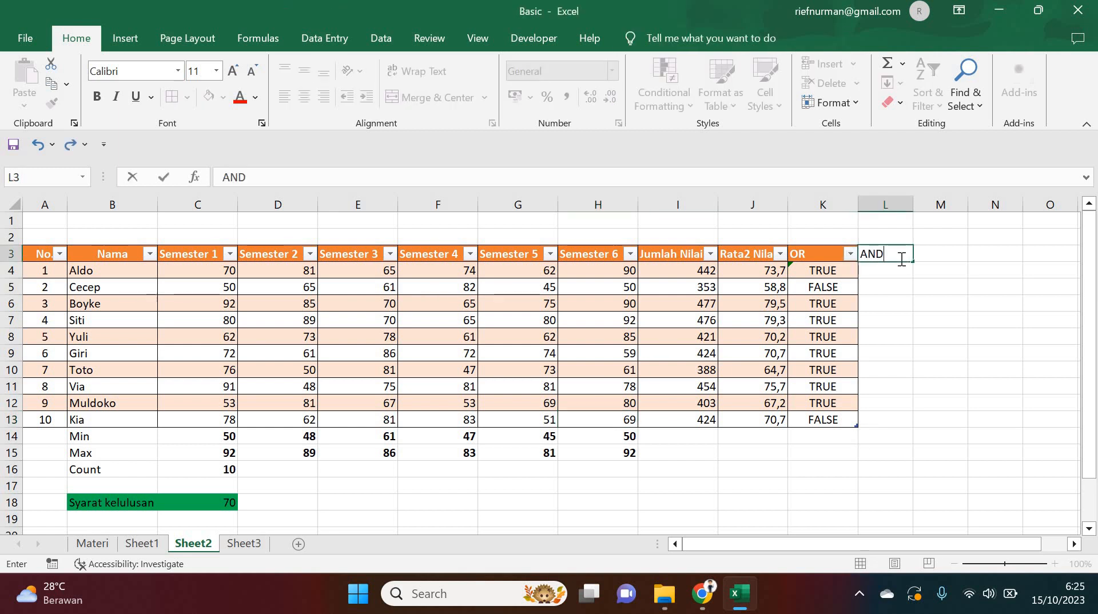
pyautogui.press('Return')
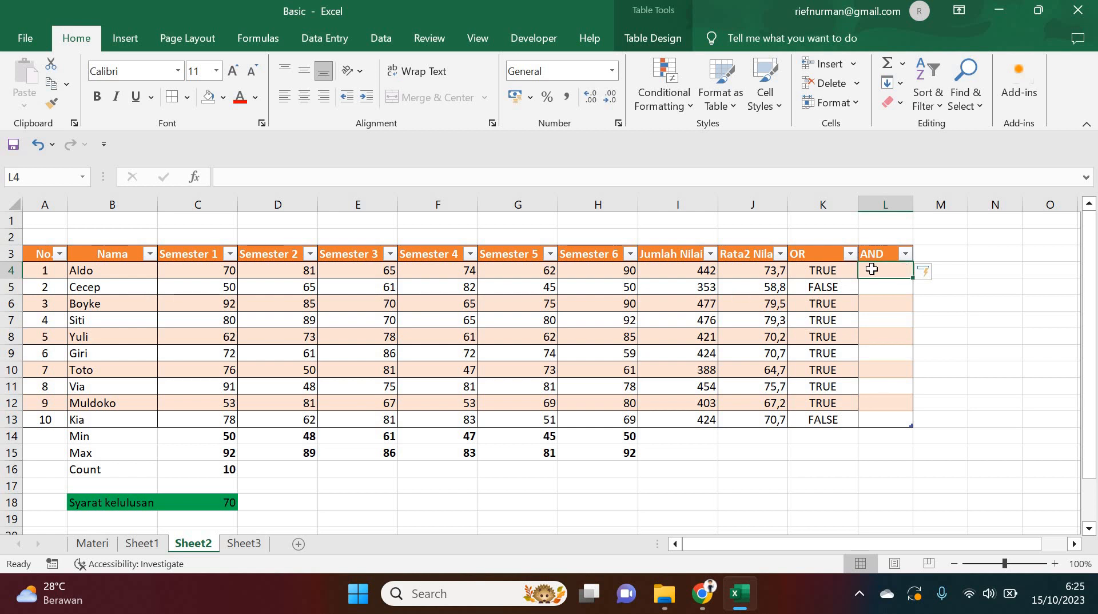
# Enter =AND([@[Semester 5]]>C18;[@[Semester 6]]>C18) in L4 to require both semester scores to exceed the passing score
pyautogui.write('=')
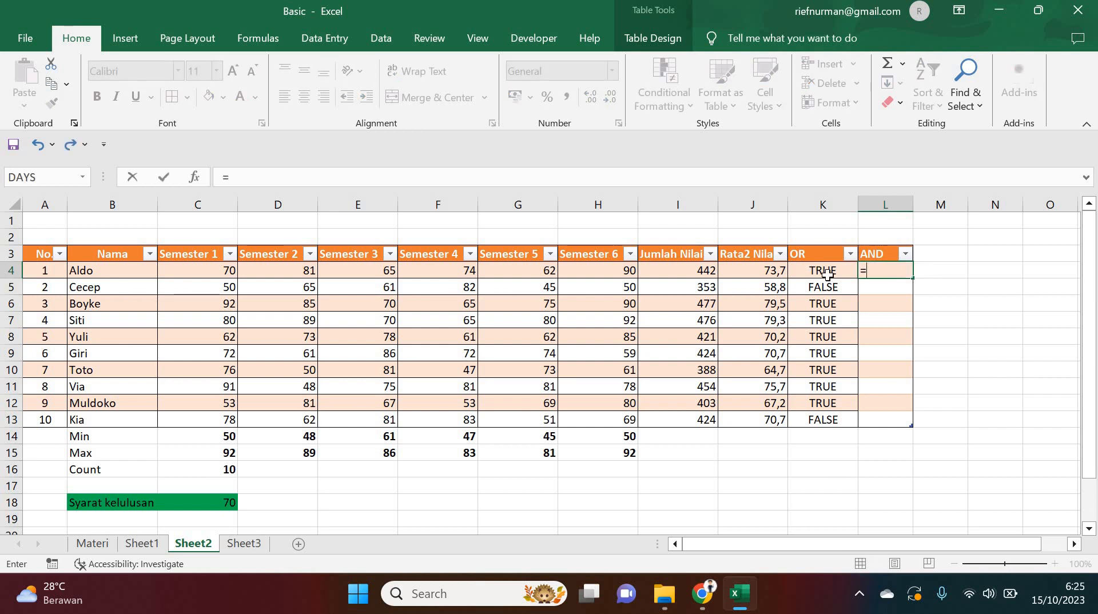
pyautogui.write('AND(')
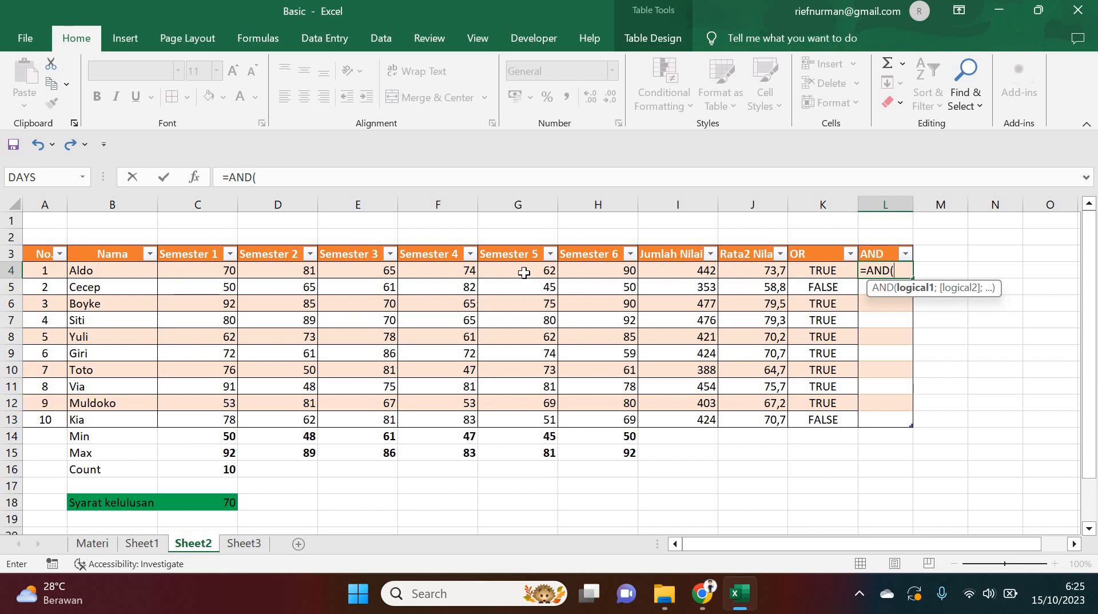
pyautogui.click(524, 273)
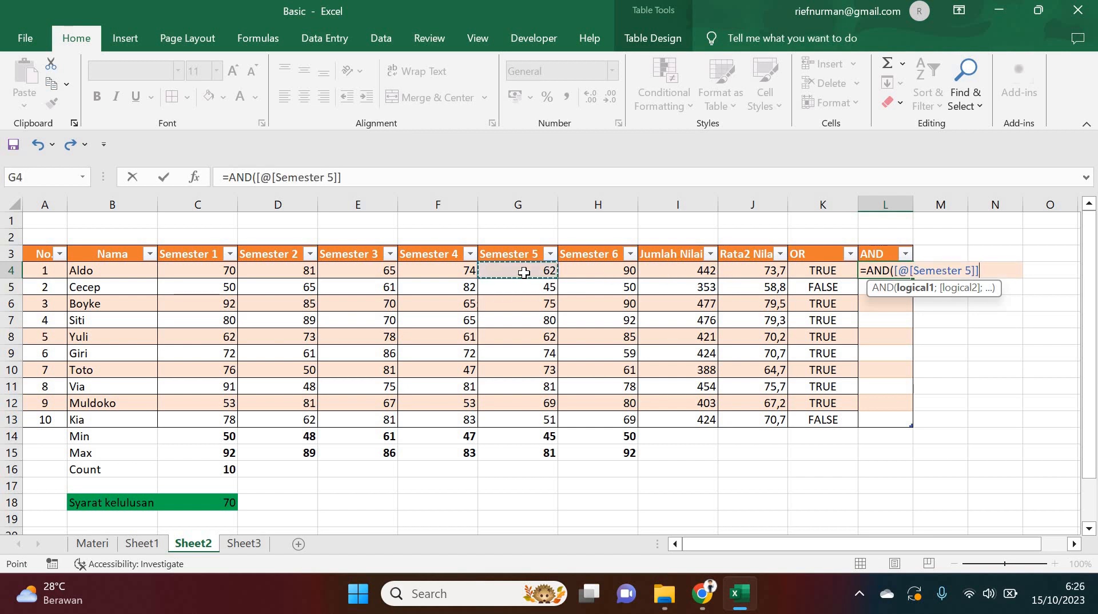
pyautogui.write('>')
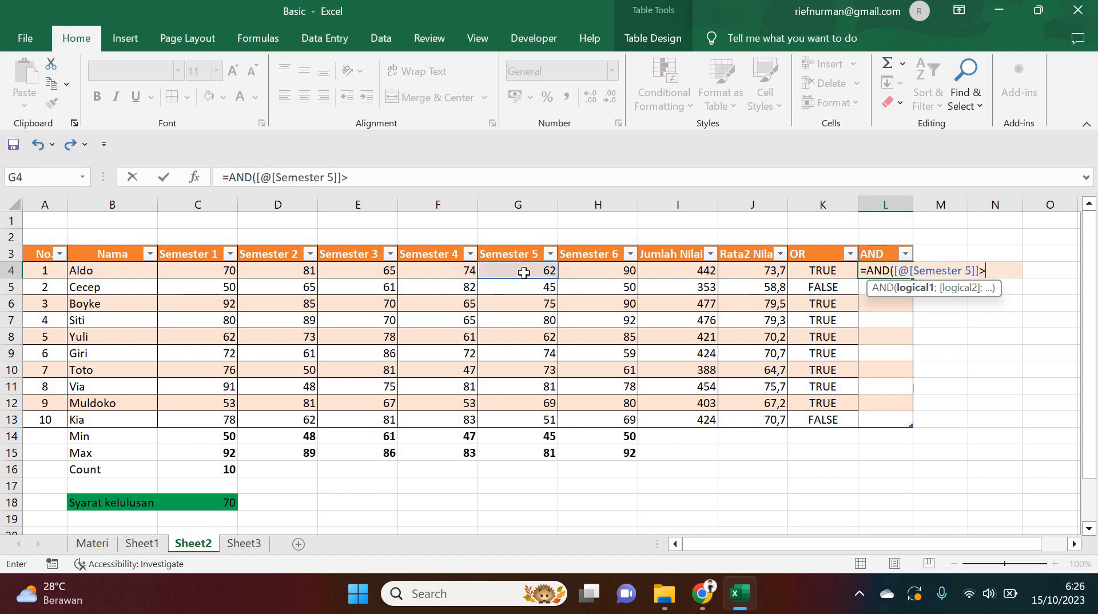
pyautogui.click(217, 501)
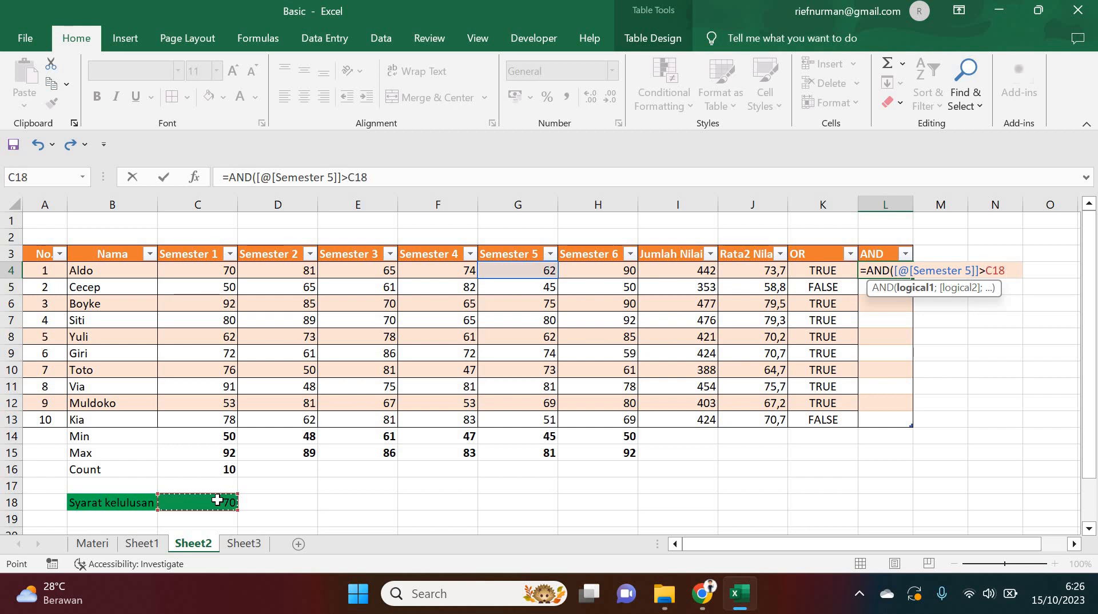
pyautogui.write(';')
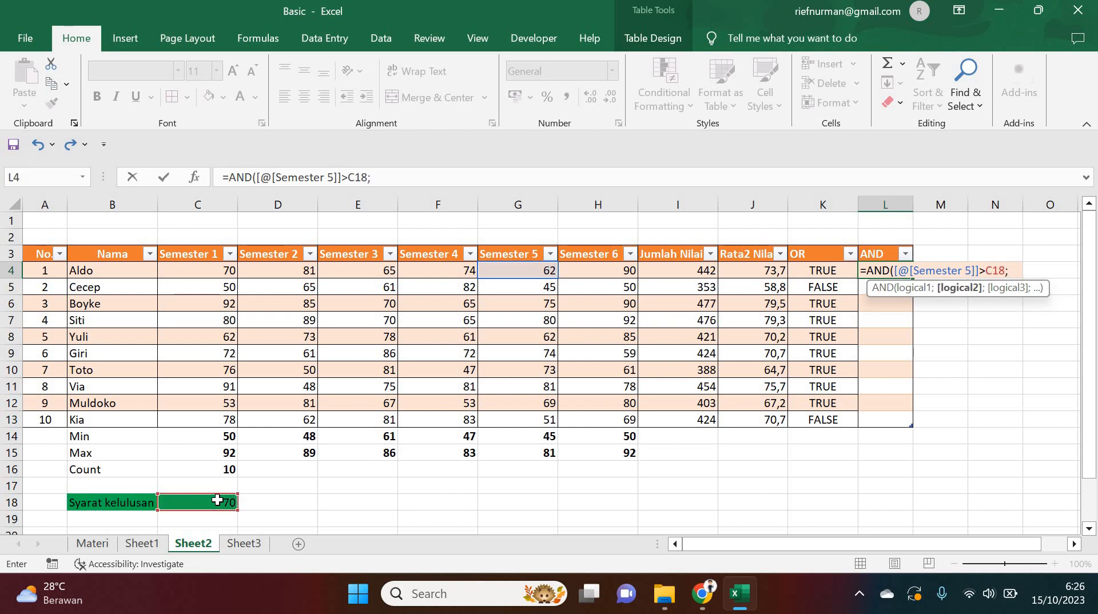
pyautogui.click(607, 272)
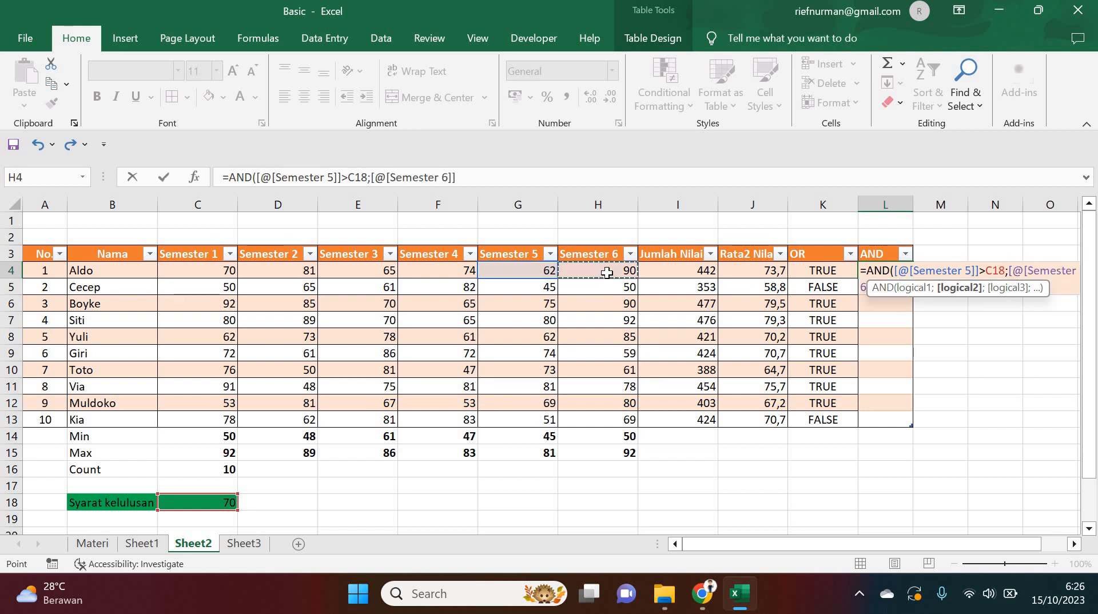
pyautogui.write('>')
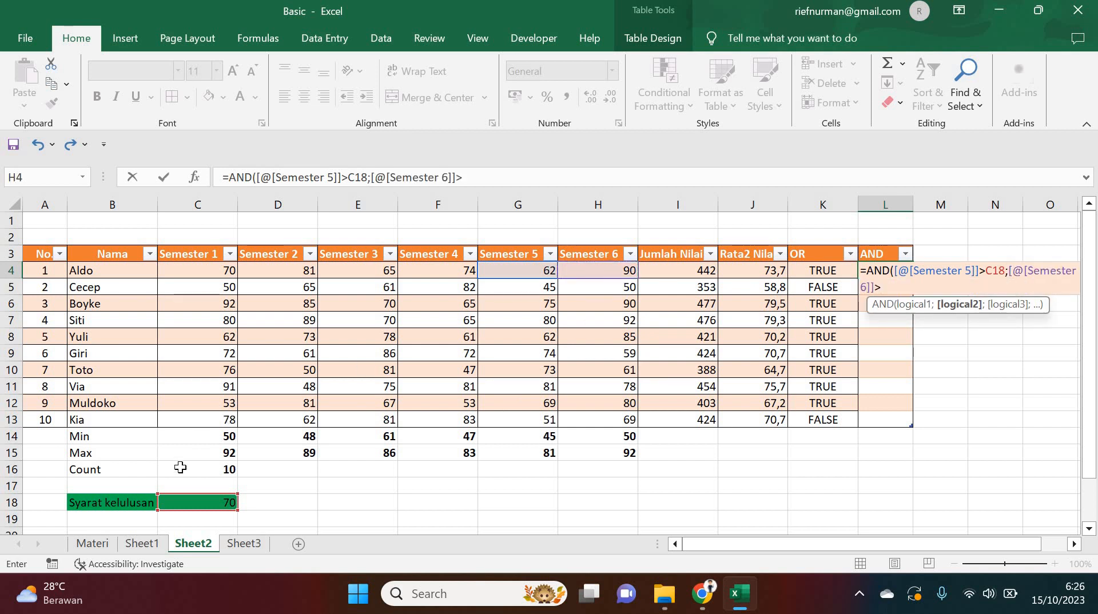
pyautogui.click(209, 503)
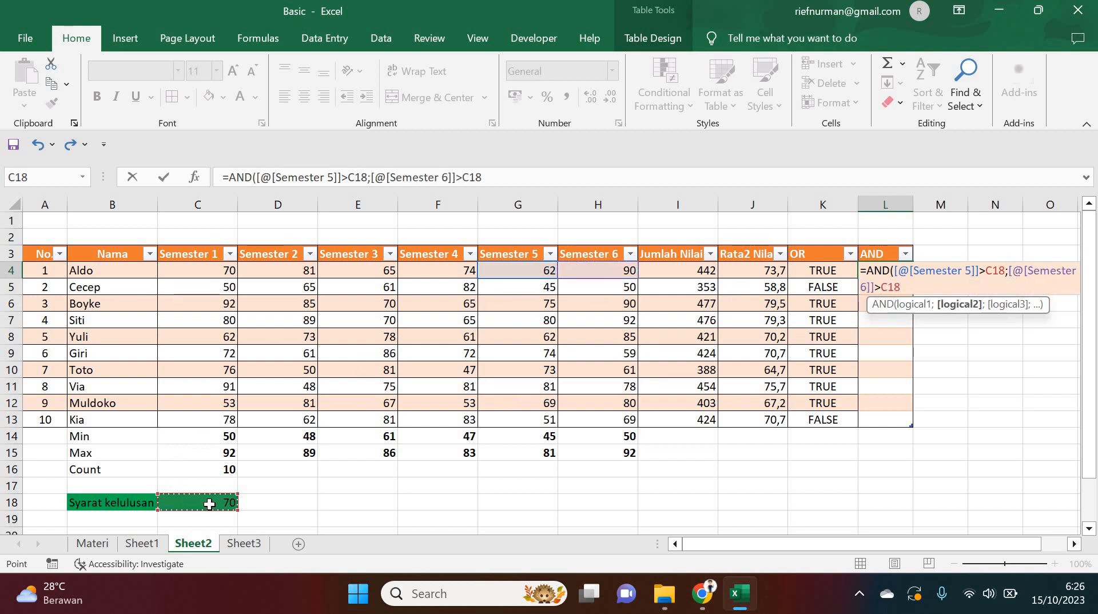
pyautogui.write(')')
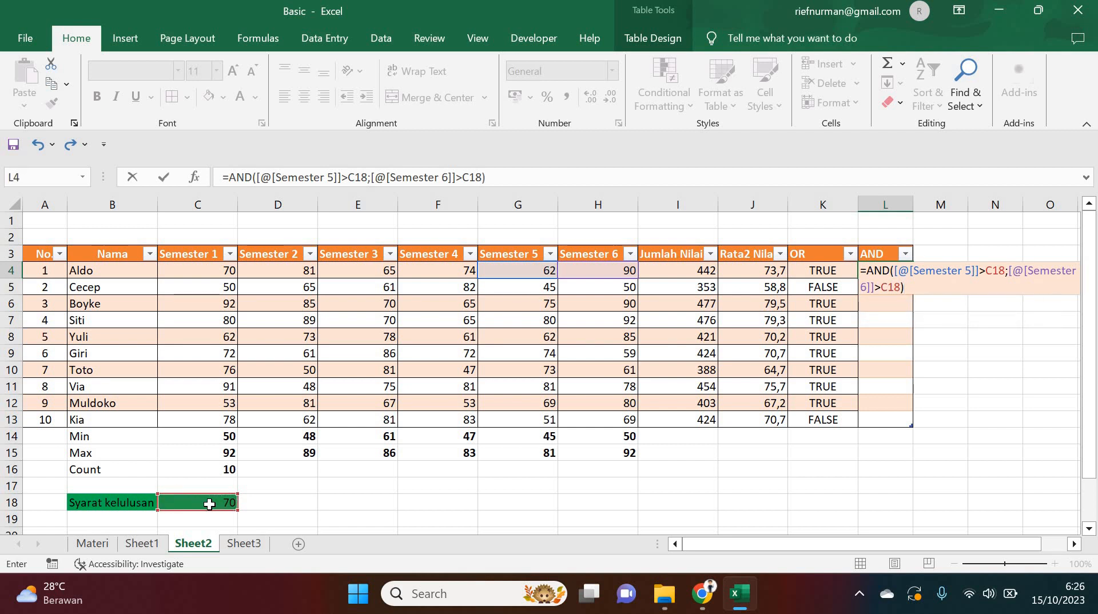
pyautogui.press('Return')
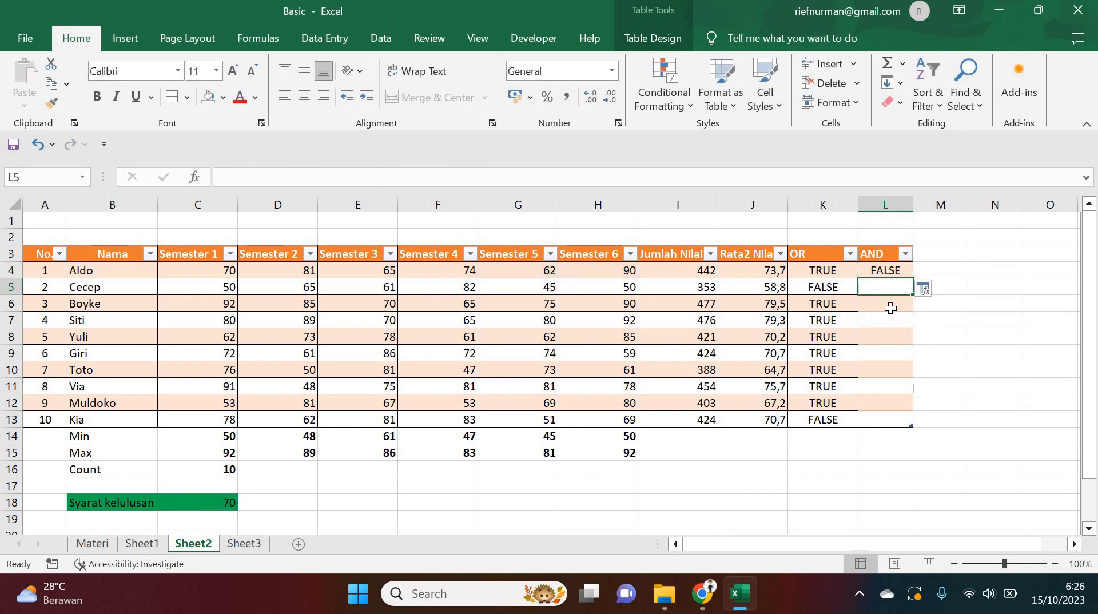
# Fill the AND formula from L4 down to L13 and check the passing-score references in the filled cells
pyautogui.click(886, 269)
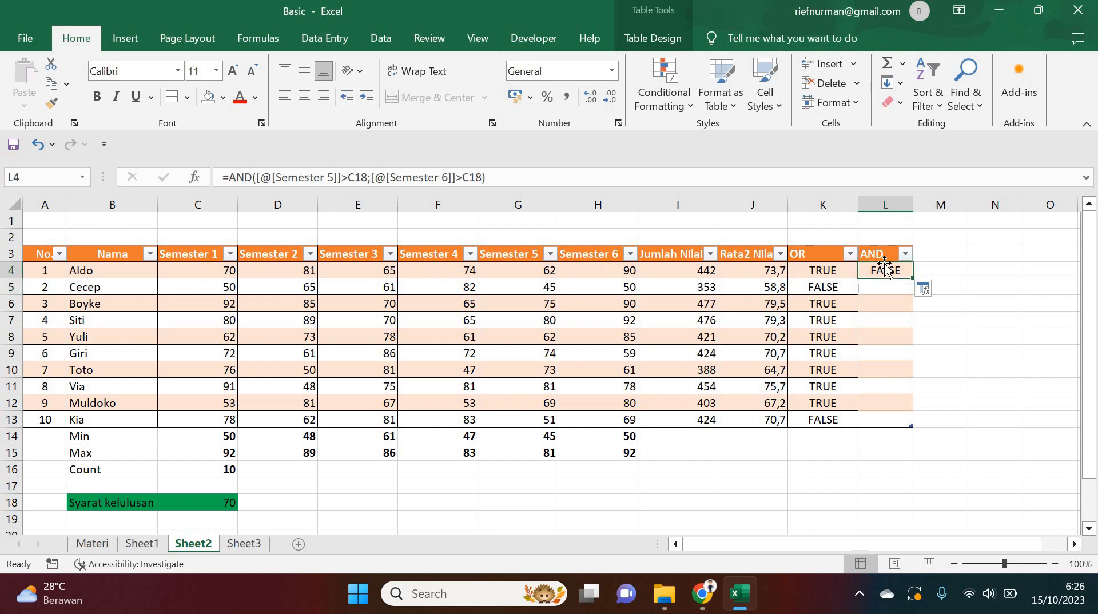
pyautogui.click(541, 273)
pyautogui.click(592, 273)
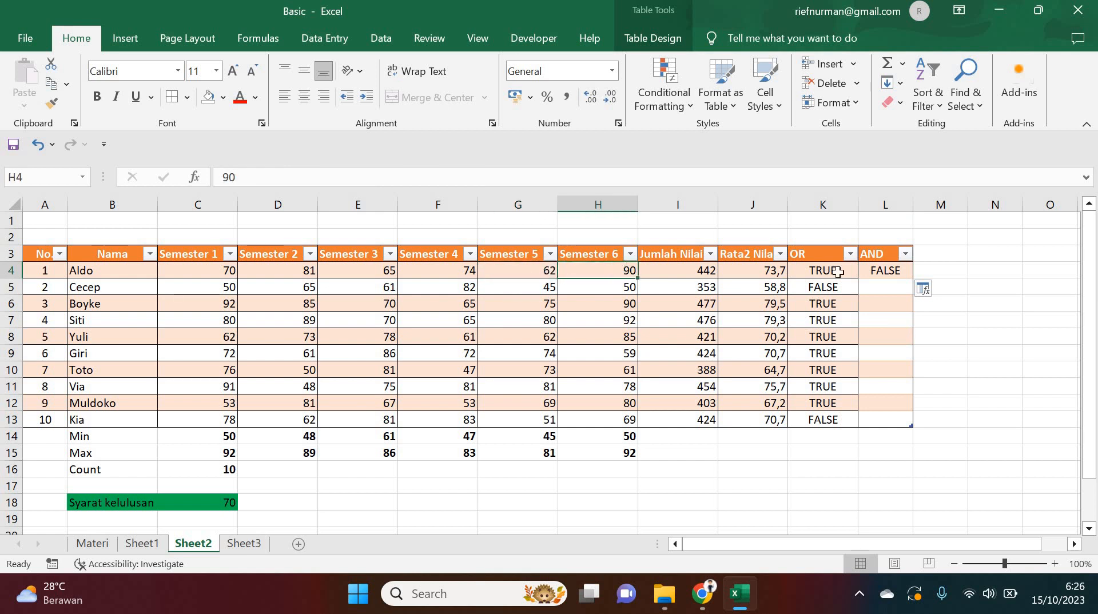
pyautogui.click(886, 272)
pyautogui.moveTo(913, 278); pyautogui.dragTo(911, 431)
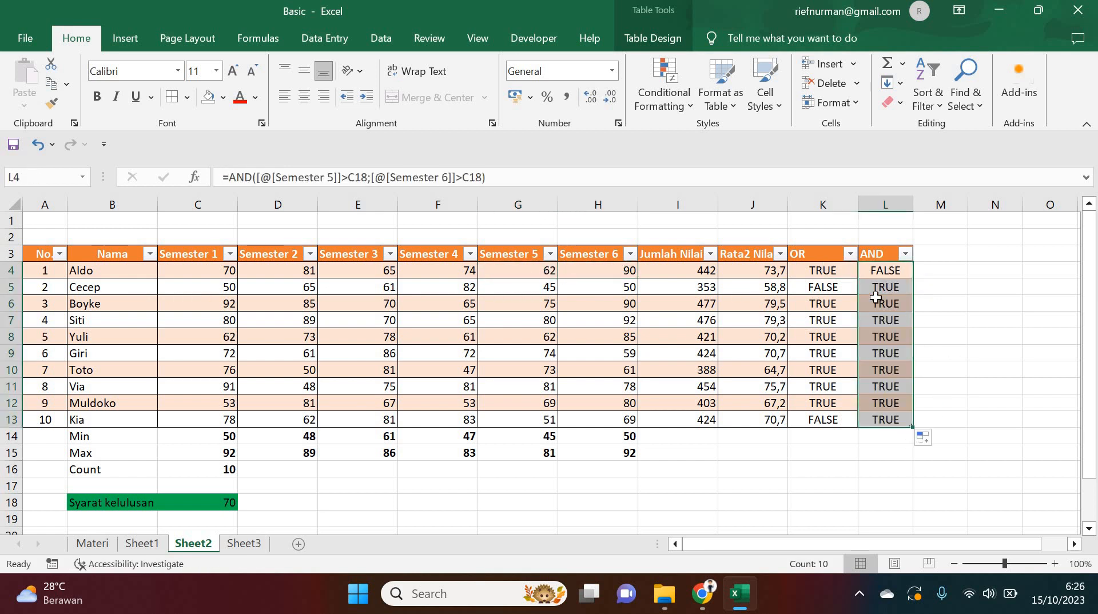
pyautogui.click(876, 298)
pyautogui.click(876, 352)
pyautogui.click(878, 371)
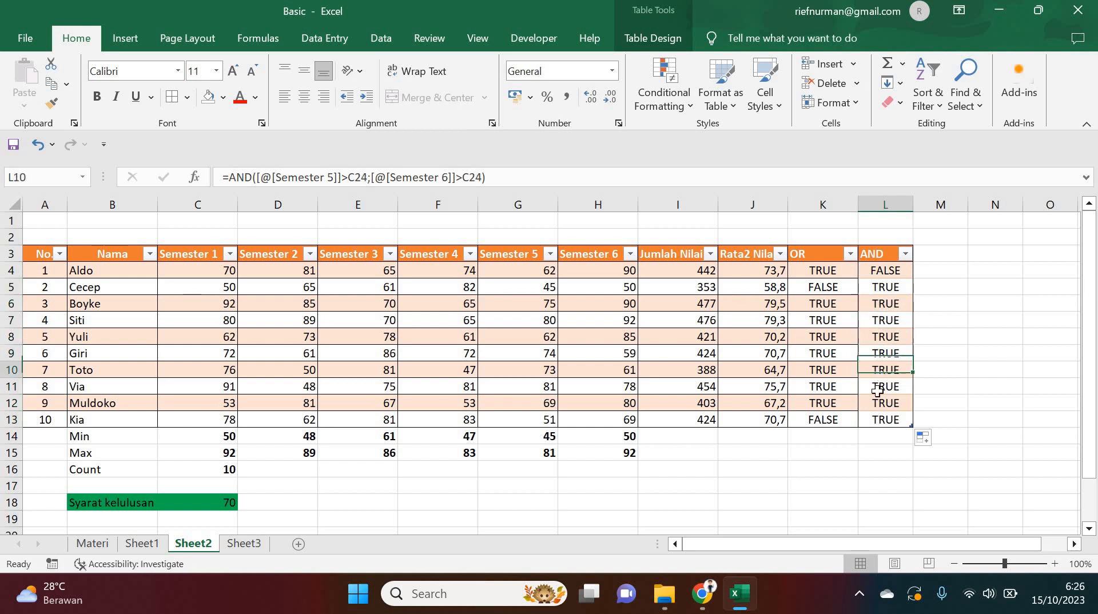
# Make both C18 references absolute in the L4 formula, giving =AND([@[Semester 5]]>$C$18;[@[Semester 6]]>$C$18)
pyautogui.click(881, 273)
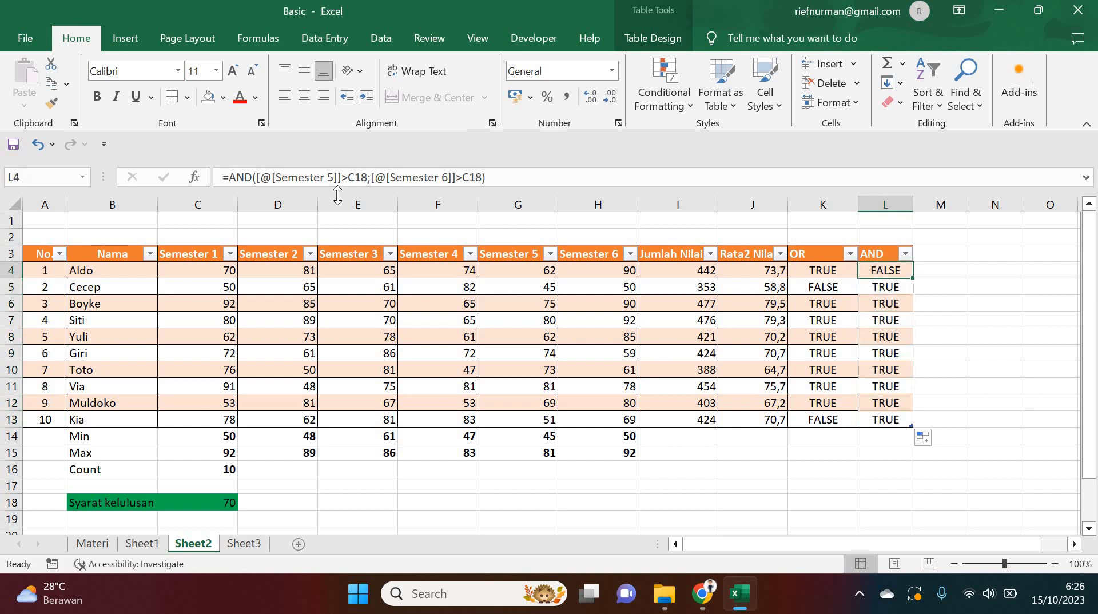
pyautogui.click(351, 177)
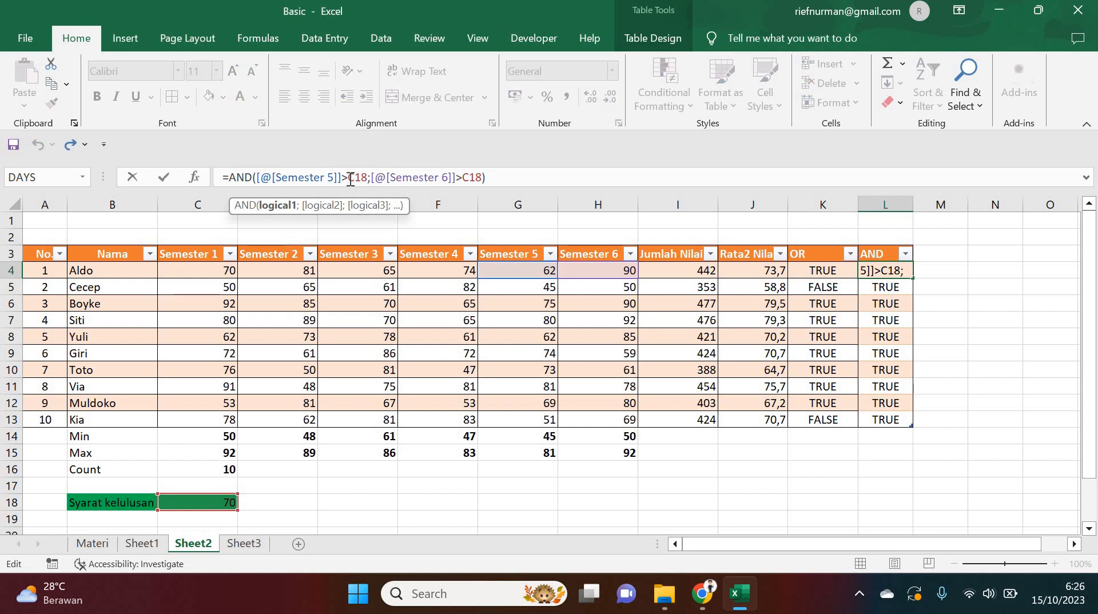
pyautogui.doubleClick(351, 178)
pyautogui.press('F4')
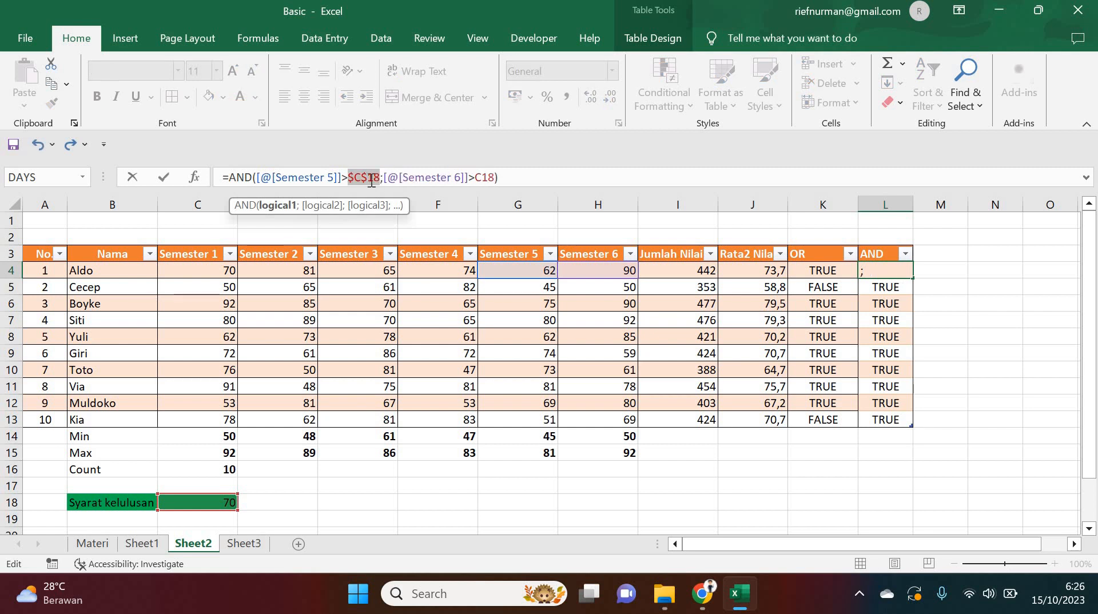
pyautogui.click(475, 177)
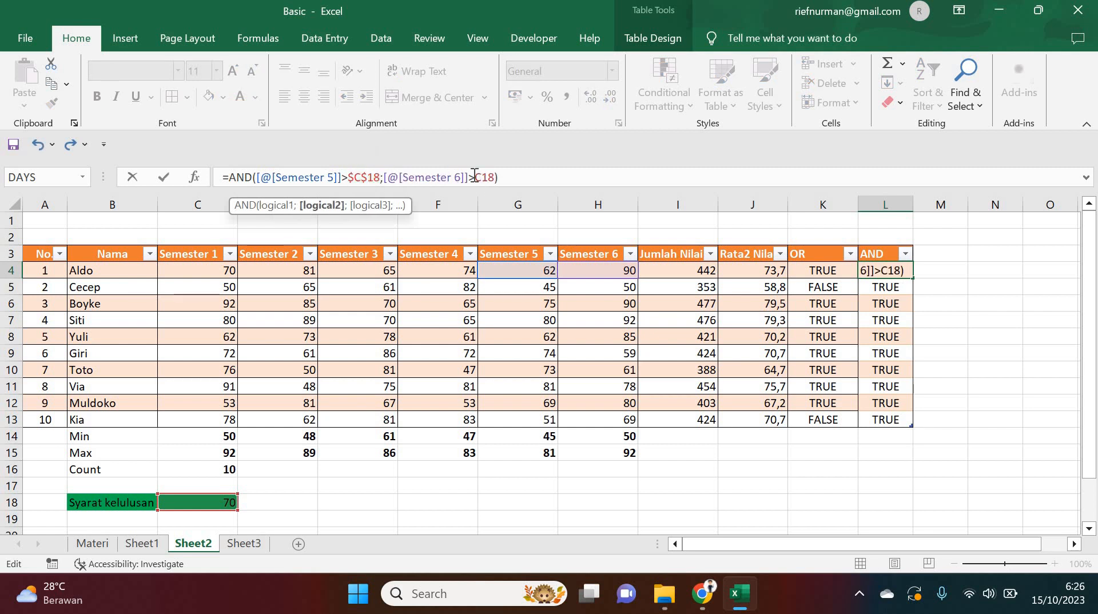
pyautogui.doubleClick(474, 177)
pyautogui.press('F4')
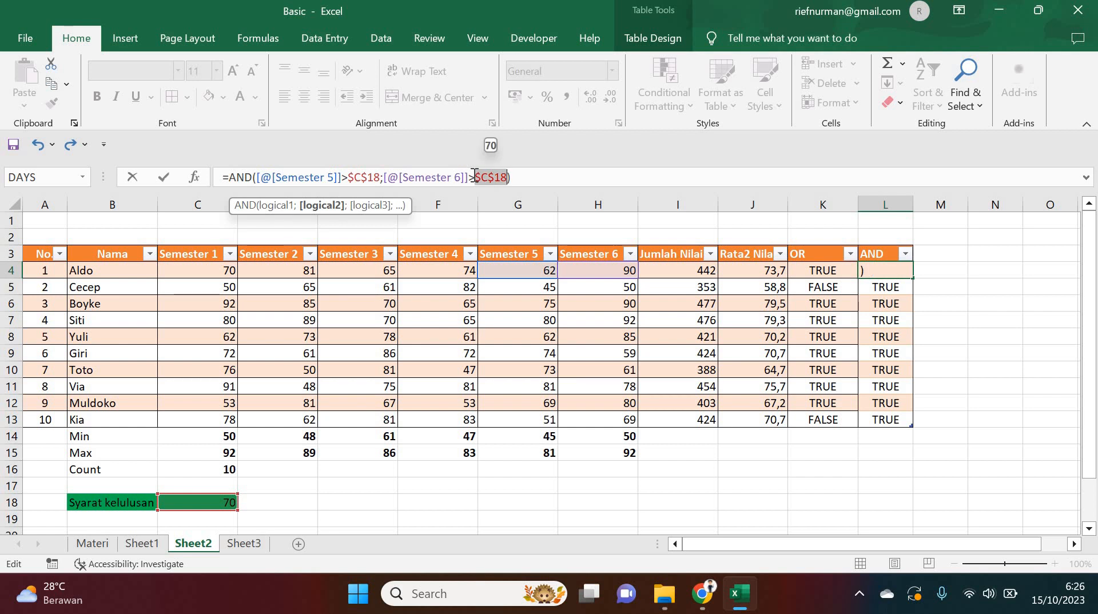
pyautogui.press('Return')
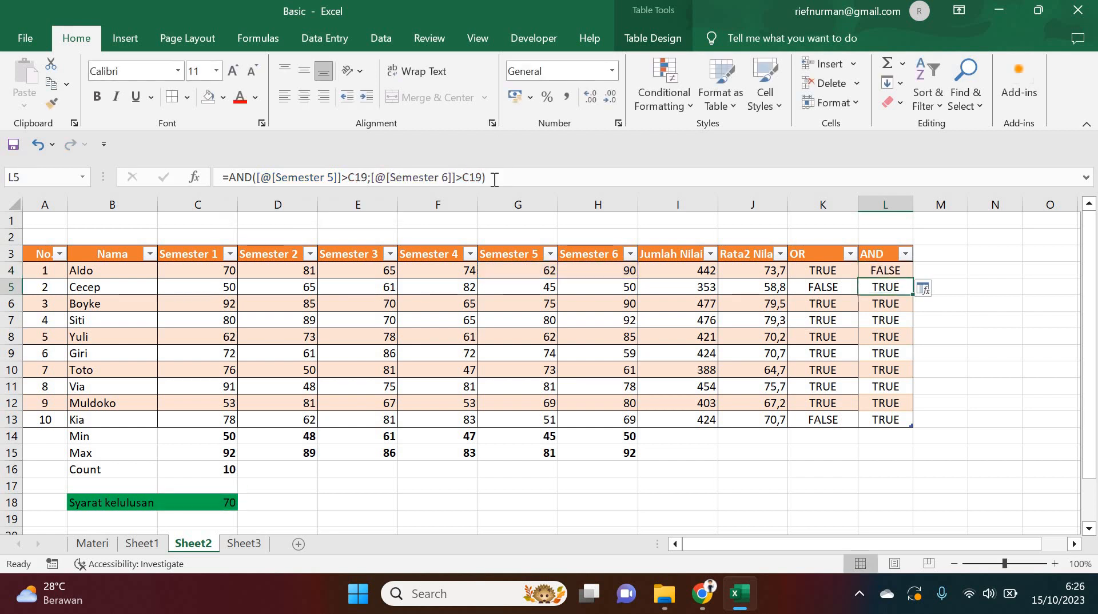
# Refill the AND formula from L4 down to L13 and check the passing-score references in the filled cells
pyautogui.click(903, 274)
pyautogui.doubleClick(907, 280)
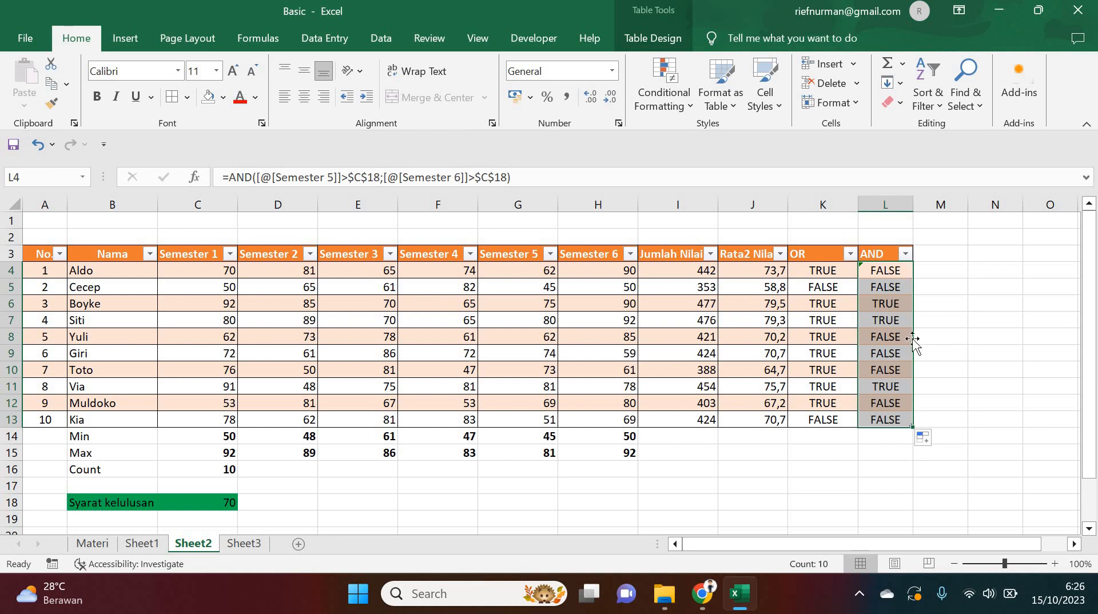
pyautogui.click(896, 287)
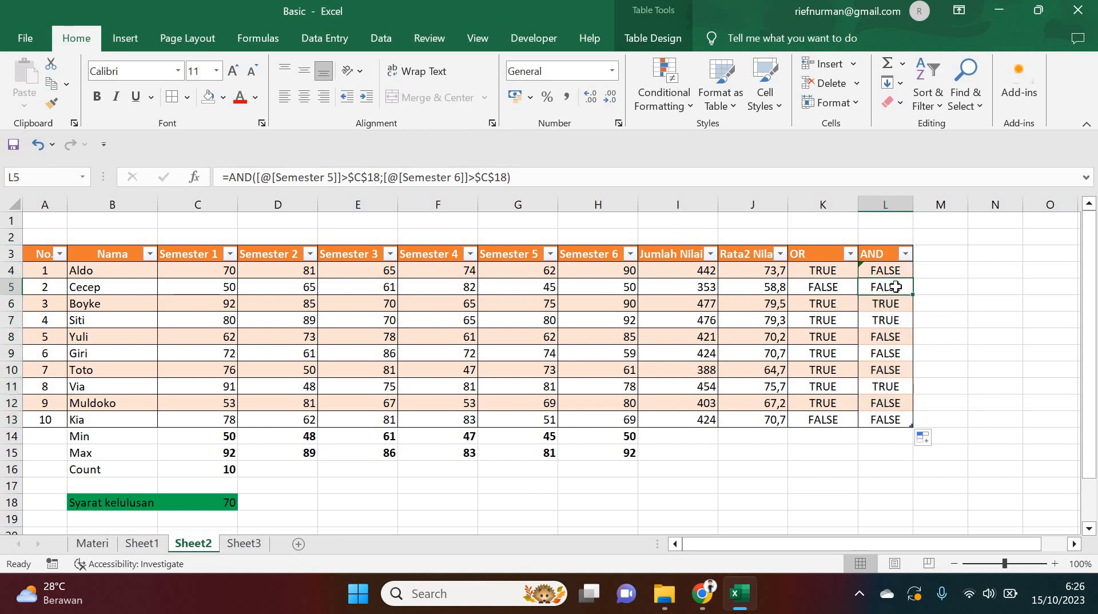
pyautogui.press('Down')
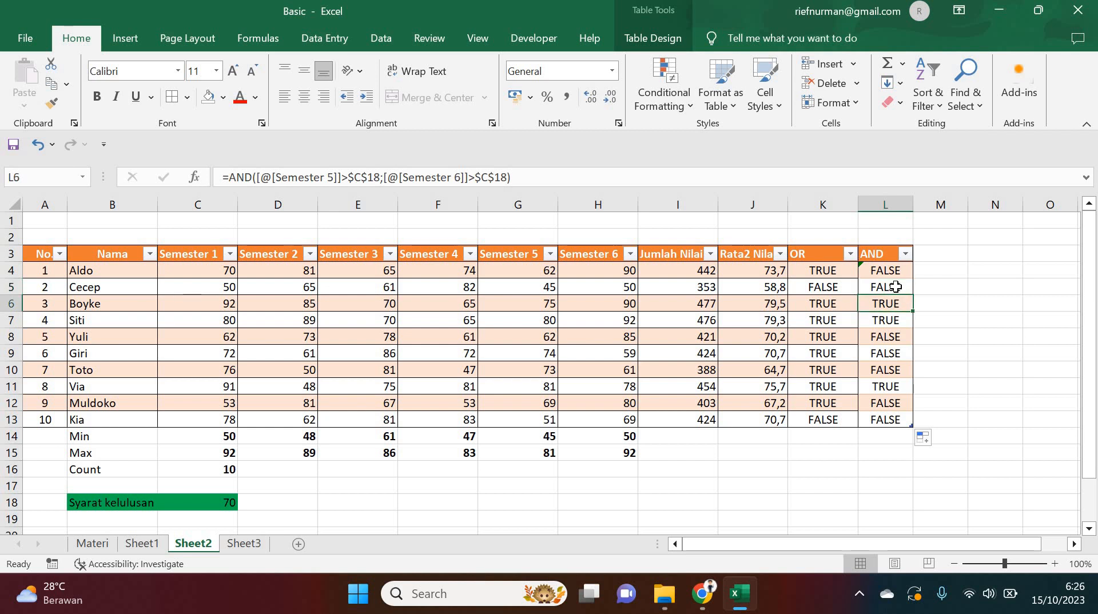
pyautogui.press('Down')
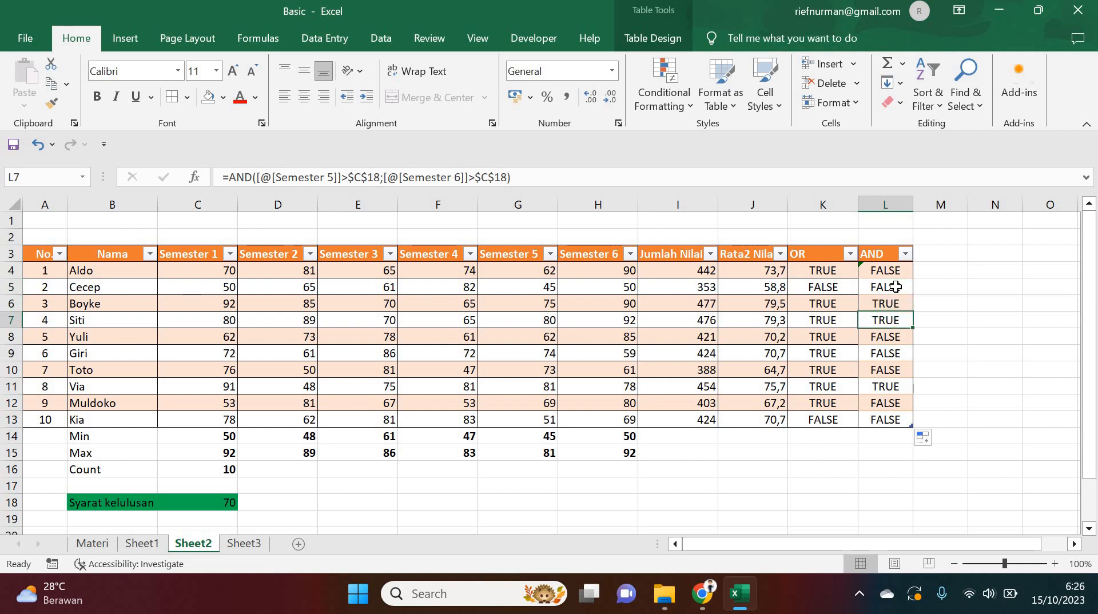
pyautogui.press('Down')
pyautogui.press('Down')
pyautogui.press('Down')
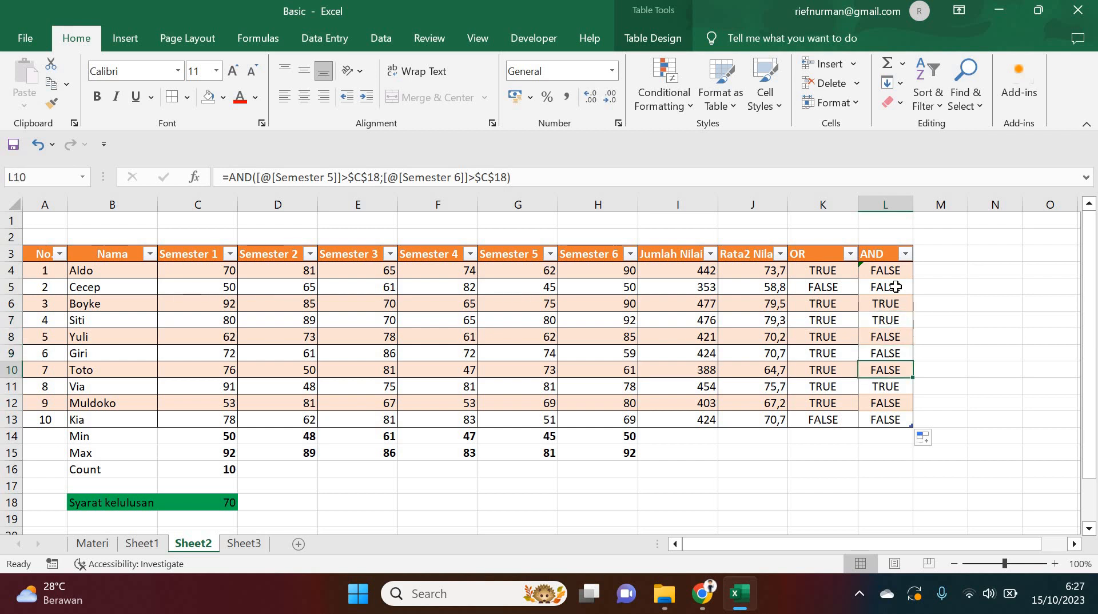
# Compare the OR and AND formulas and their results for the first three students
pyautogui.press('Left')
pyautogui.press('Up')
pyautogui.press('Up')
pyautogui.press('Up')
pyautogui.press('Up')
pyautogui.press('Up')
pyautogui.press('Up')
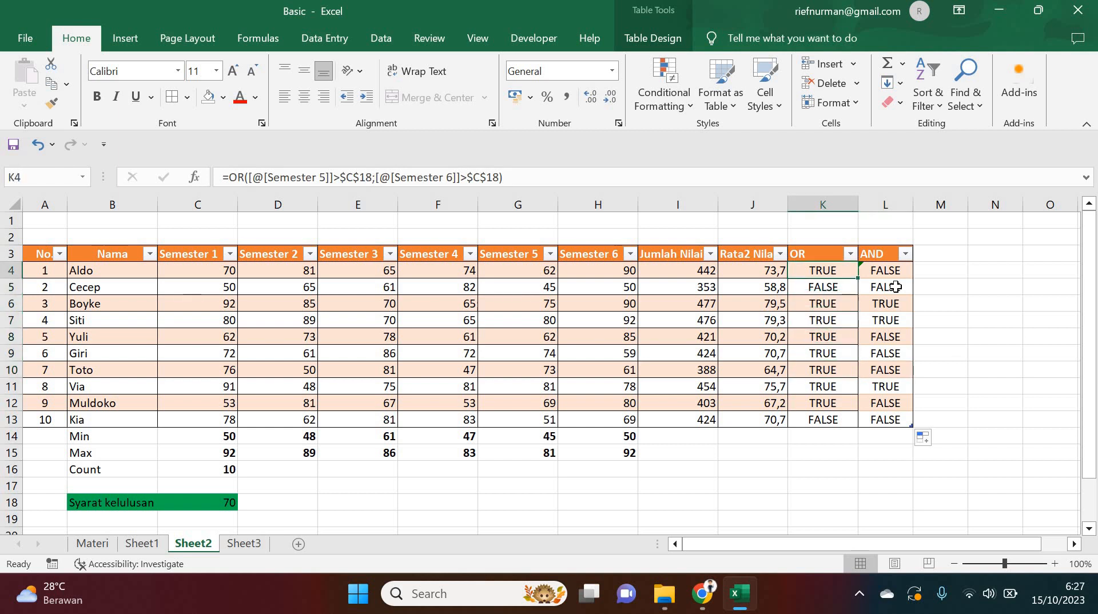
pyautogui.press('Right')
pyautogui.press('Down')
pyautogui.press('Down')
pyautogui.press('Left')
pyautogui.press('Right')
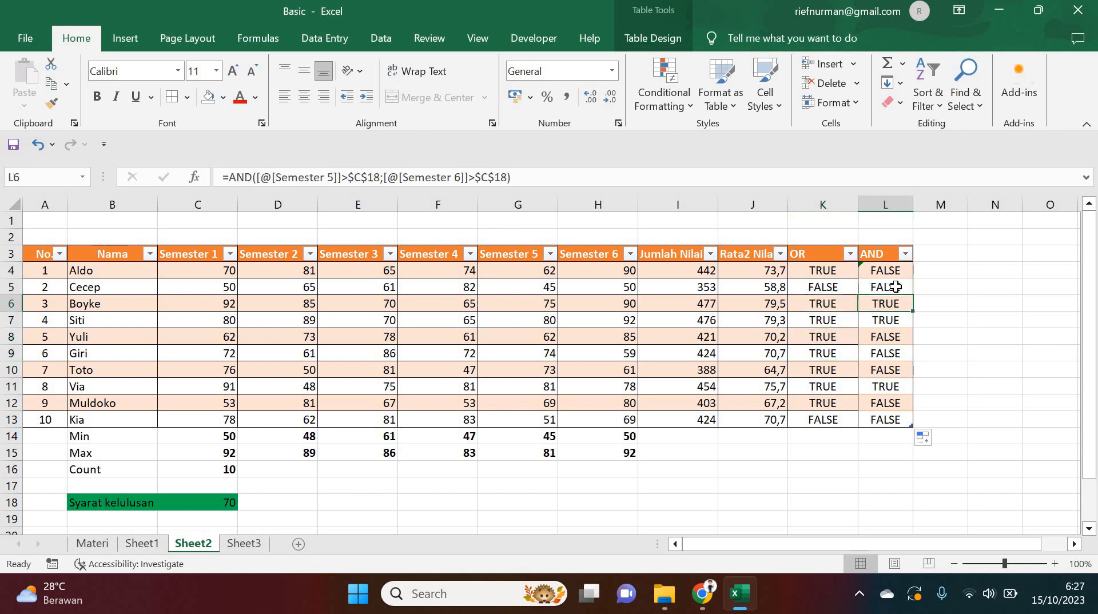
pyautogui.press('Right')
pyautogui.press('Up')
pyautogui.press('Up')
pyautogui.press('Up')
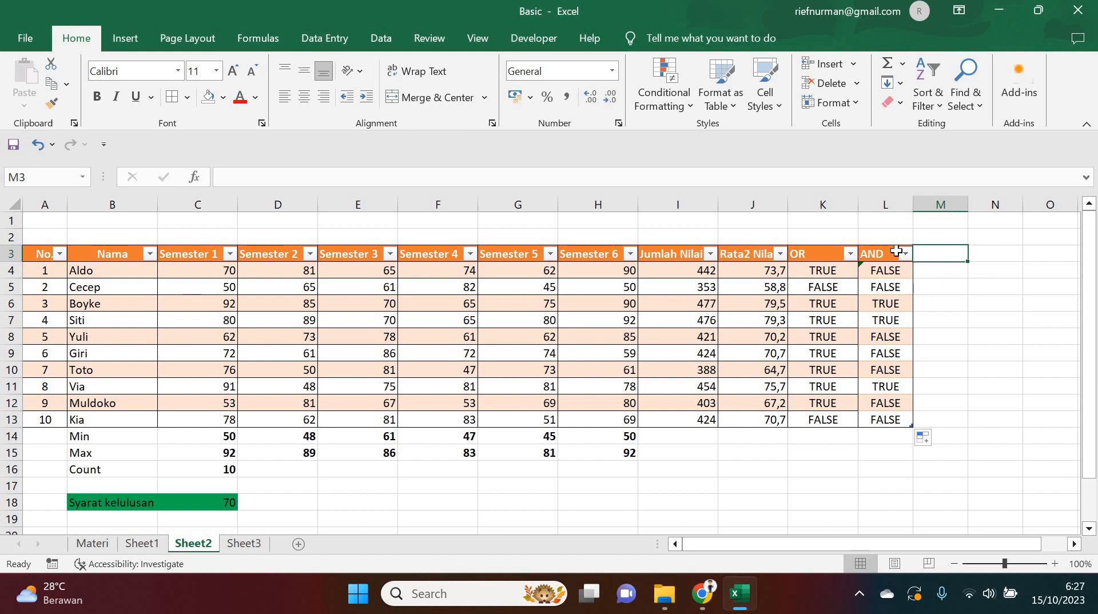
pyautogui.write('IF AND')
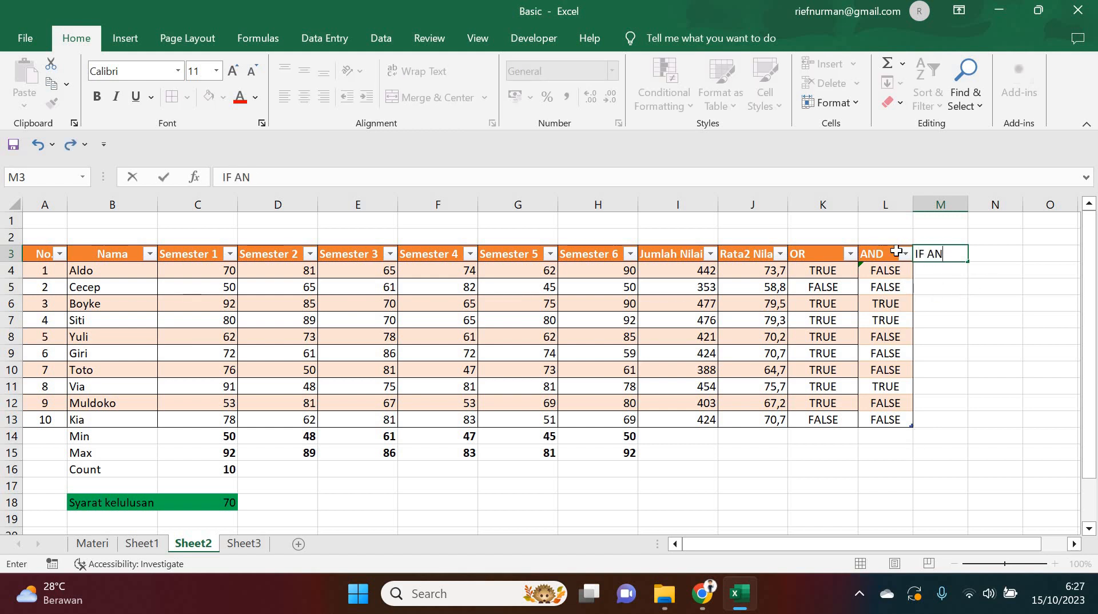
pyautogui.press('BackSpace')
pyautogui.press('BackSpace')
pyautogui.press('BackSpace')
pyautogui.press('BackSpace')
pyautogui.press('BackSpace')
pyautogui.press('BackSpace')
pyautogui.click(996, 384)
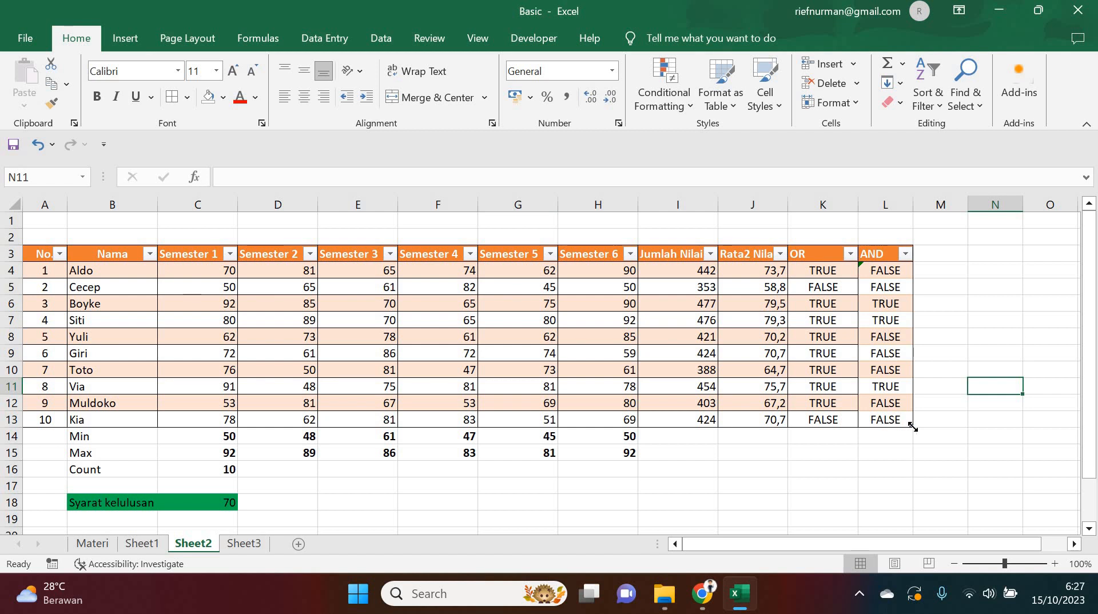
# Extend the table by one column to column M and set its header in M3 to IF AND
pyautogui.moveTo(909, 426); pyautogui.dragTo(975, 424)
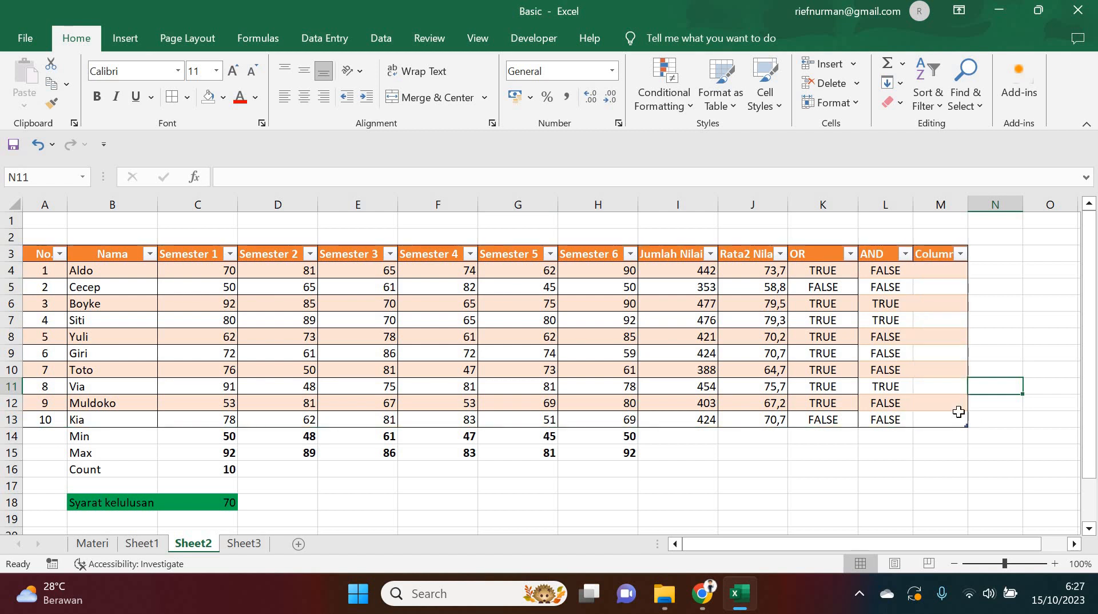
pyautogui.click(941, 255)
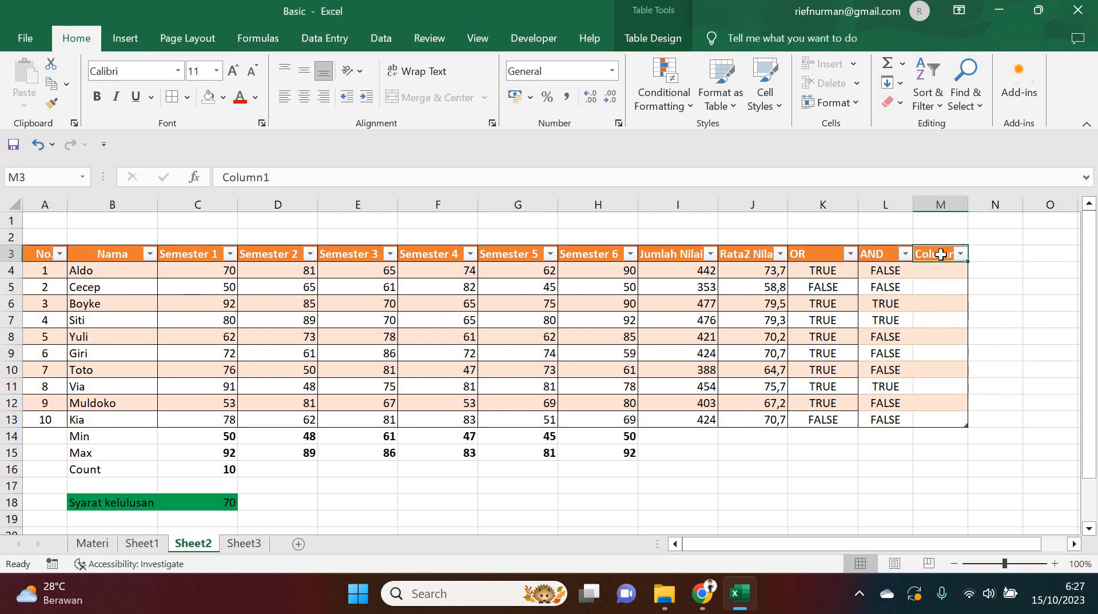
pyautogui.write('IF AND')
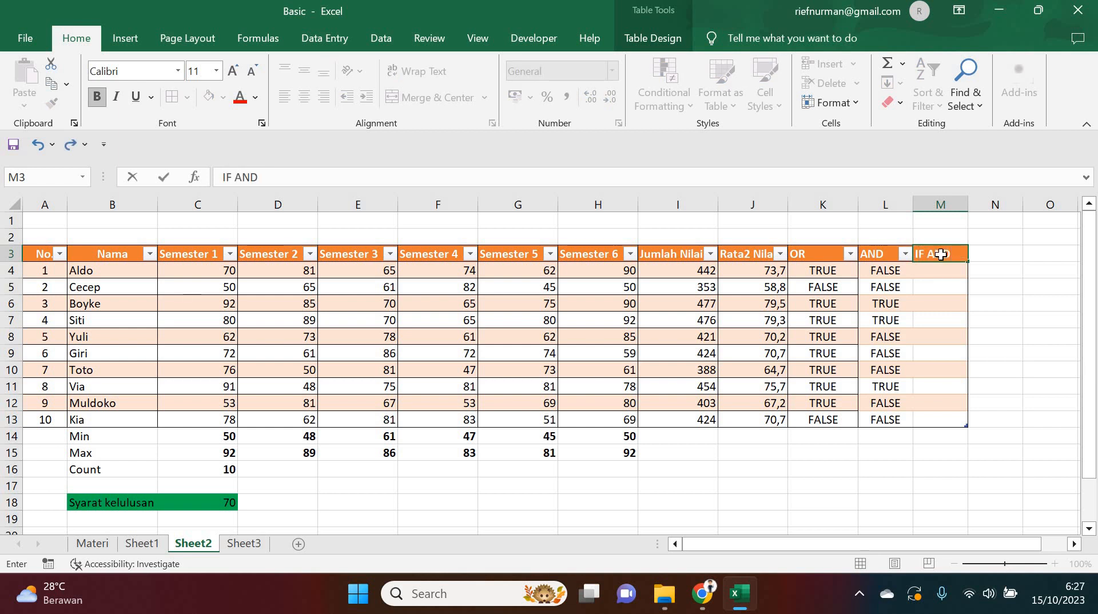
pyautogui.press('Return')
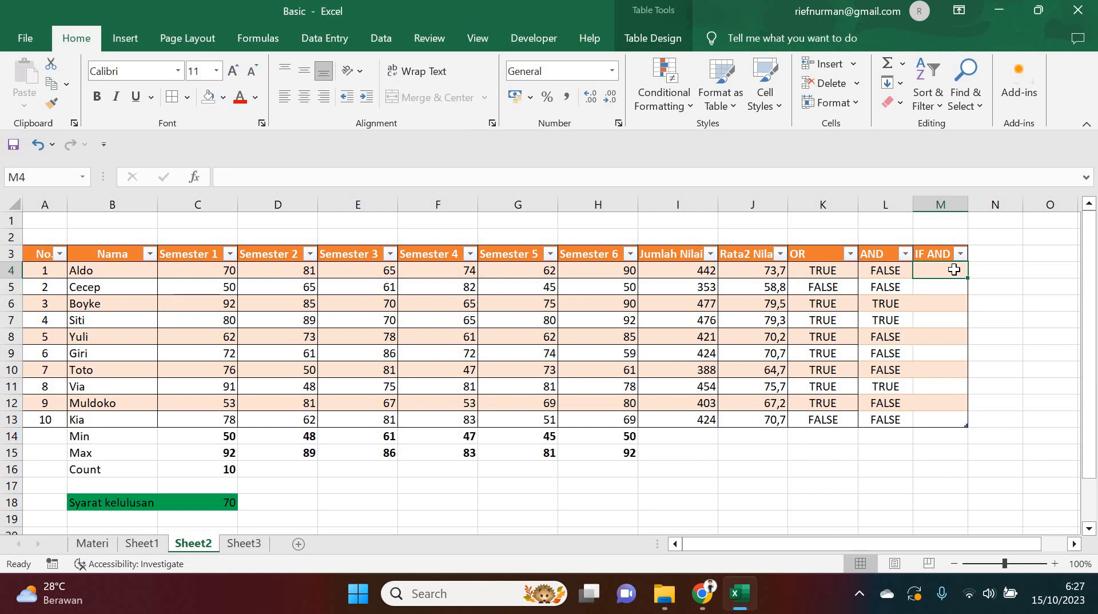
# Begin an IF formula in M4 with the condition AND([@[Semester 5]]>C18;[@[Semester 6]]>C18)
pyautogui.write('=')
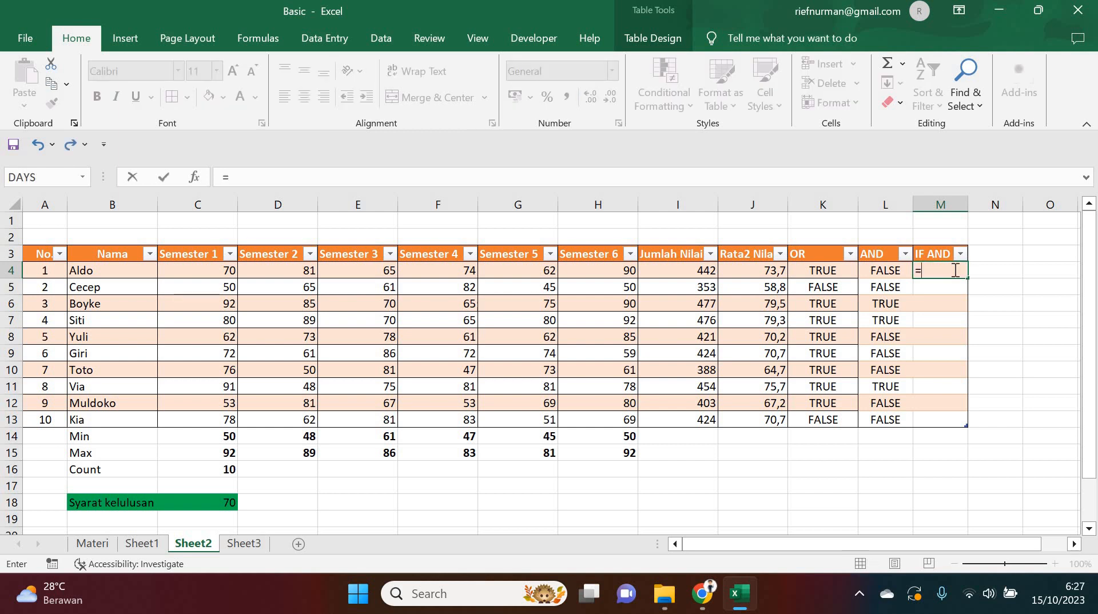
pyautogui.write('if')
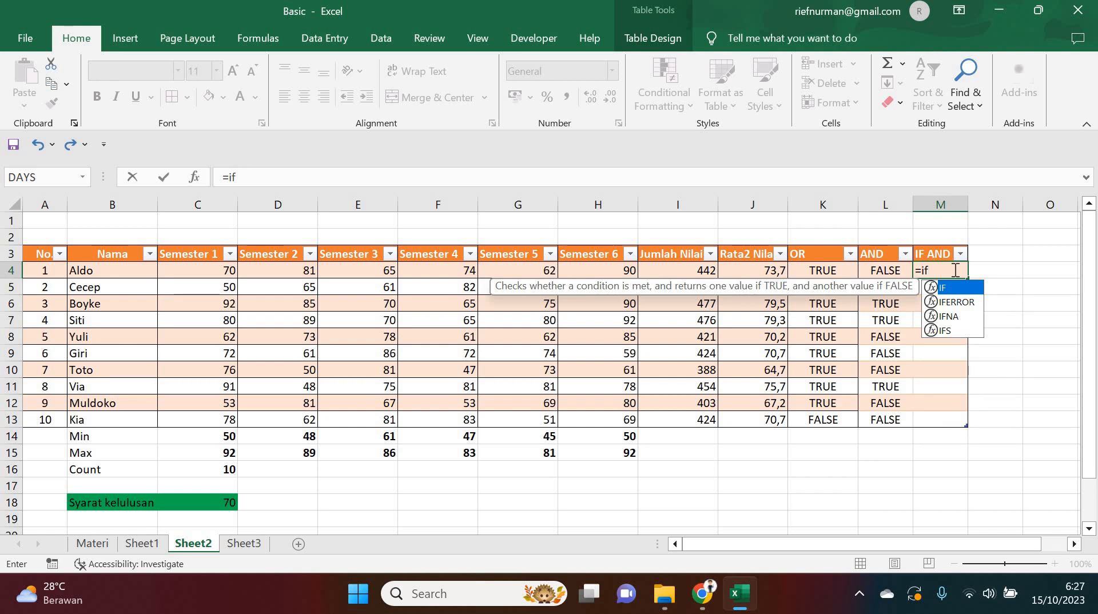
pyautogui.write('(')
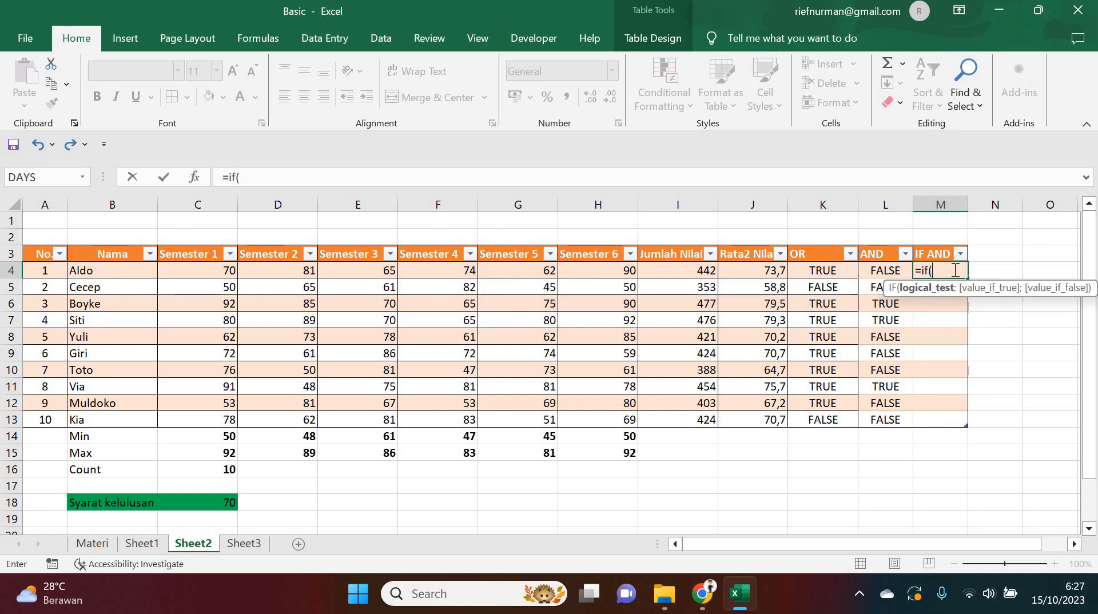
pyautogui.write('AND')
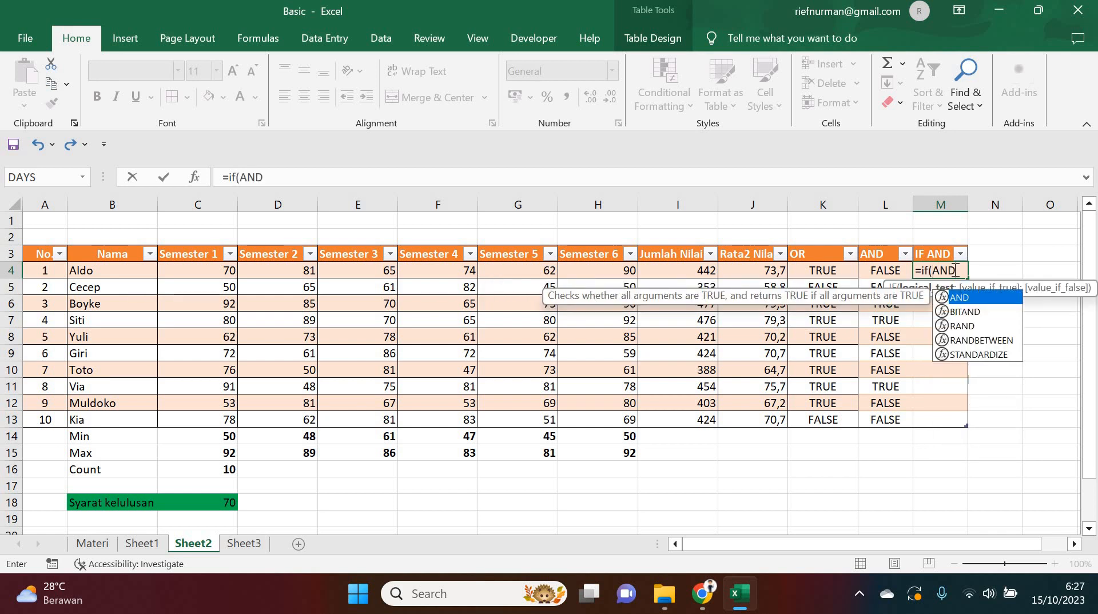
pyautogui.write('(')
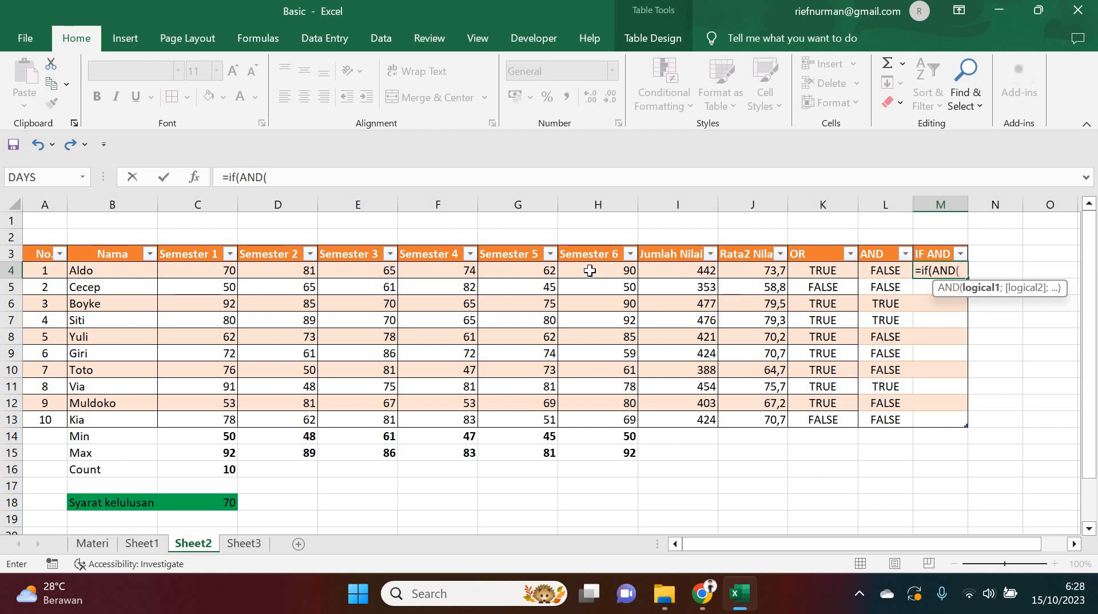
pyautogui.click(528, 272)
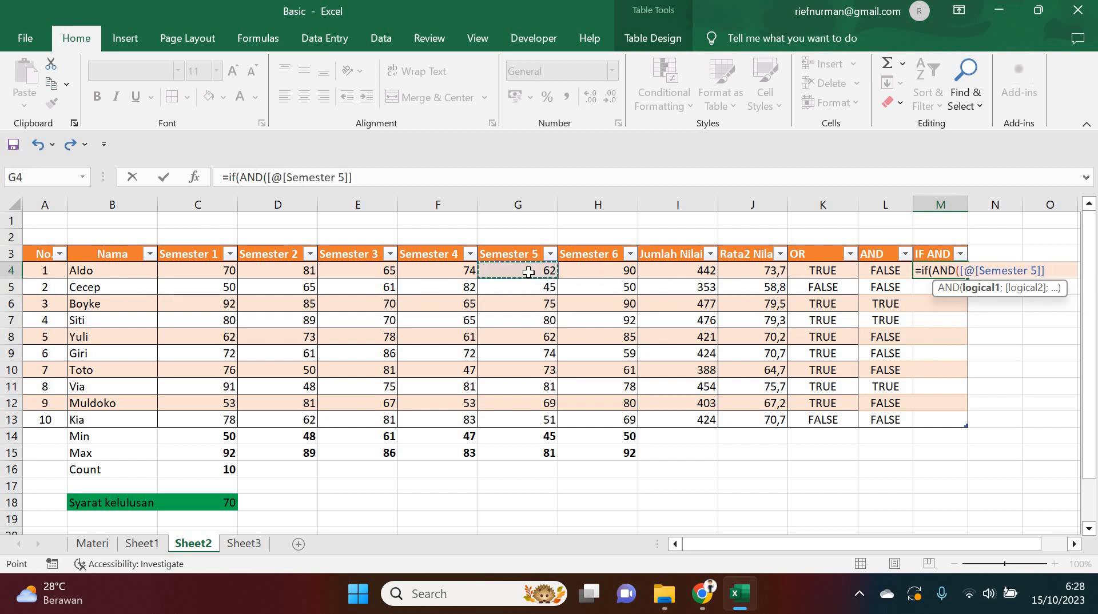
pyautogui.write('>')
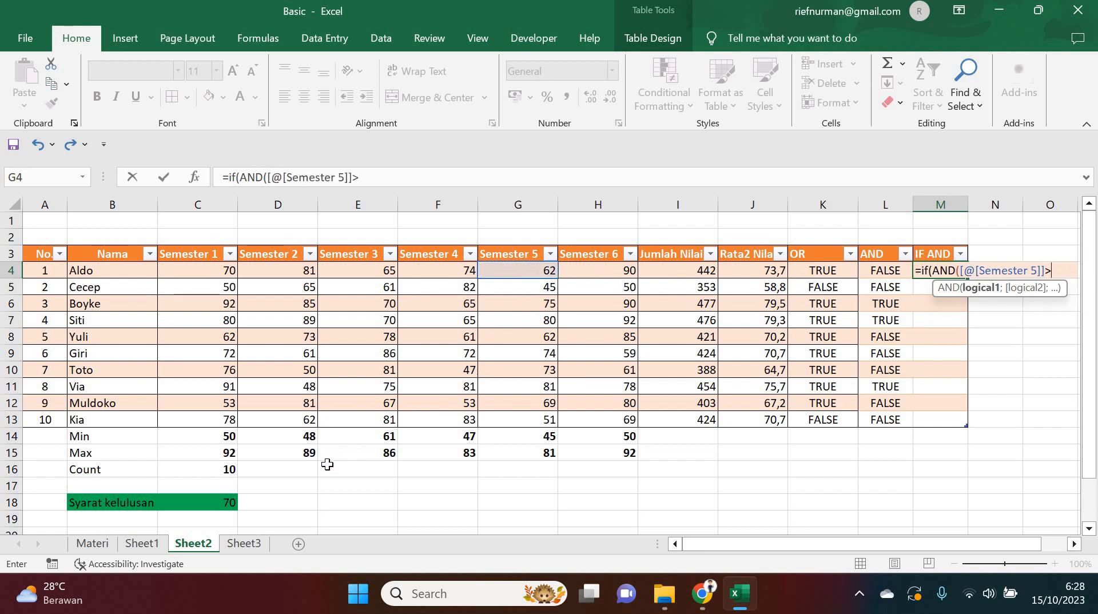
pyautogui.click(199, 504)
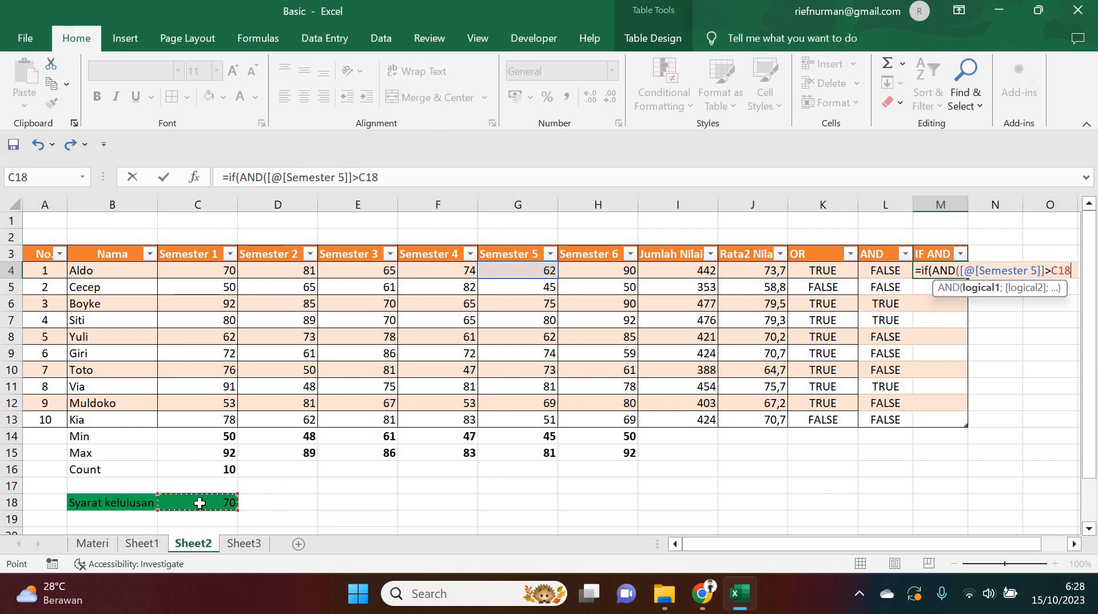
pyautogui.write(';')
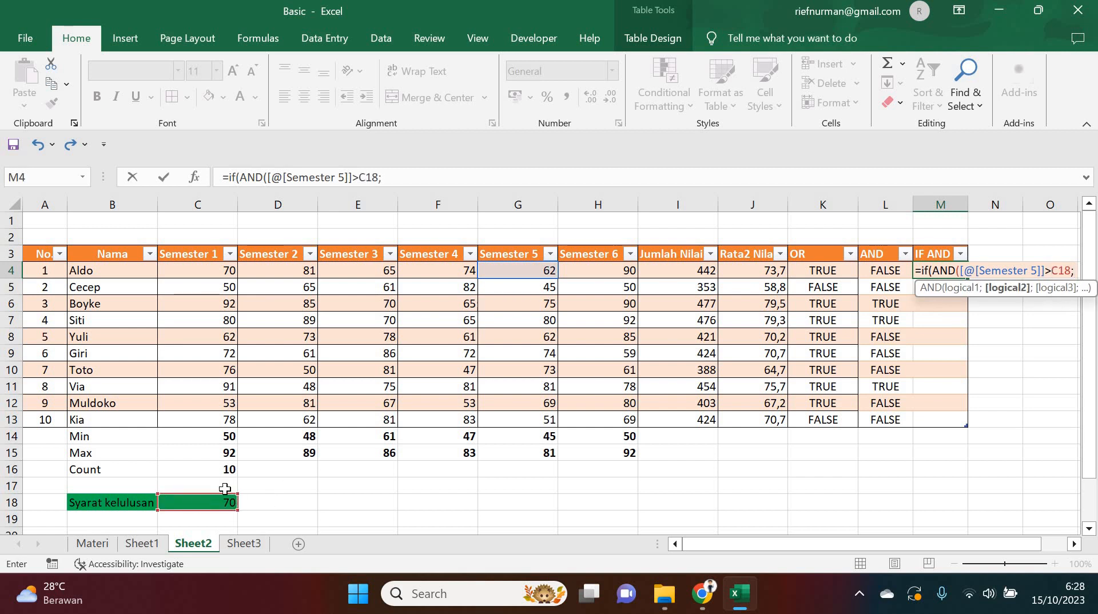
pyautogui.click(575, 270)
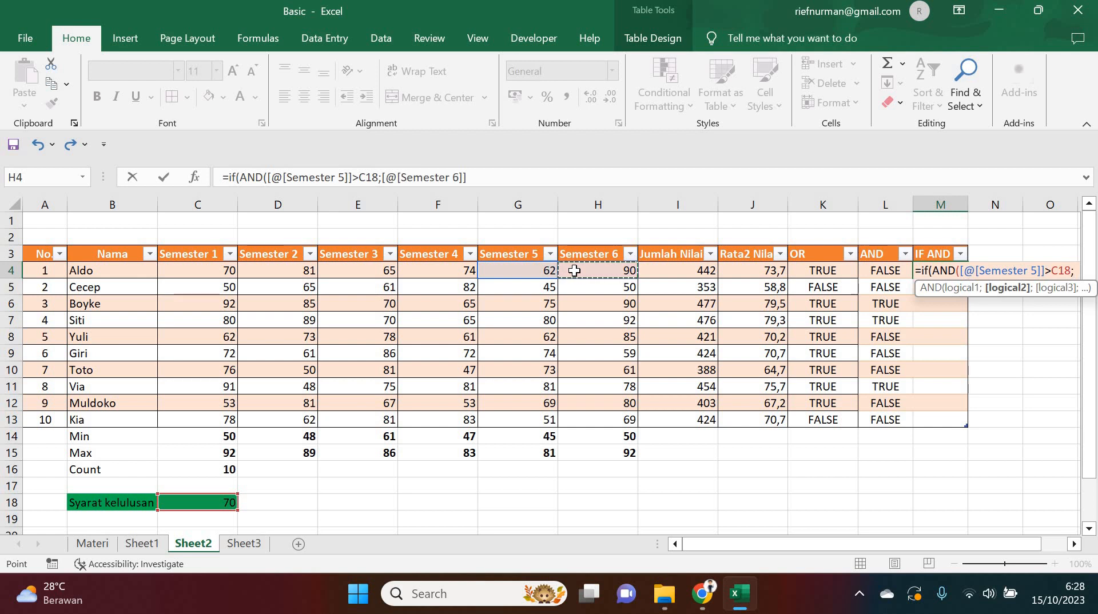
pyautogui.write('>')
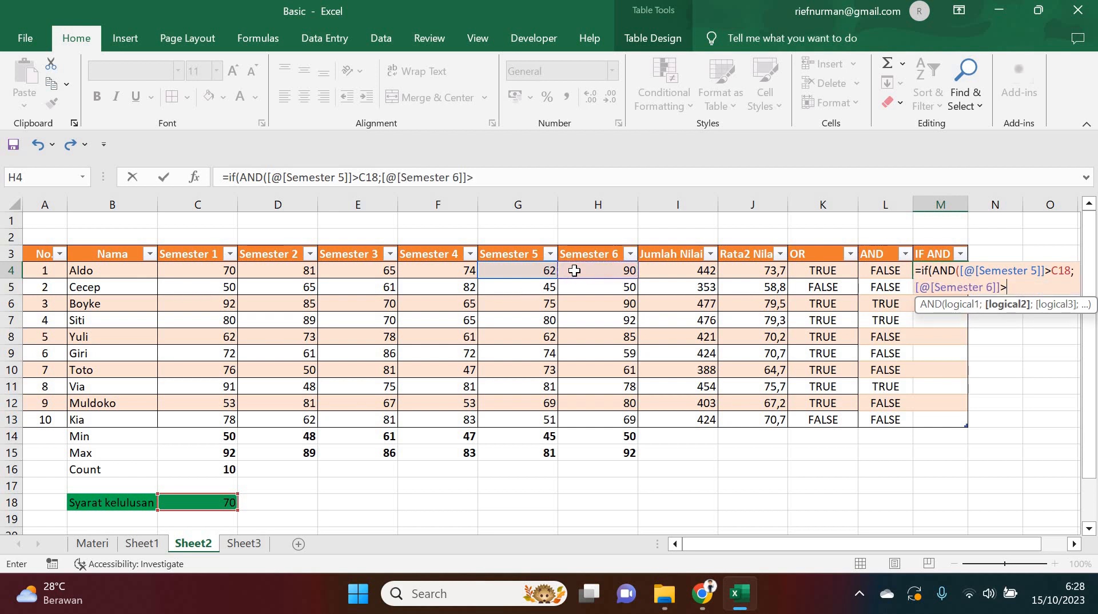
pyautogui.click(199, 503)
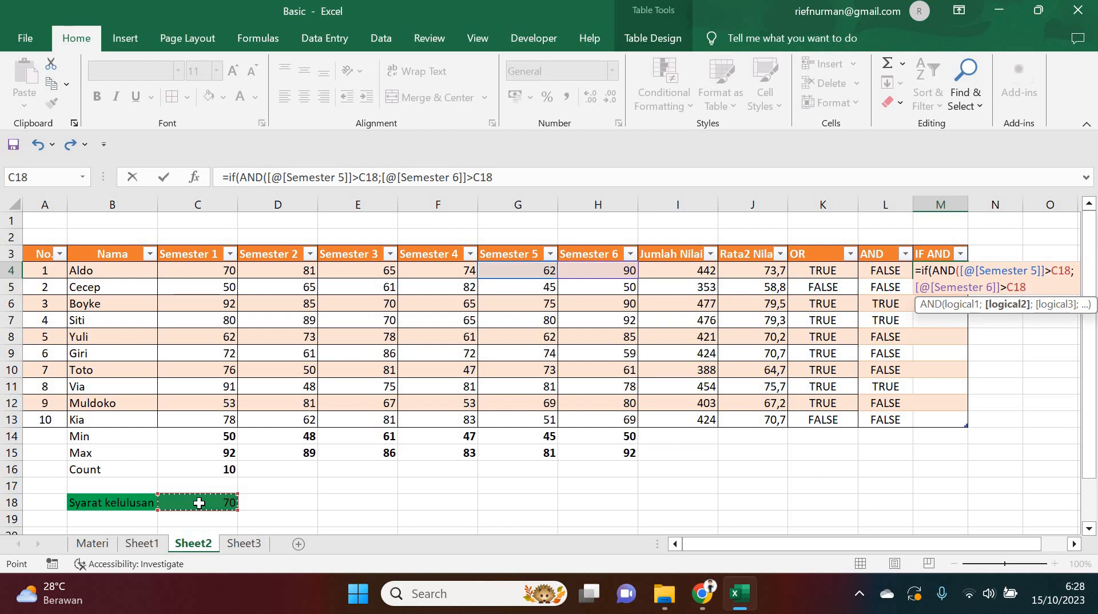
pyautogui.write(')')
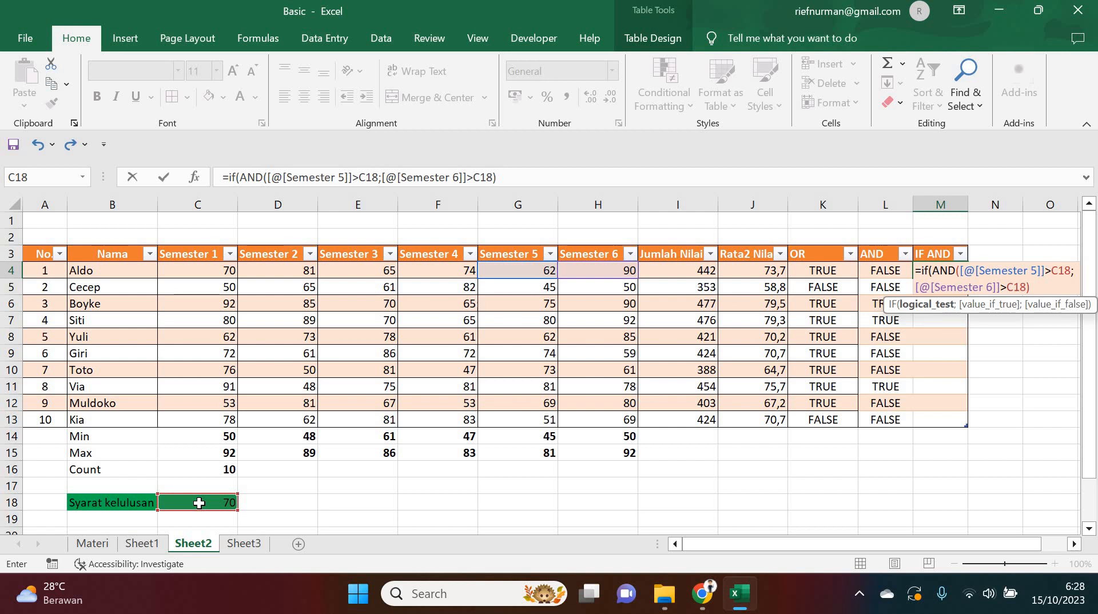
# Complete the M4 formula with "Lulus" as the true result and "Gagal" as the false result, both in quotation marks
pyautogui.write(';')
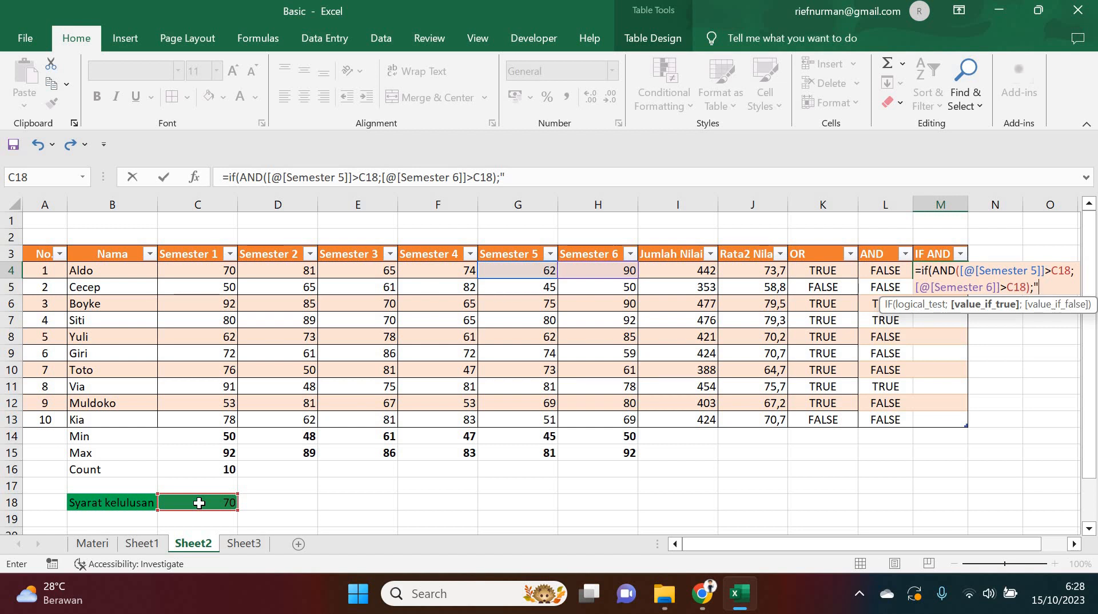
pyautogui.write('Lulus";')
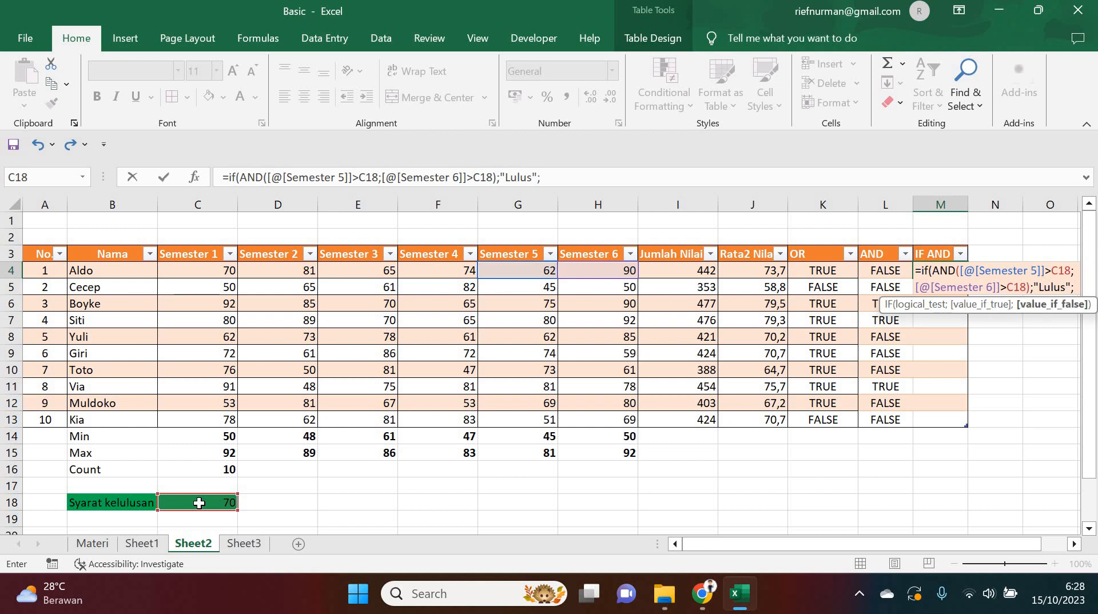
pyautogui.write('"Gagal')
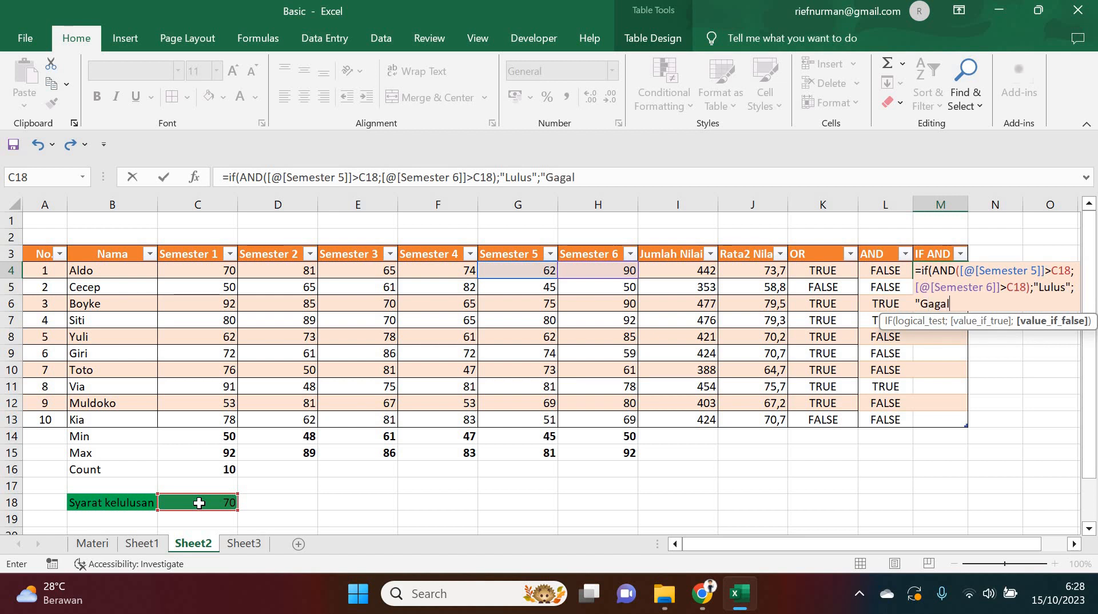
pyautogui.write(')')
pyautogui.press('Return')
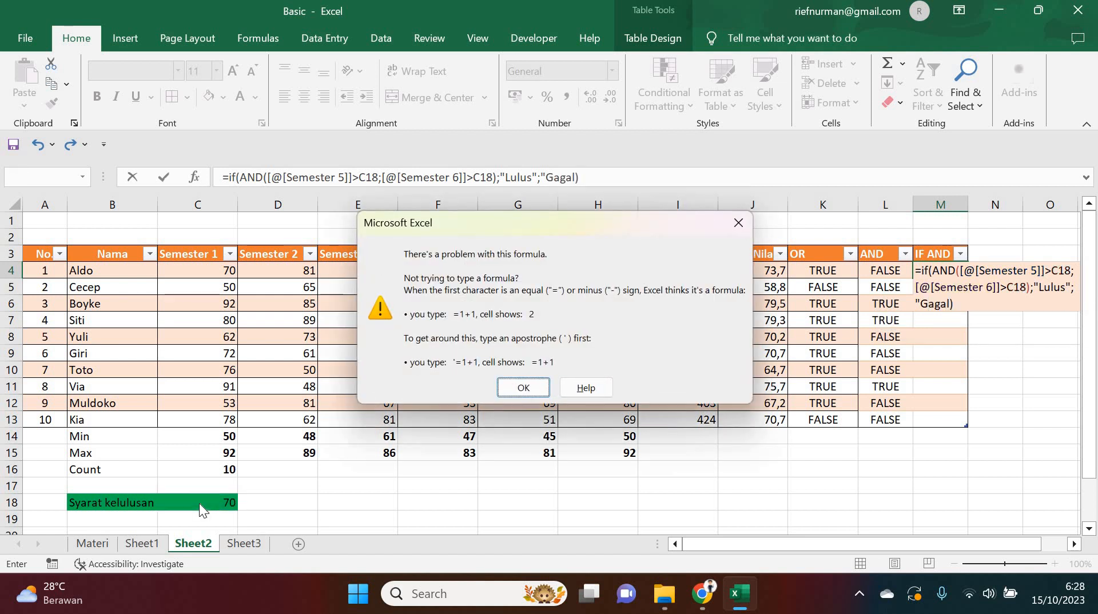
pyautogui.press('Return')
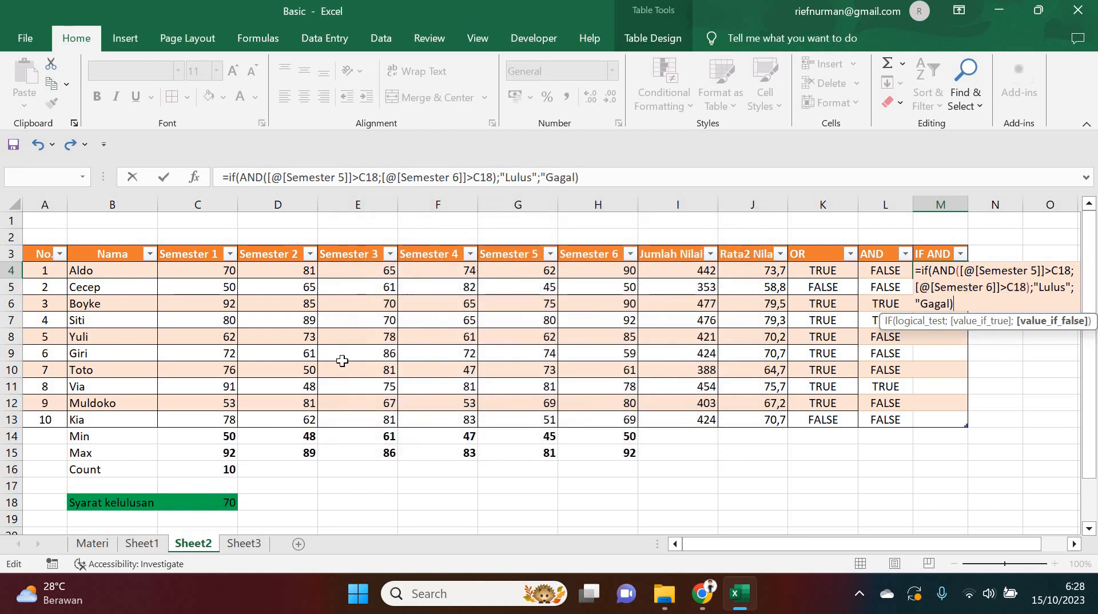
pyautogui.click(575, 177)
pyautogui.write('"')
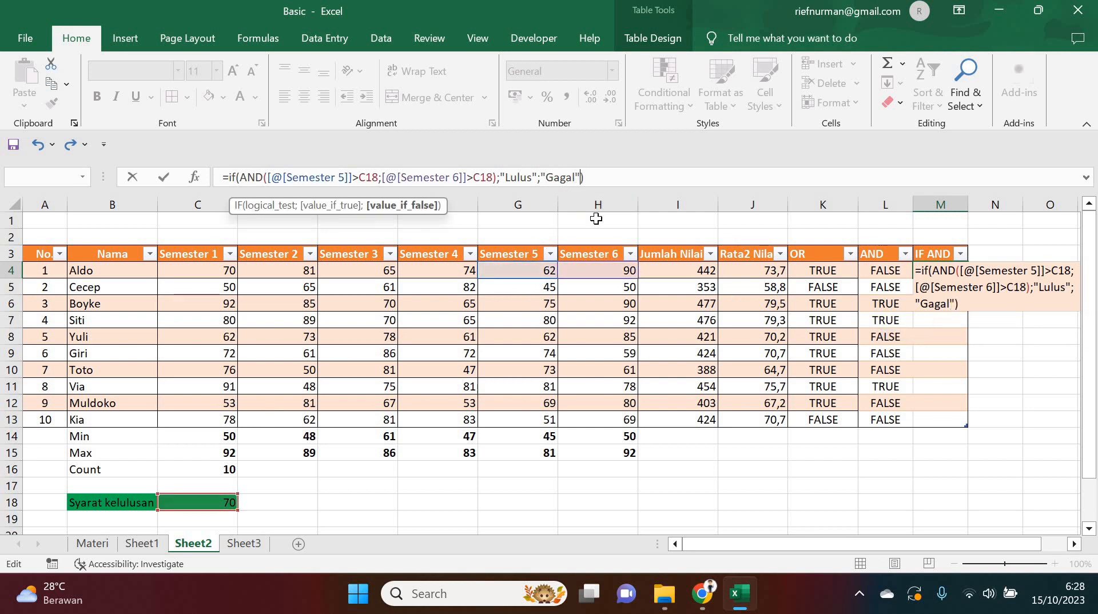
pyautogui.press('Return')
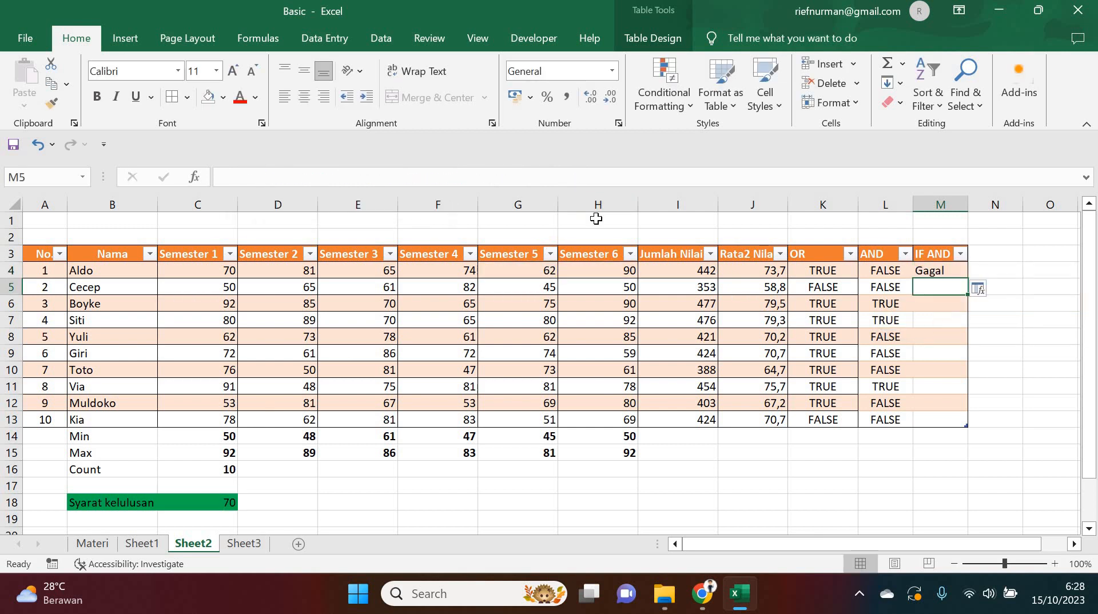
# Fill the IF AND formula from M4 down to M13
pyautogui.click(927, 267)
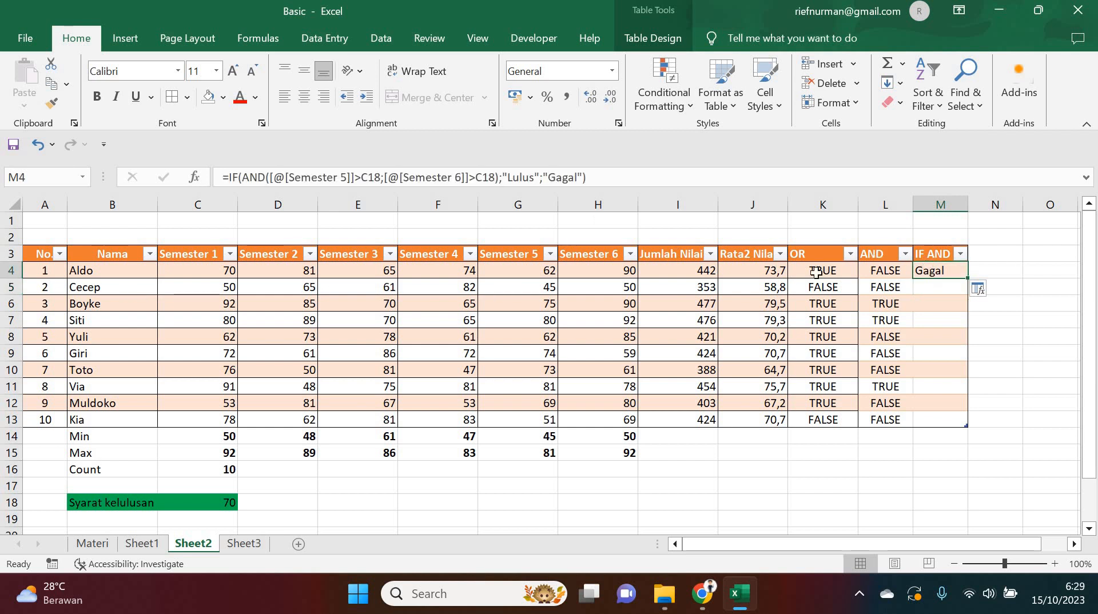
pyautogui.click(584, 270)
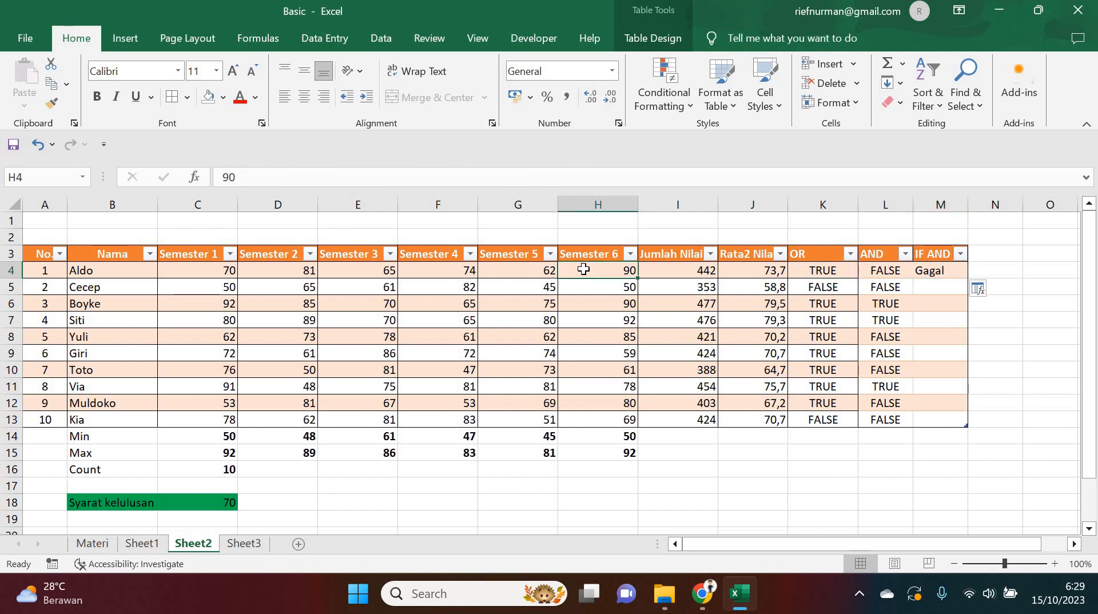
pyautogui.click(937, 270)
pyautogui.moveTo(972, 278); pyautogui.dragTo(970, 424)
# Make both C18 references absolute in M4, giving =IF(AND([@[Semester 5]]>$C$18;[@[Semester 6]]>$C$18);"Lulus";"Gagal")
pyautogui.click(937, 272)
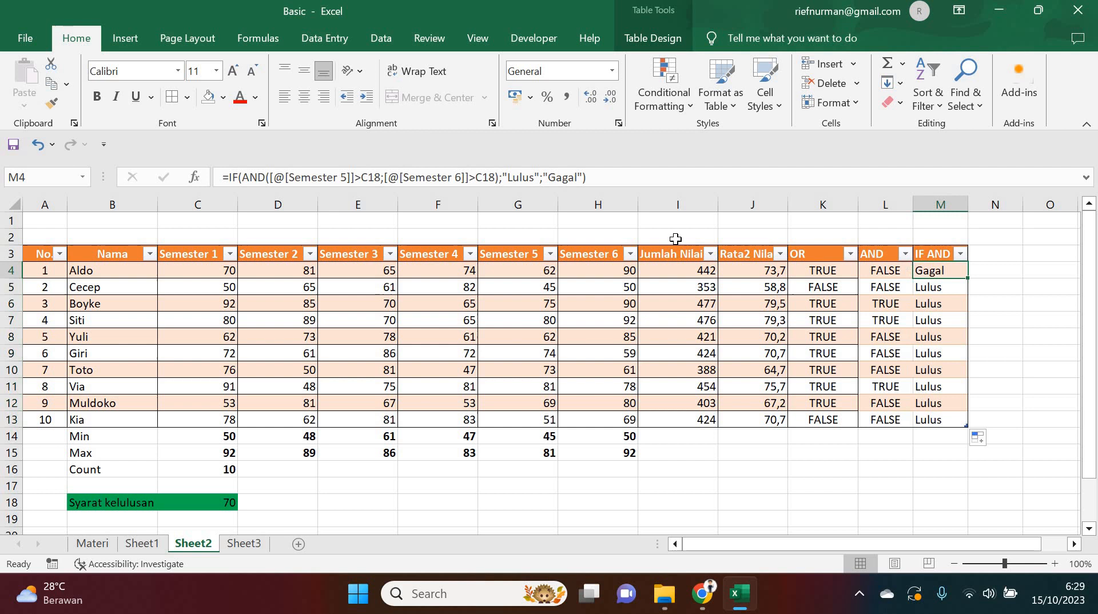
pyautogui.click(477, 178)
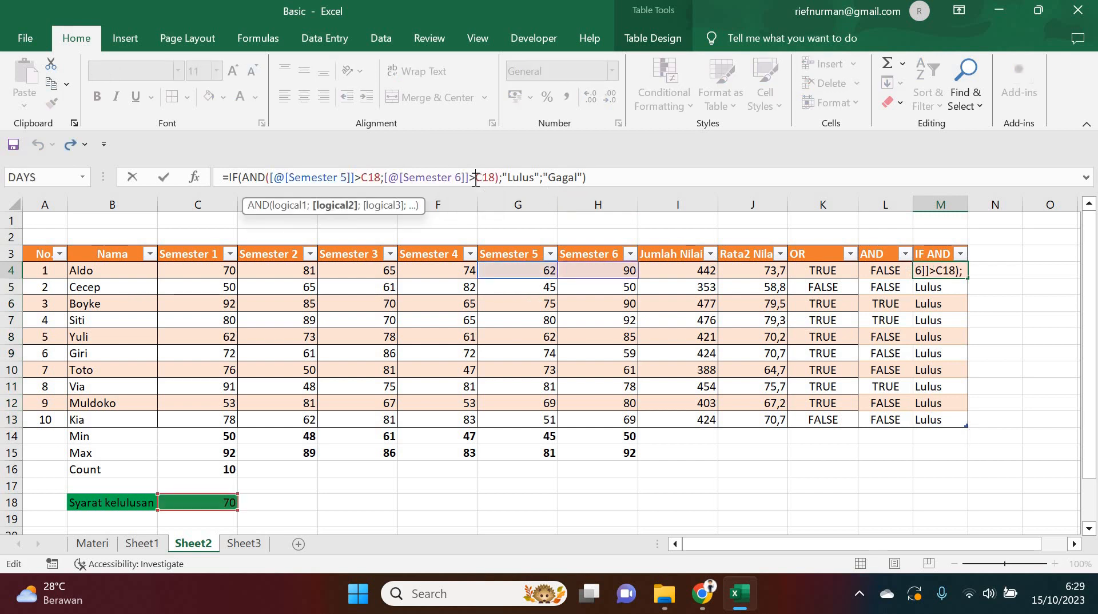
pyautogui.doubleClick(483, 178)
pyautogui.press('F4')
pyautogui.click(363, 178)
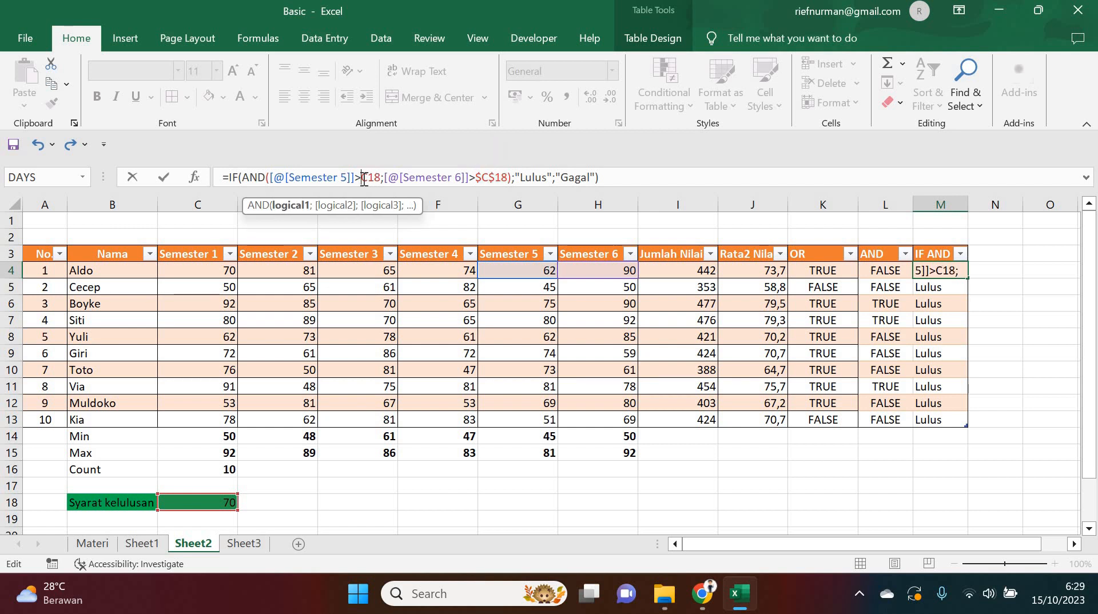
pyautogui.doubleClick(366, 178)
pyautogui.press('F4')
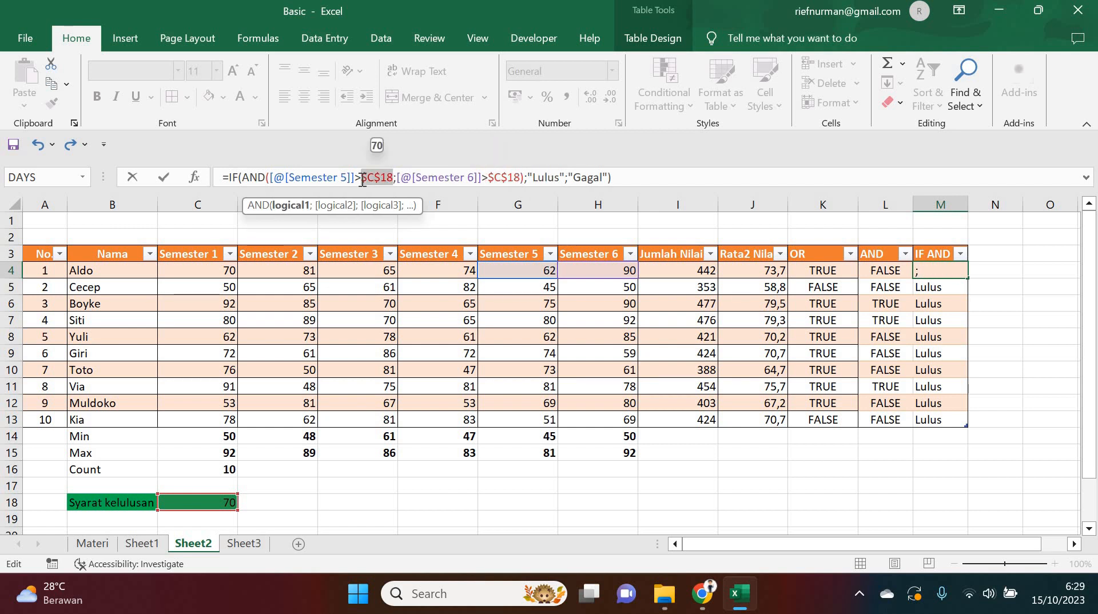
pyautogui.press('Return')
# Refill the IF AND formula from M4 down to M13 and compare the filled cells with the AND formula in L4
pyautogui.click(950, 273)
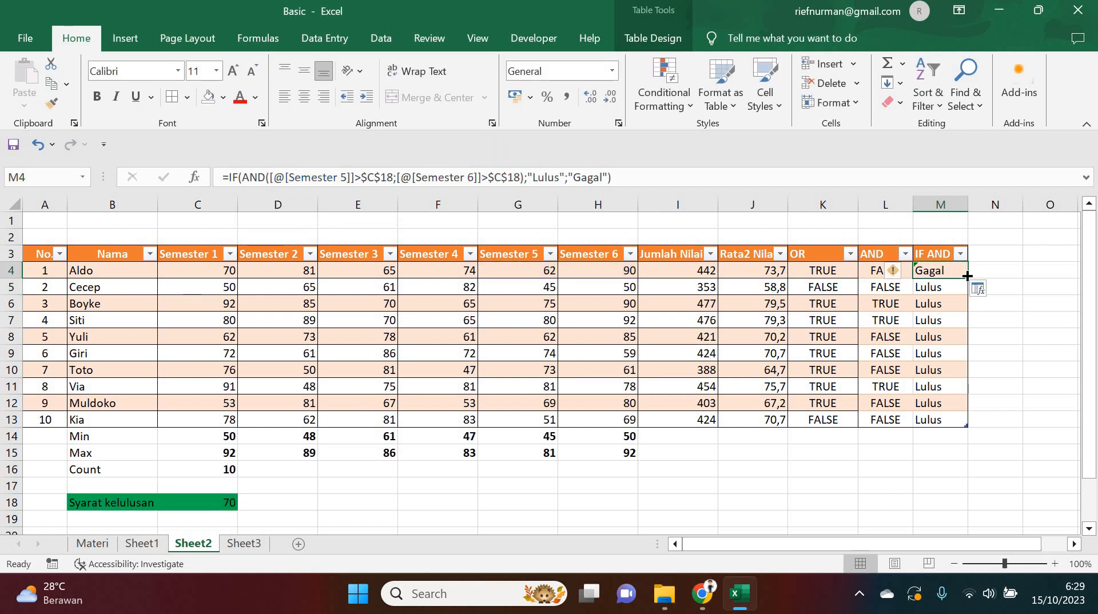
pyautogui.doubleClick(968, 276)
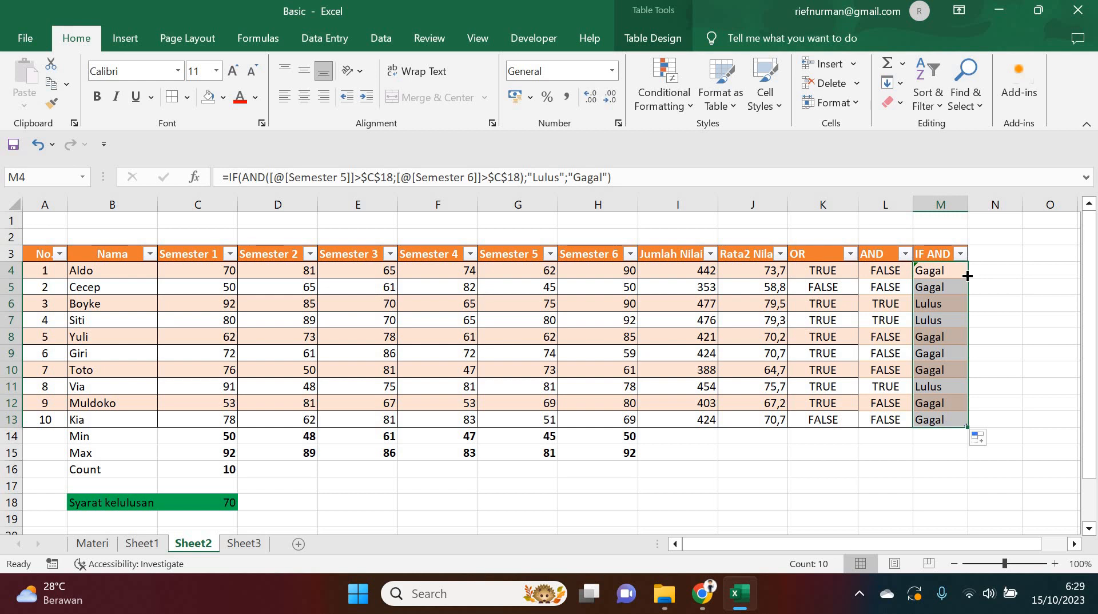
pyautogui.click(954, 286)
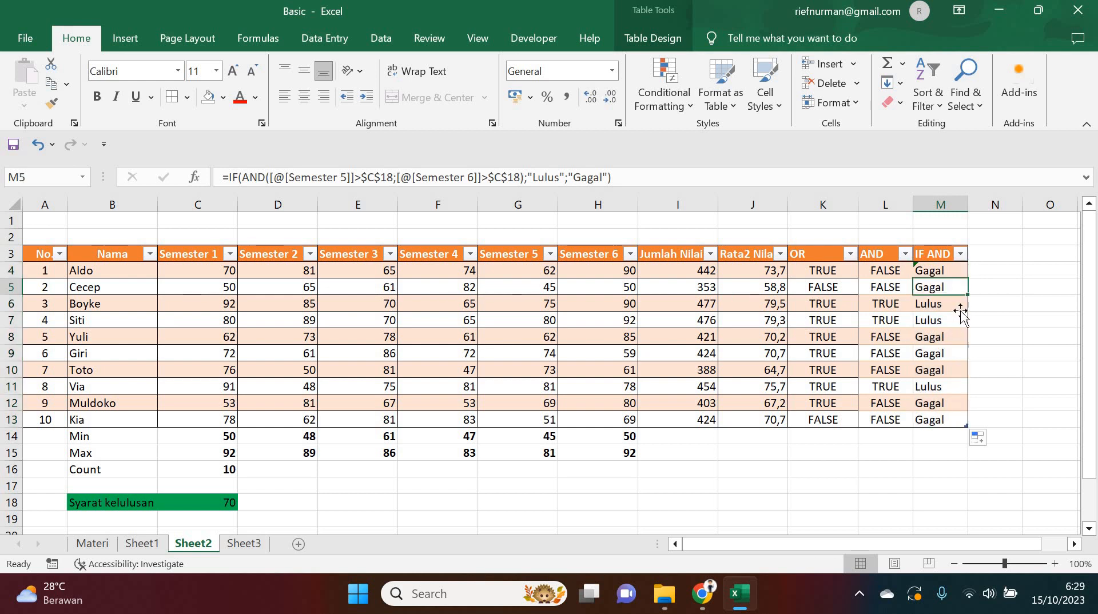
pyautogui.click(961, 310)
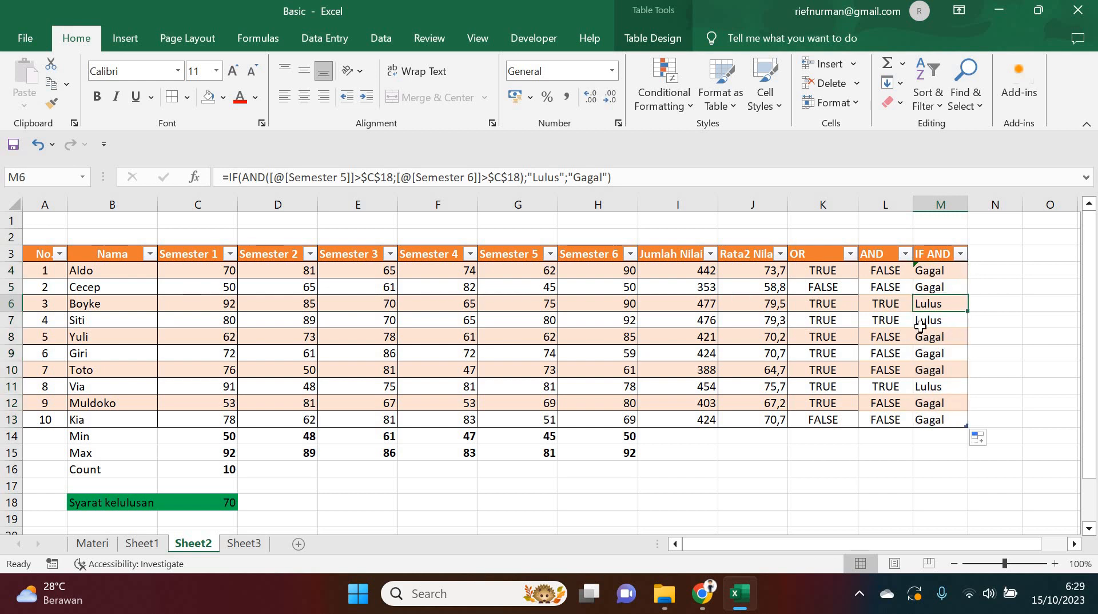
pyautogui.click(884, 272)
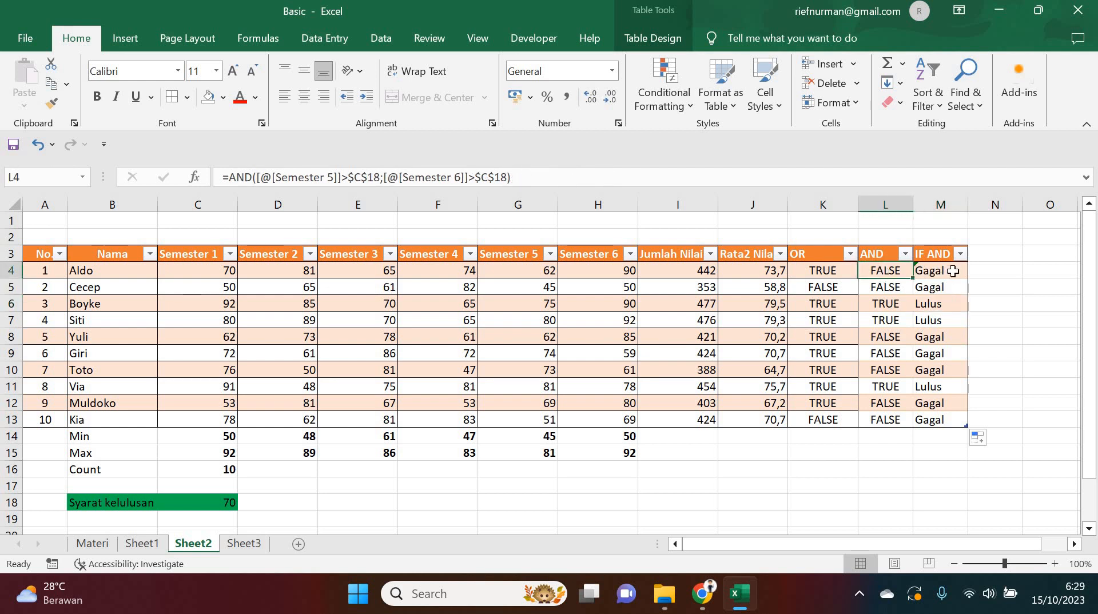
pyautogui.click(952, 271)
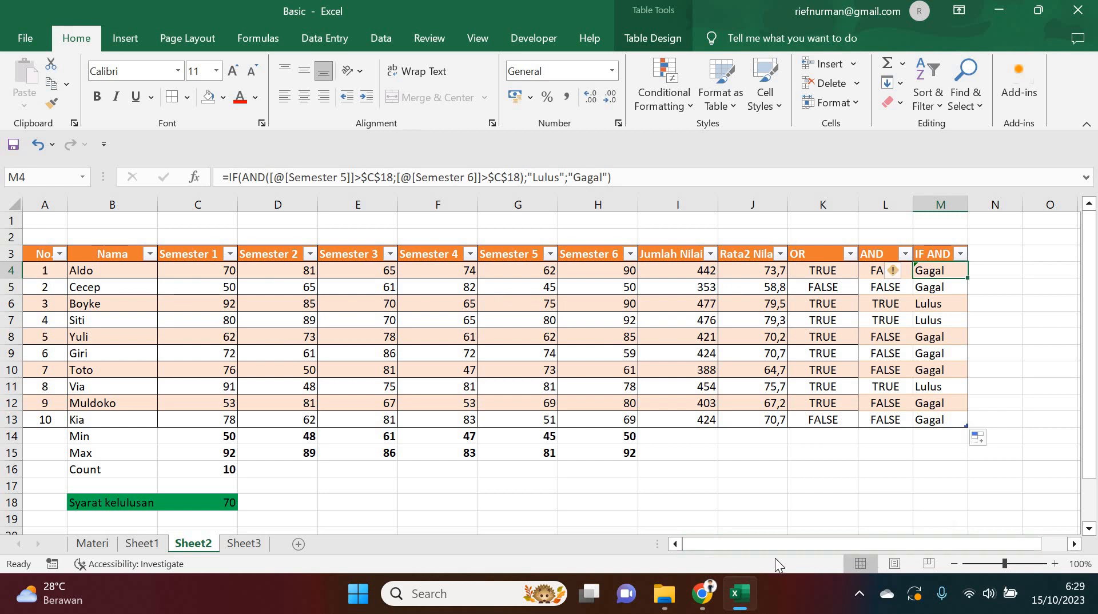
# Look at the Semester 3 filter options, then turn off filtering for the score table
pyautogui.click(390, 254)
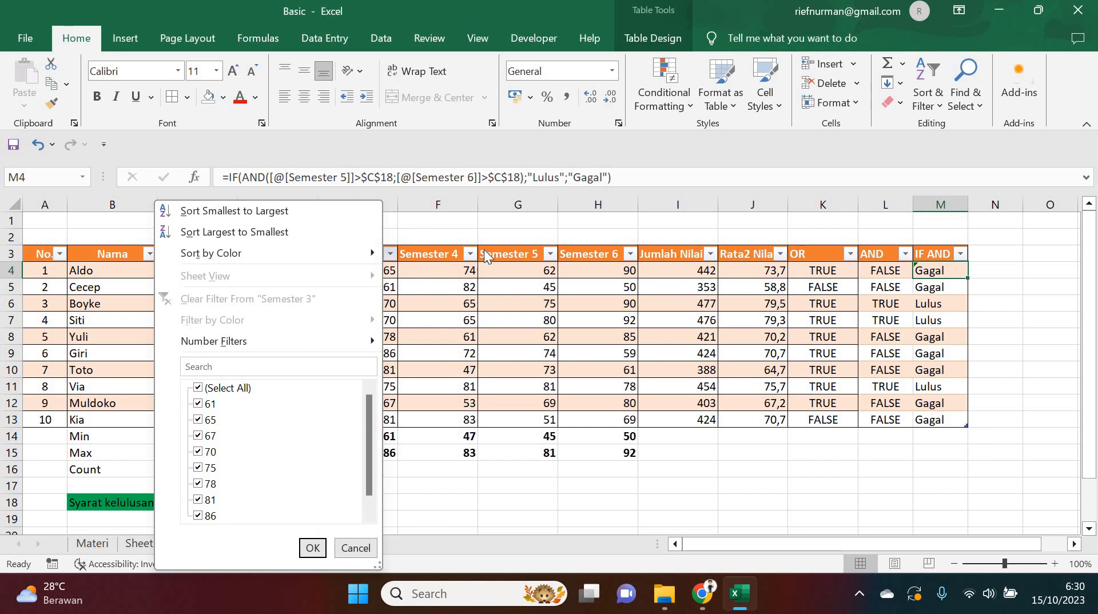
pyautogui.click(478, 262)
pyautogui.click(521, 257)
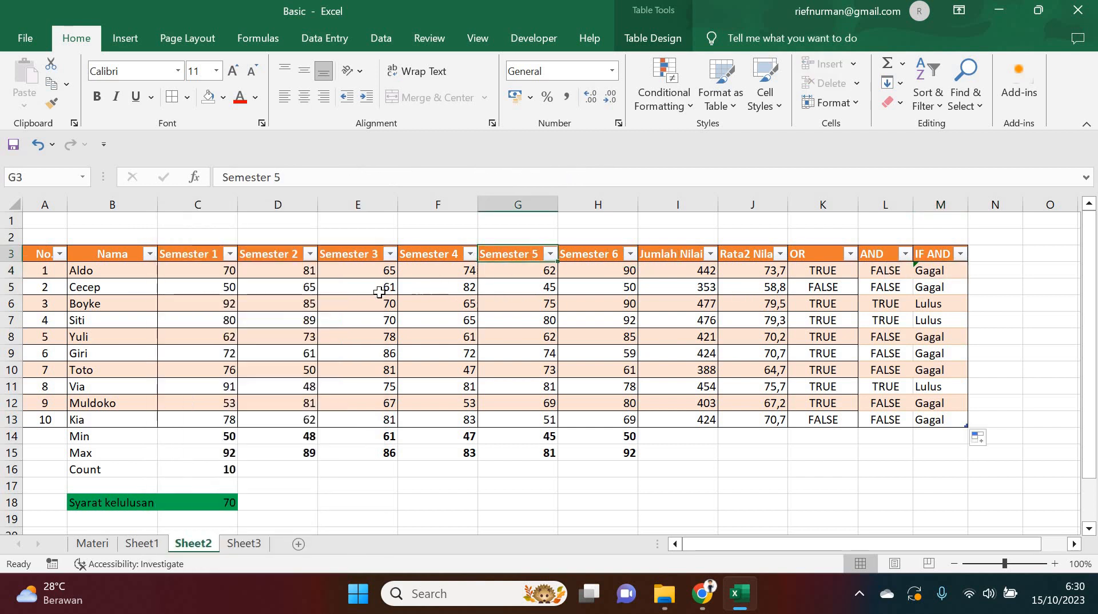
pyautogui.click(936, 104)
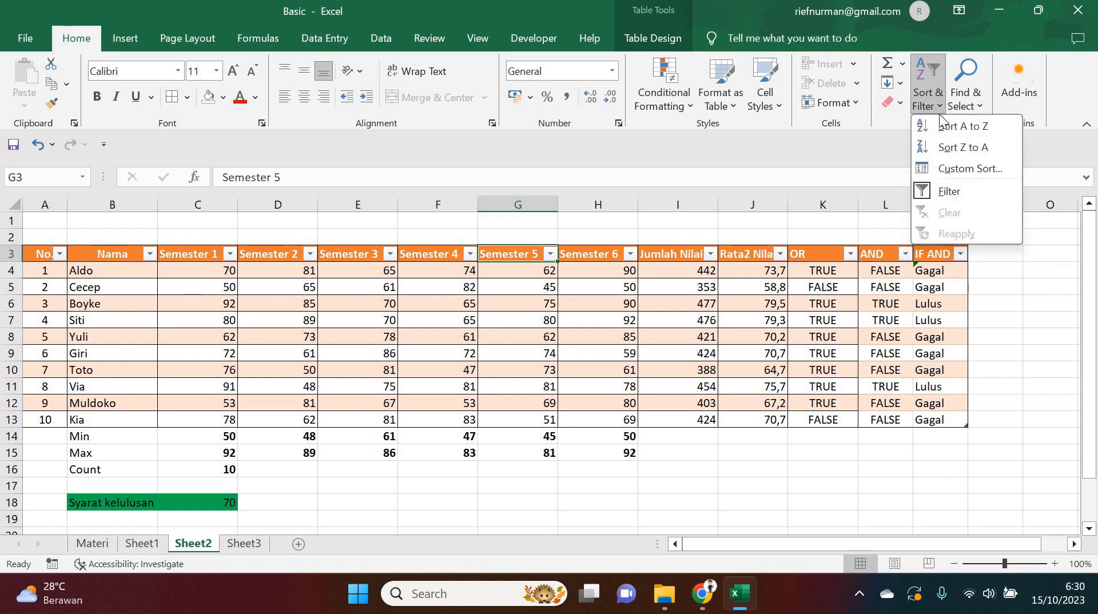
pyautogui.click(948, 190)
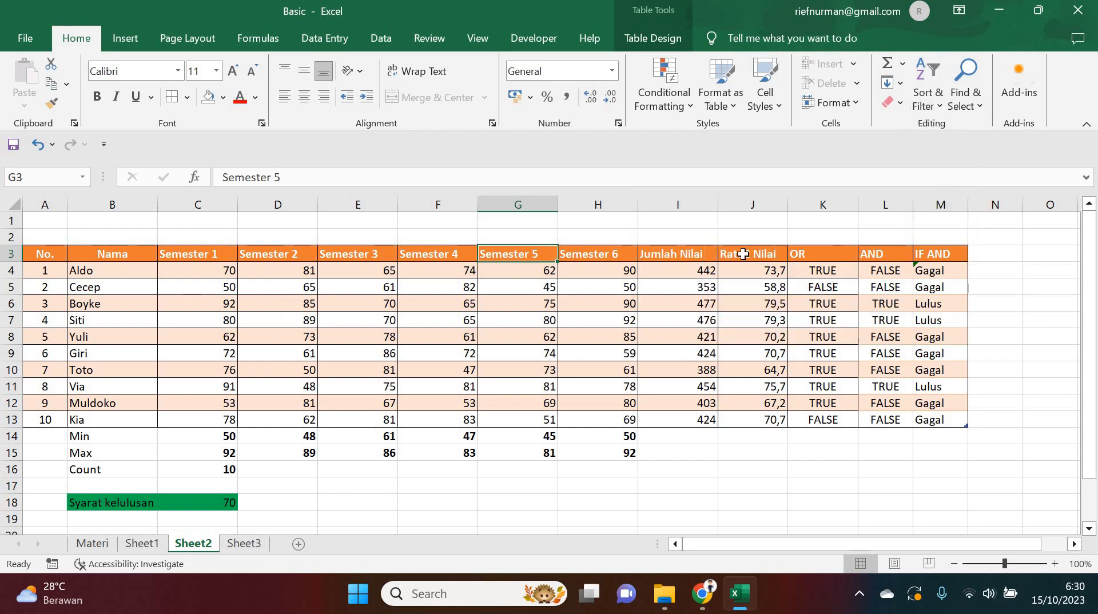
# Turn filtering back on for the score table, starting from its No. header cell
pyautogui.click(743, 254)
pyautogui.click(65, 252)
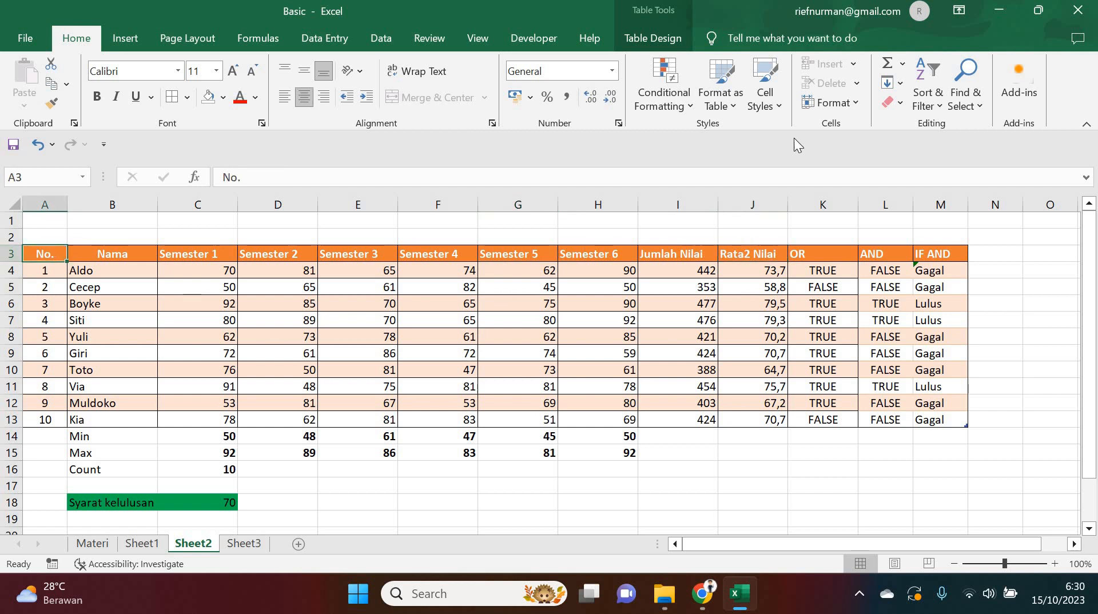
pyautogui.click(941, 101)
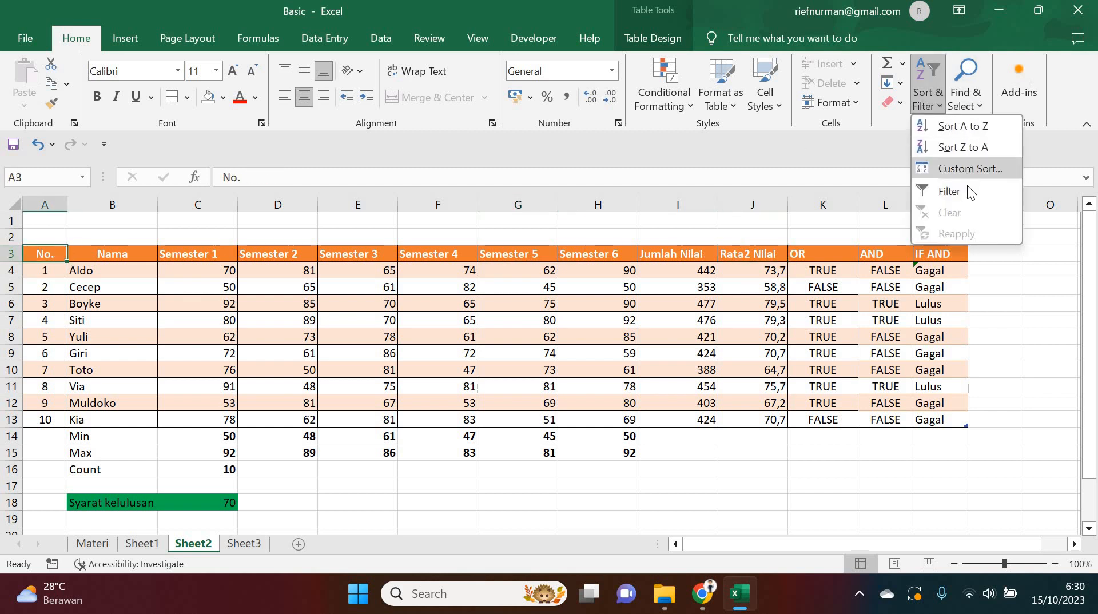
pyautogui.click(950, 191)
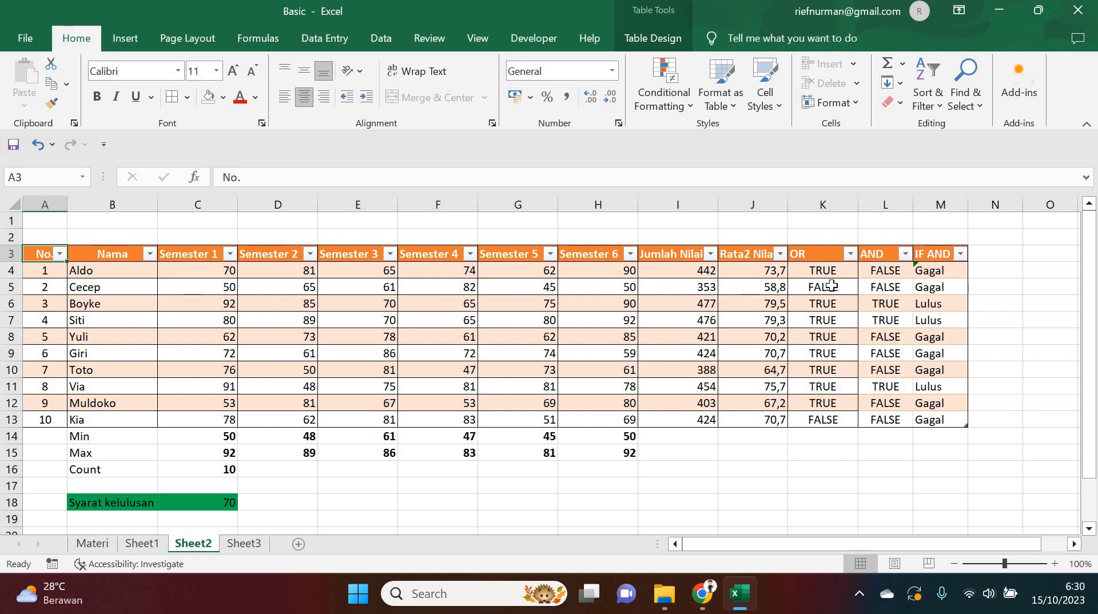
# Filter the IF AND column to show only the Lulus rows
pyautogui.click(963, 254)
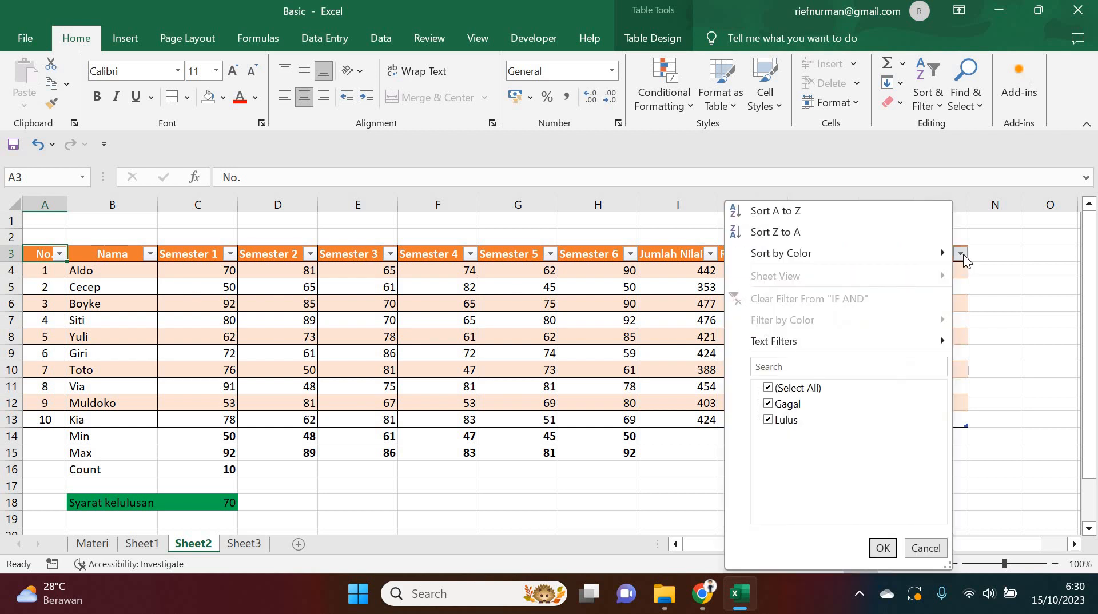
pyautogui.click(775, 389)
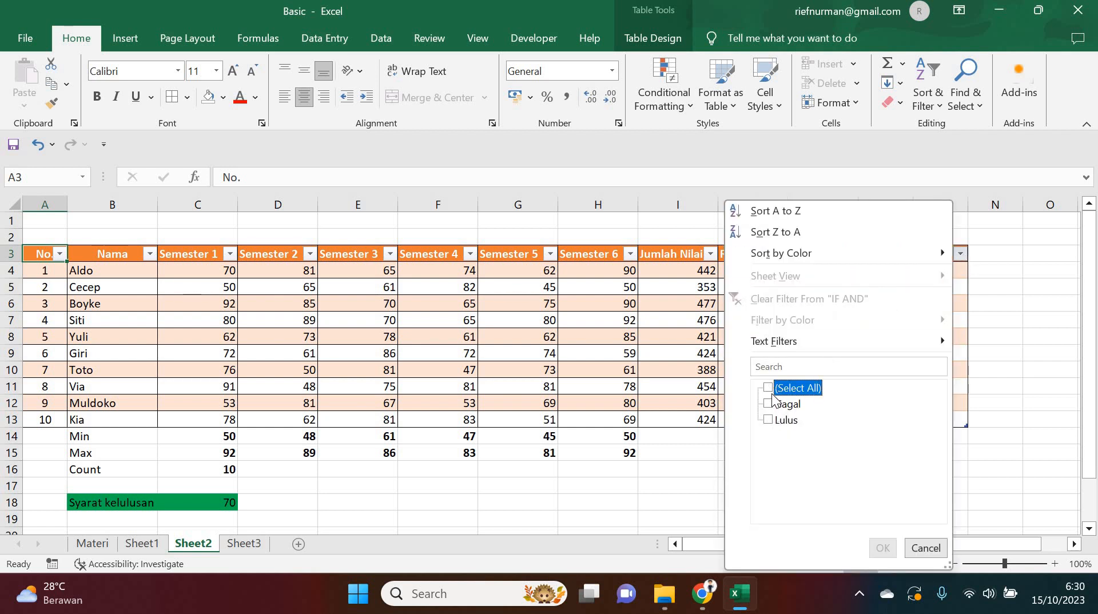
pyautogui.click(768, 421)
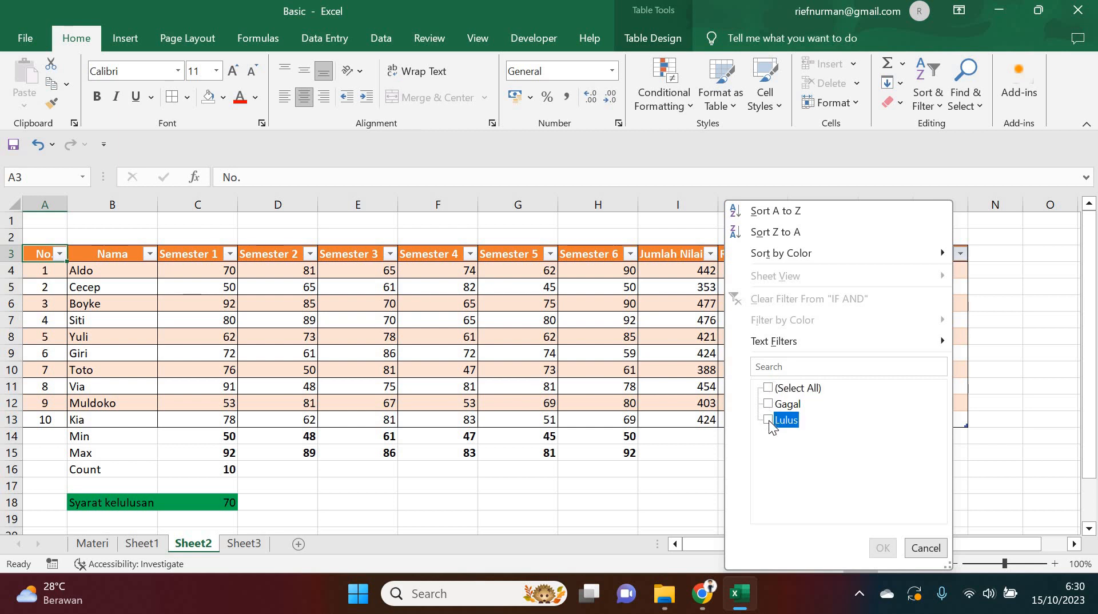
pyautogui.click(769, 420)
pyautogui.click(871, 550)
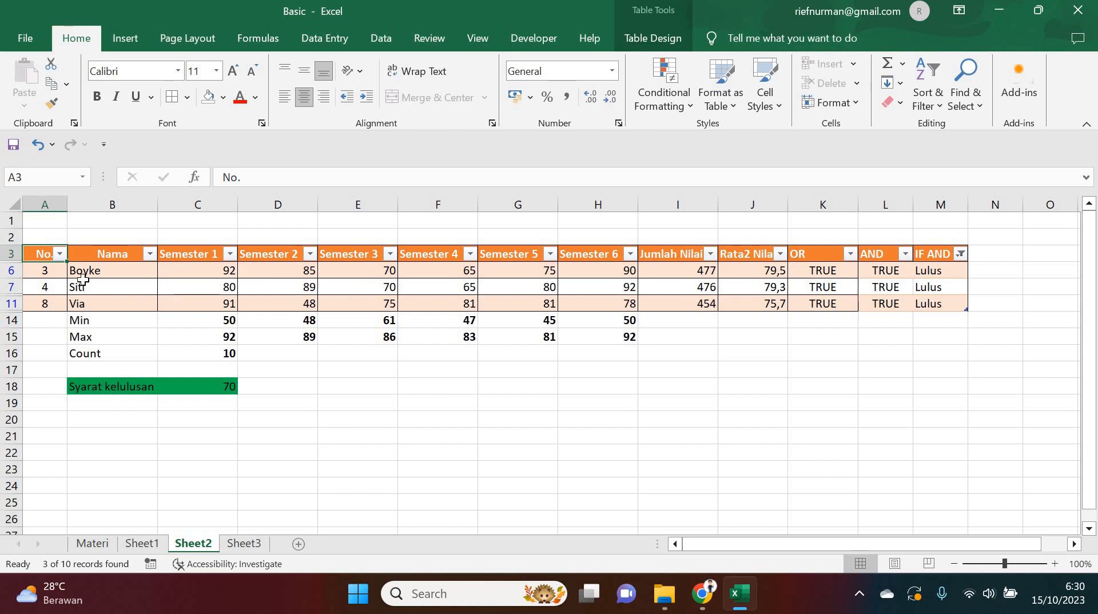
# Change the IF AND column filter to show only the Gagal rows
pyautogui.click(961, 253)
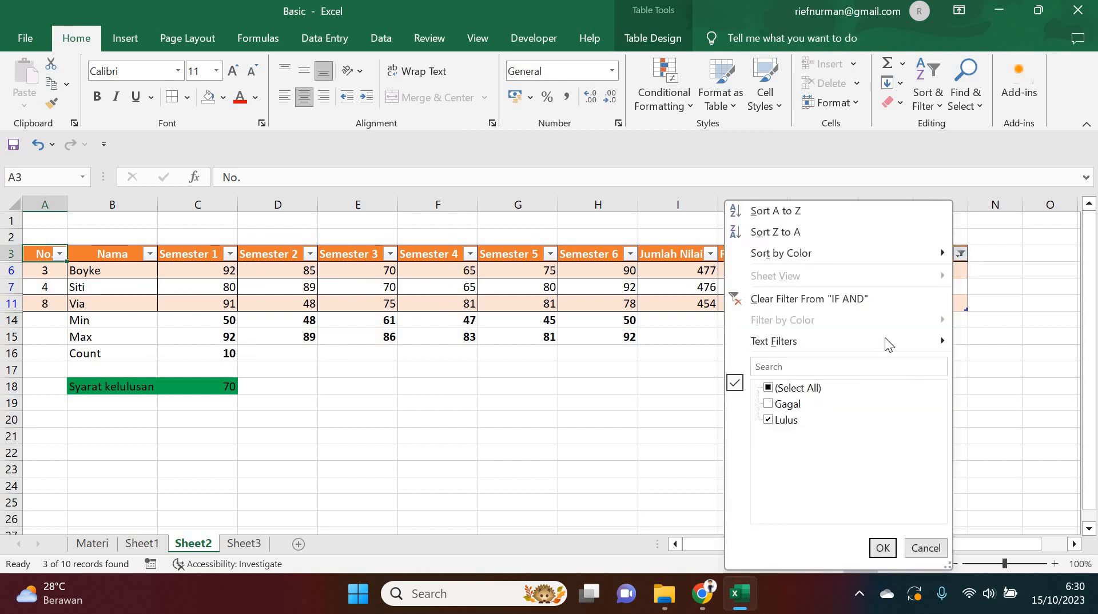
pyautogui.click(777, 388)
pyautogui.click(768, 389)
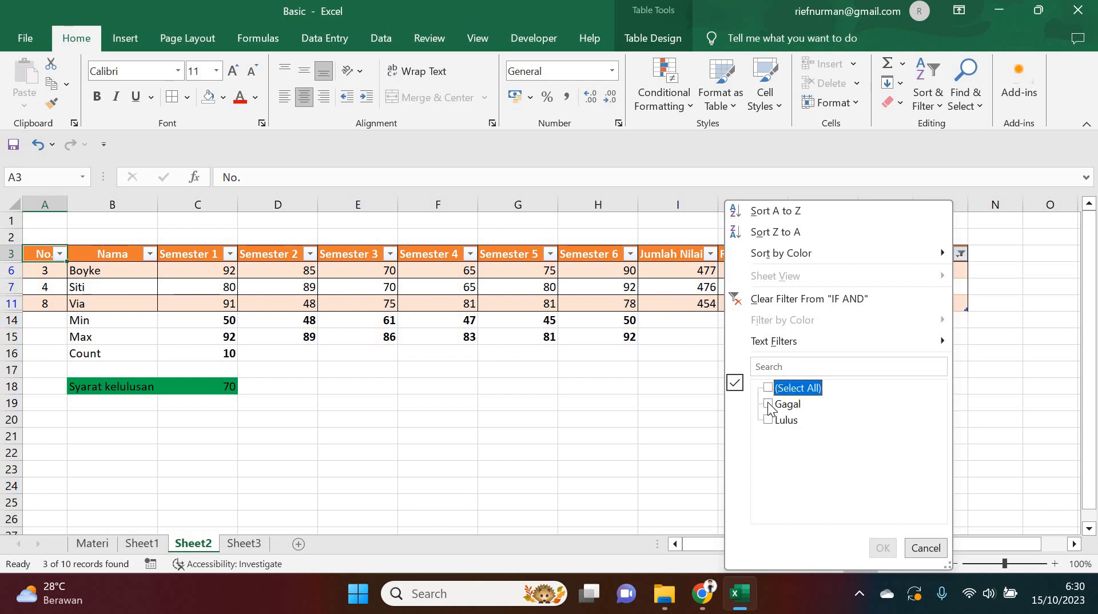
pyautogui.click(769, 403)
pyautogui.click(883, 548)
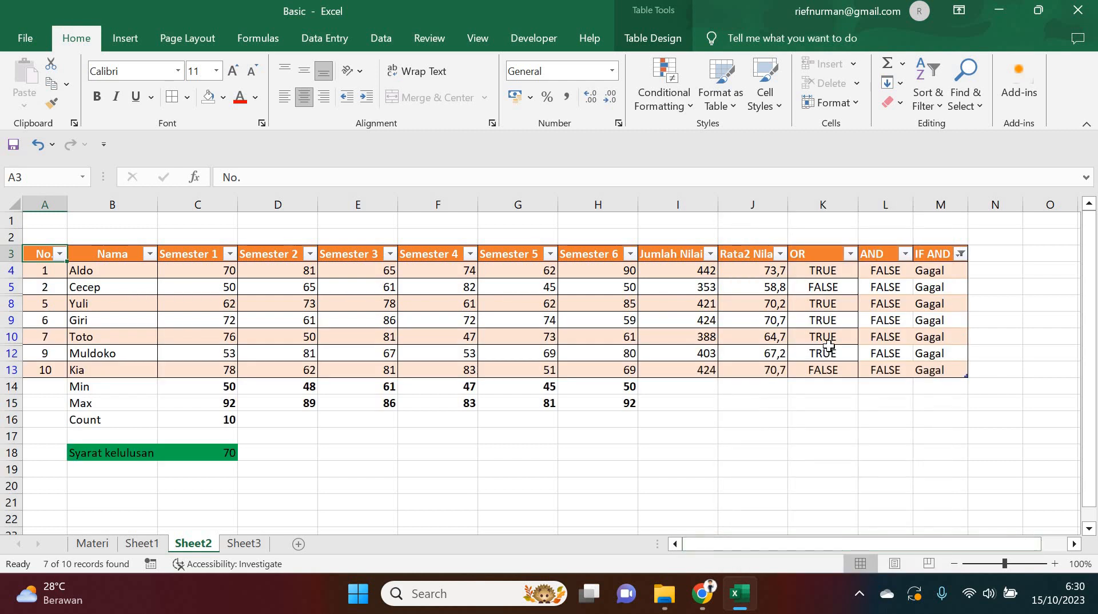
# Reselect all values in the IF AND column filter to bring back every student row
pyautogui.click(959, 255)
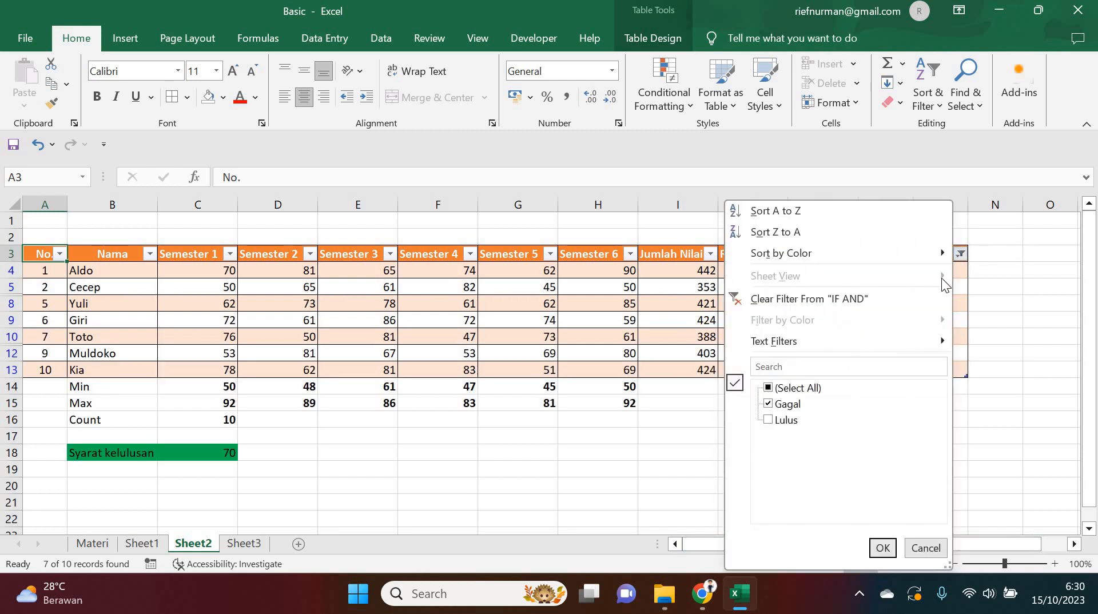
pyautogui.click(789, 389)
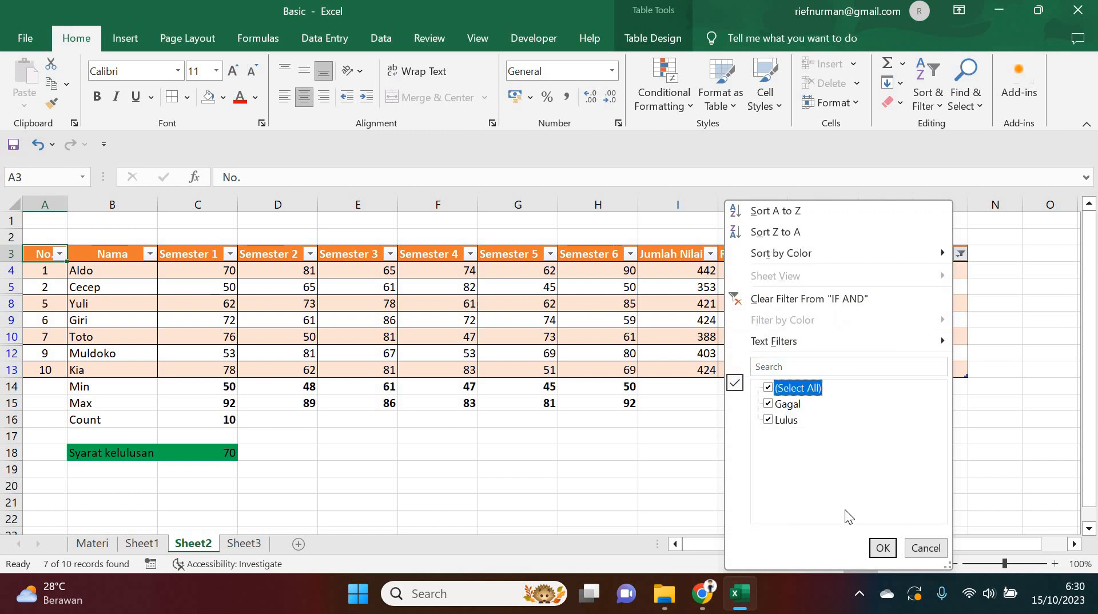
pyautogui.click(882, 548)
pyautogui.click(663, 355)
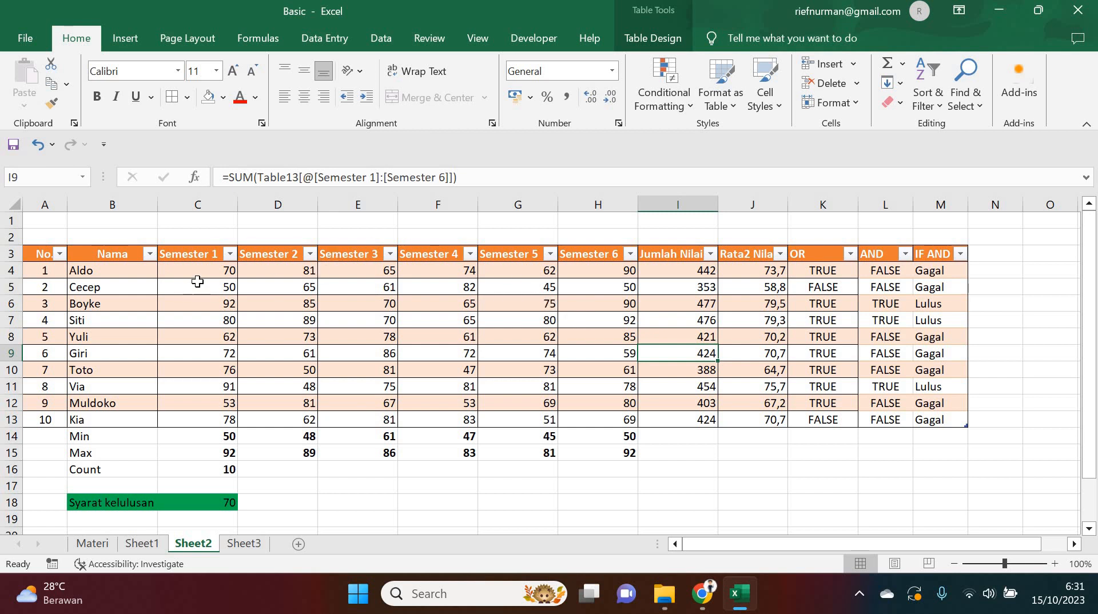
pyautogui.click(152, 256)
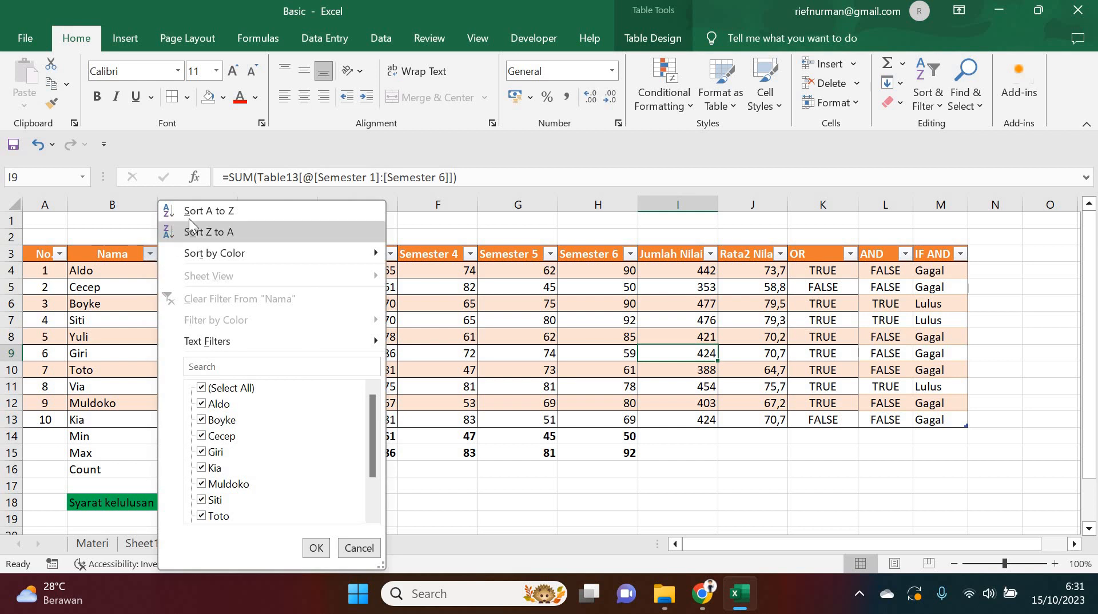
pyautogui.click(419, 303)
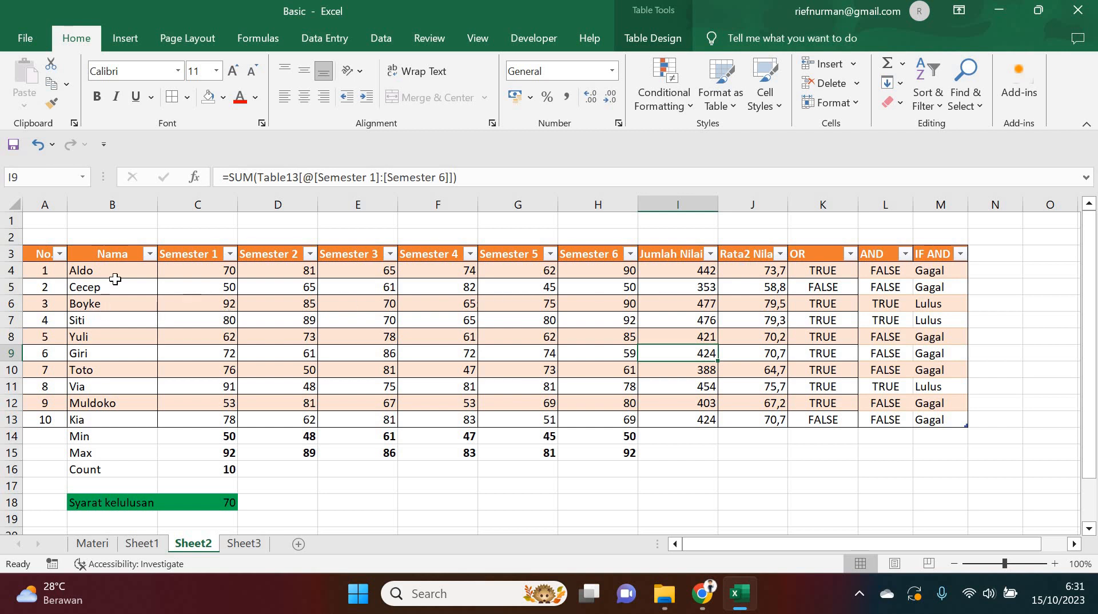
pyautogui.click(112, 254)
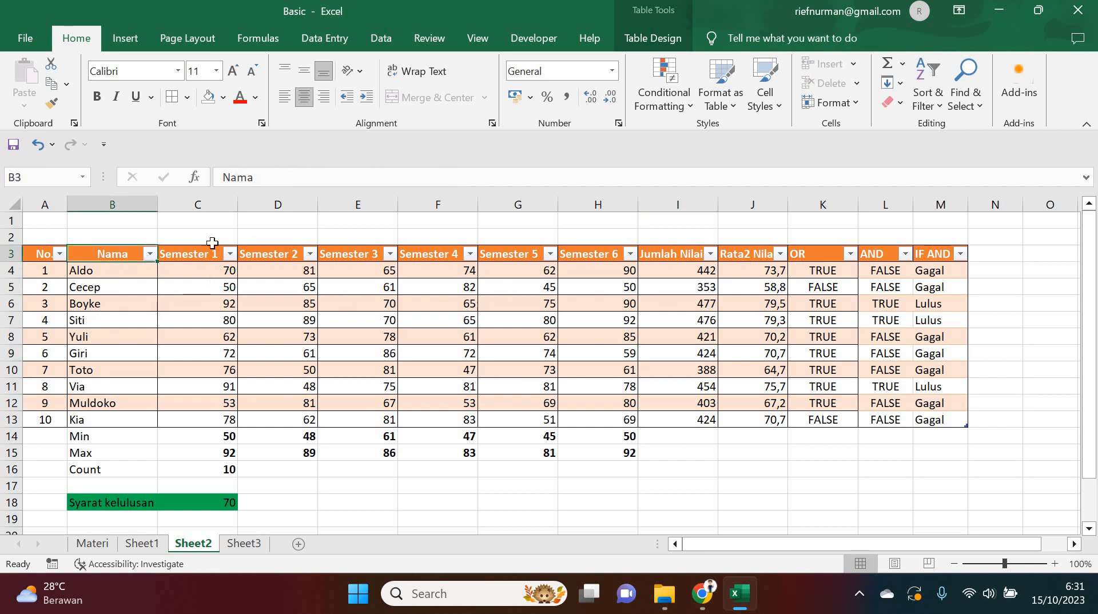
pyautogui.click(193, 204)
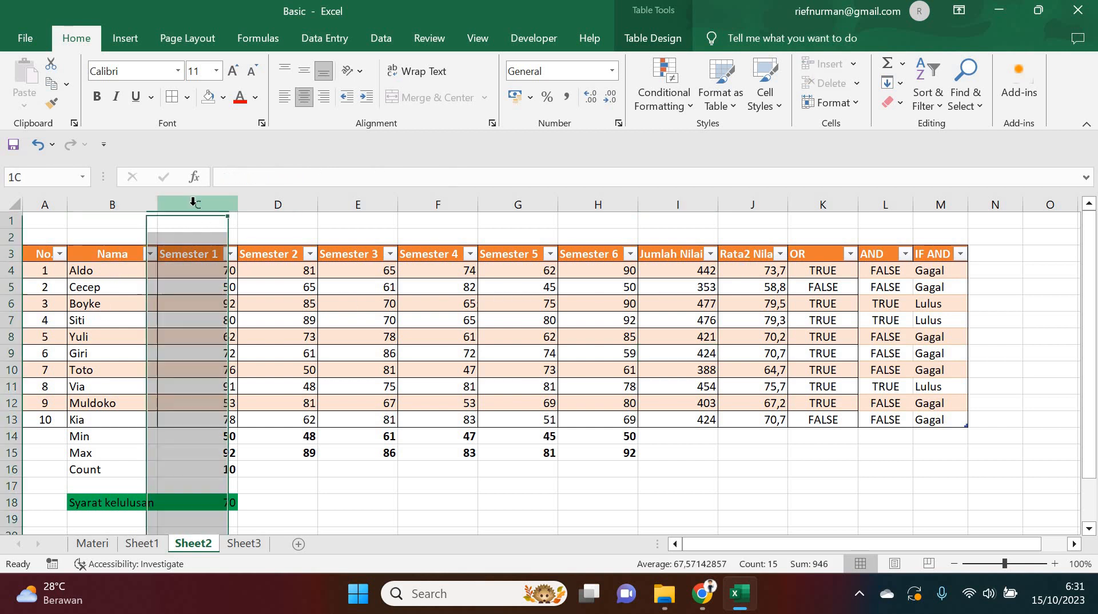
pyautogui.click(282, 204)
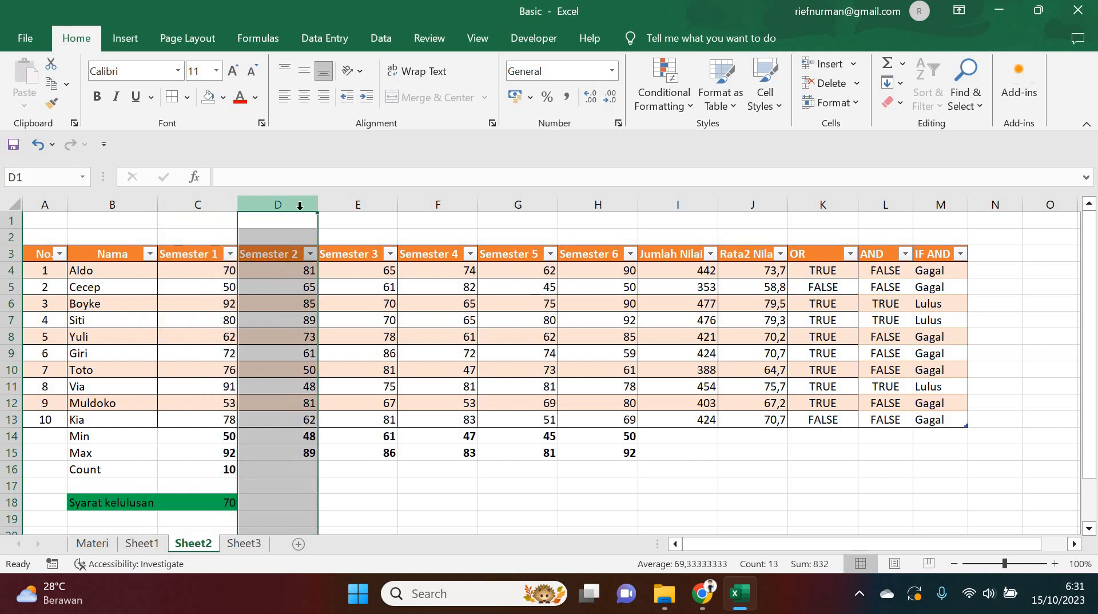
pyautogui.click(87, 292)
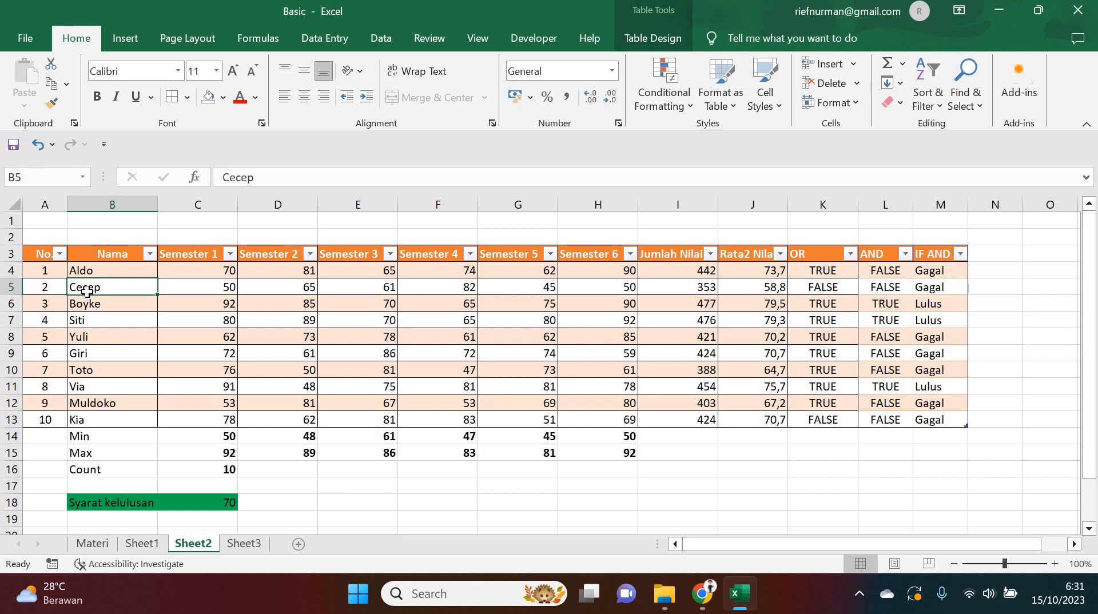
# Sort the score table by the Nama column from A to Z, and re-sort it from Z to A
pyautogui.click(100, 270)
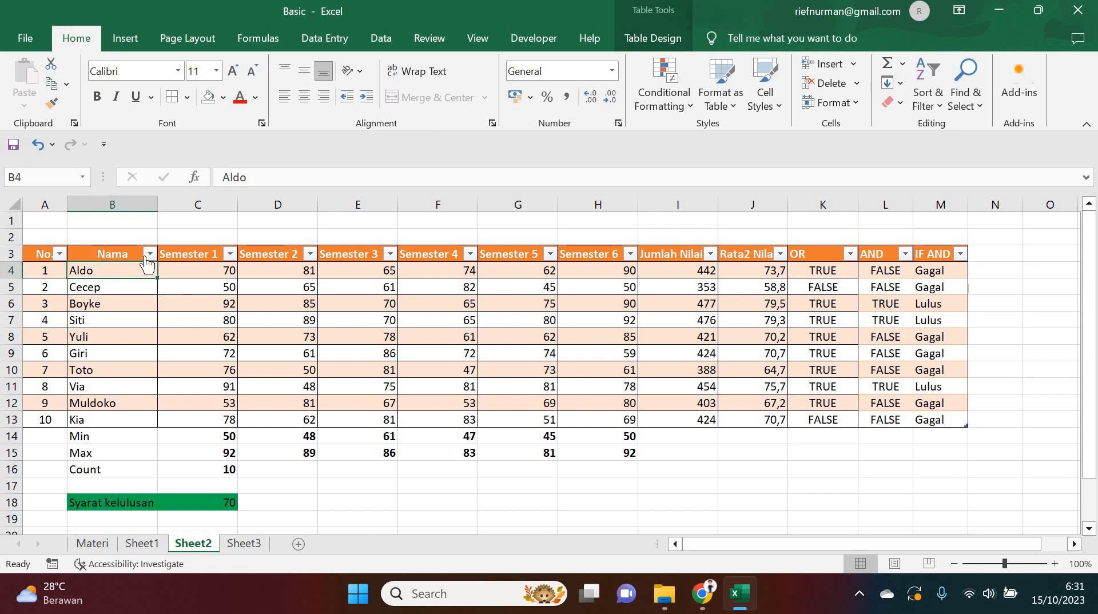
pyautogui.click(149, 254)
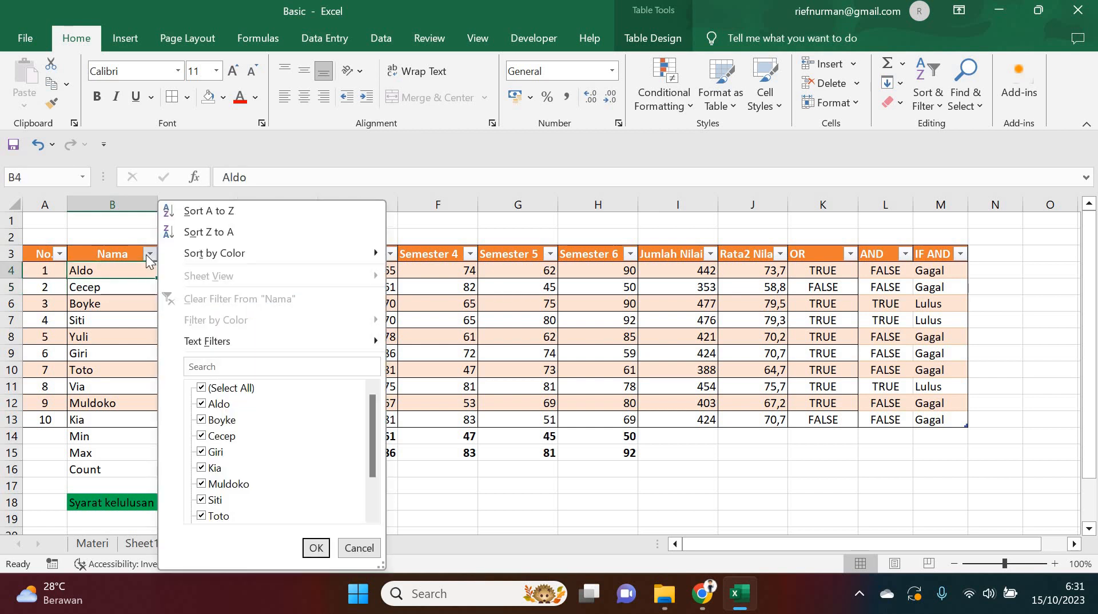
pyautogui.click(205, 212)
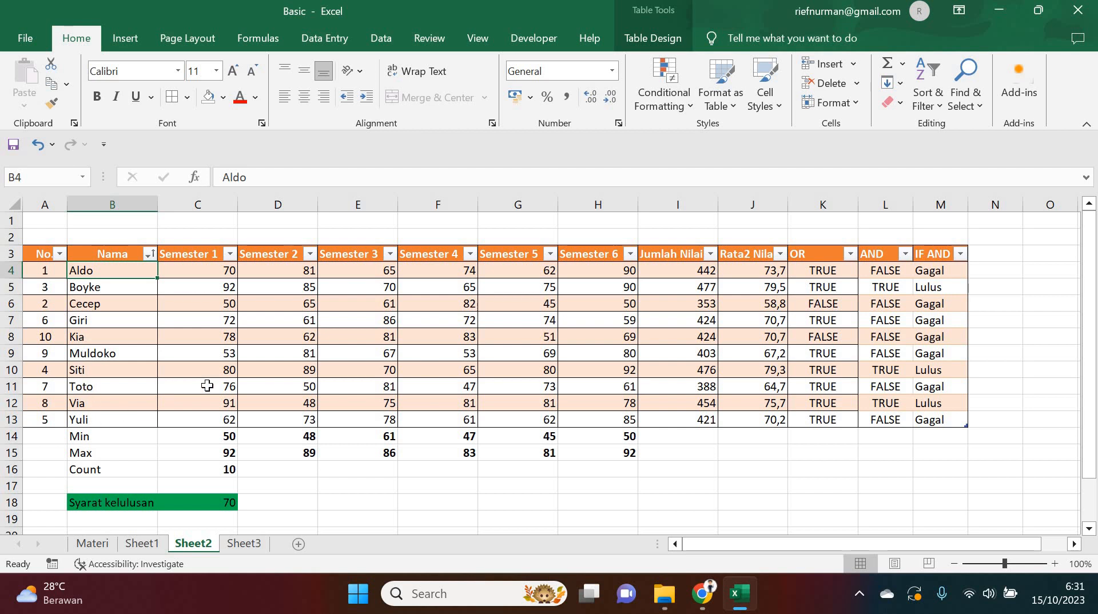
pyautogui.click(152, 254)
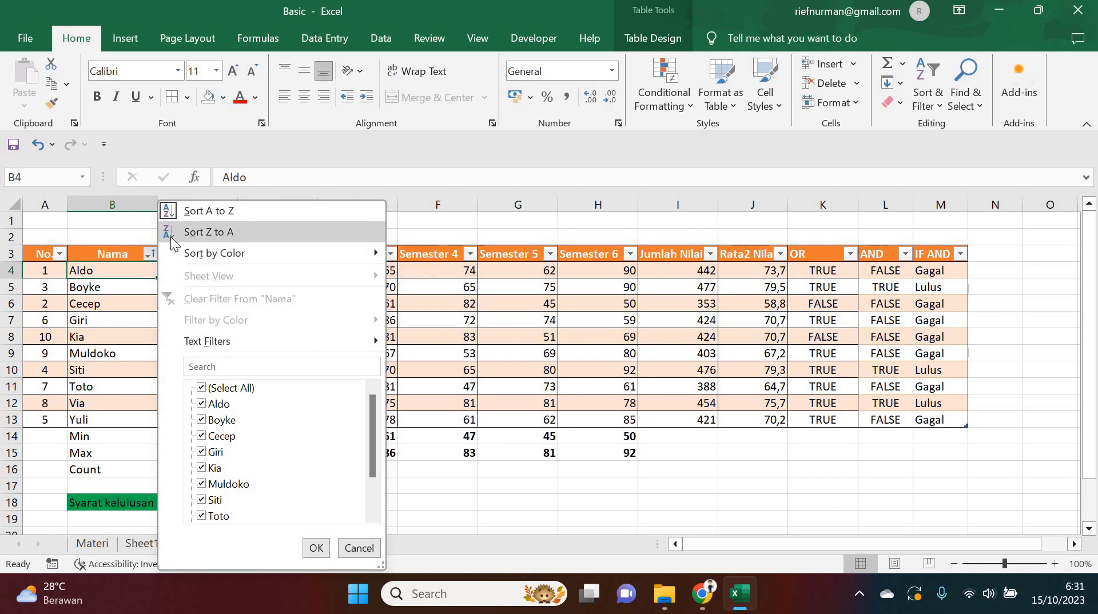
pyautogui.click(174, 232)
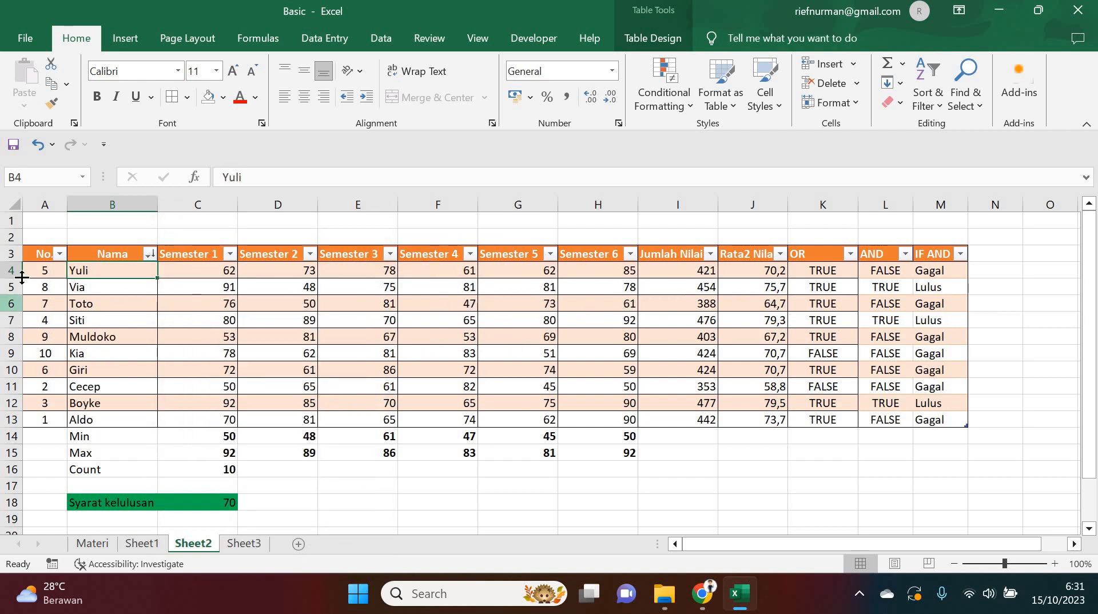
# Renumber the No. column from 1 to 10 by entering 1 to 4 in A4:A7 and filling the series down to A13
pyautogui.click(40, 275)
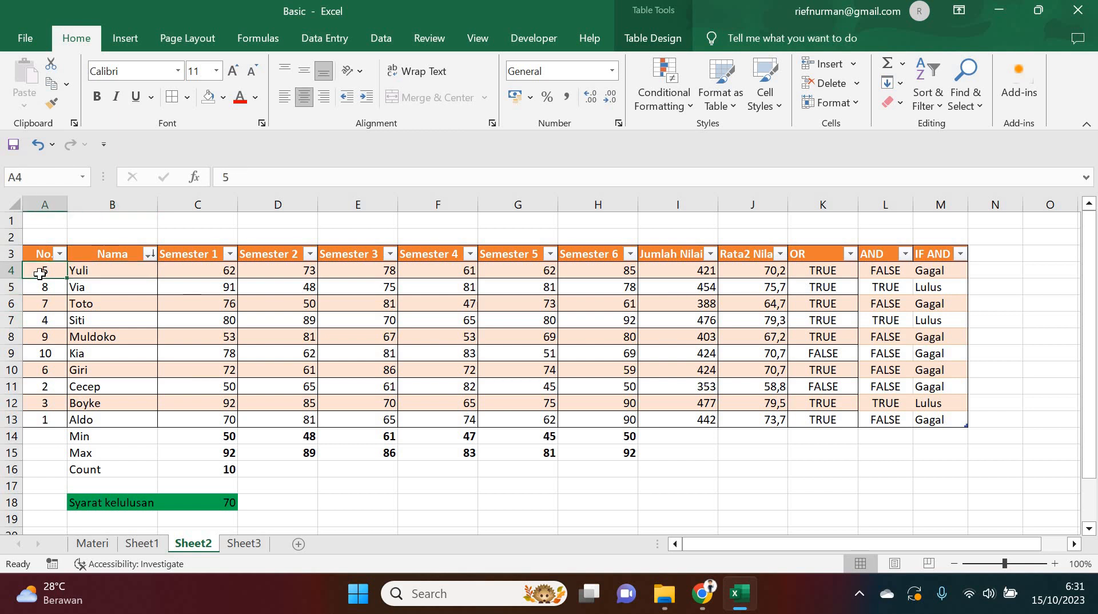
pyautogui.write('1')
pyautogui.press('Return')
pyautogui.write('2')
pyautogui.press('Return')
pyautogui.write('3')
pyautogui.press('Return')
pyautogui.write('4')
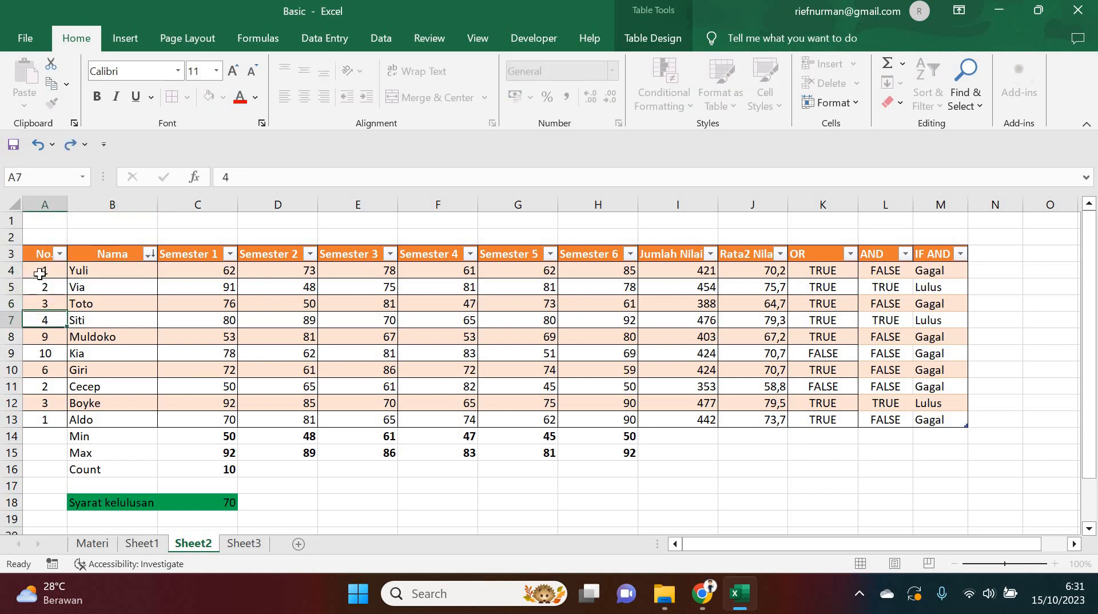
pyautogui.hotkey('ctrl', 'Return')
pyautogui.moveTo(40, 274); pyautogui.dragTo(57, 426)
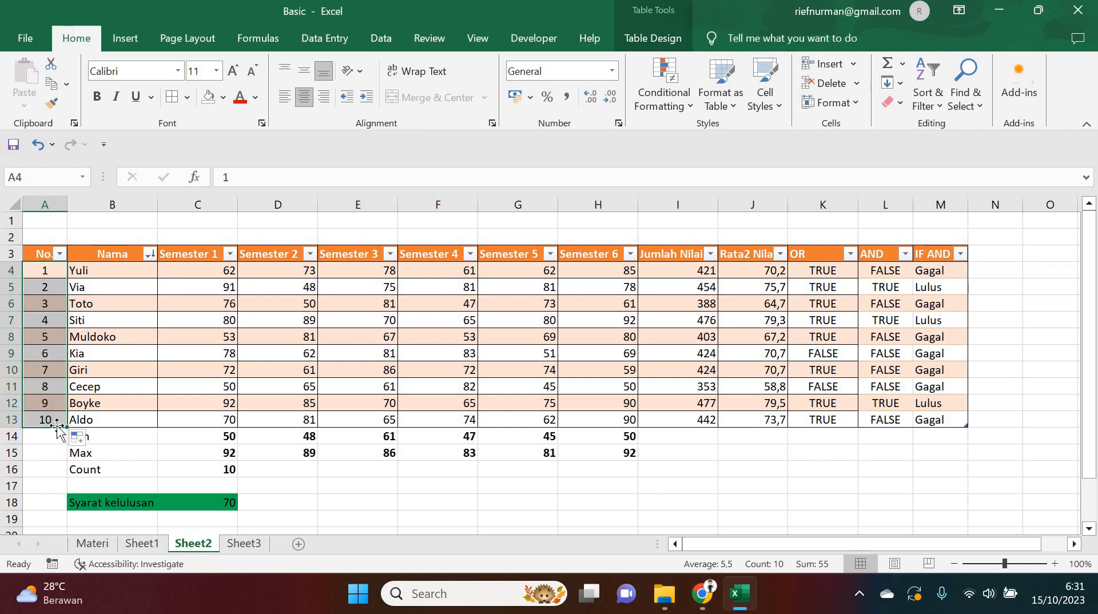
pyautogui.click(246, 398)
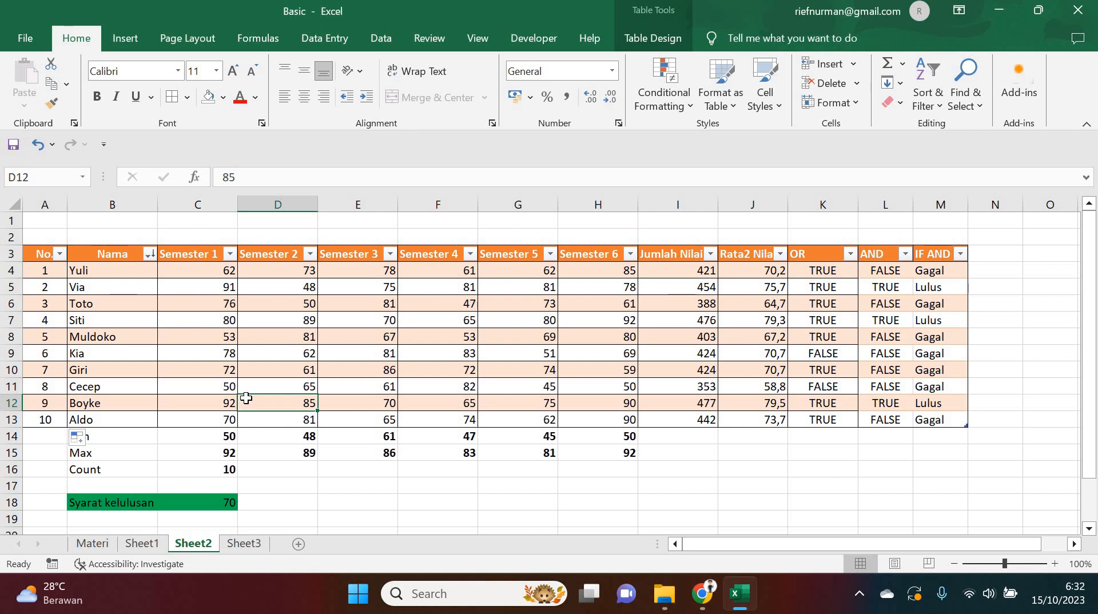
# Review the formula and bonus topic list on the Materi sheet, and return to Sheet2
pyautogui.click(111, 544)
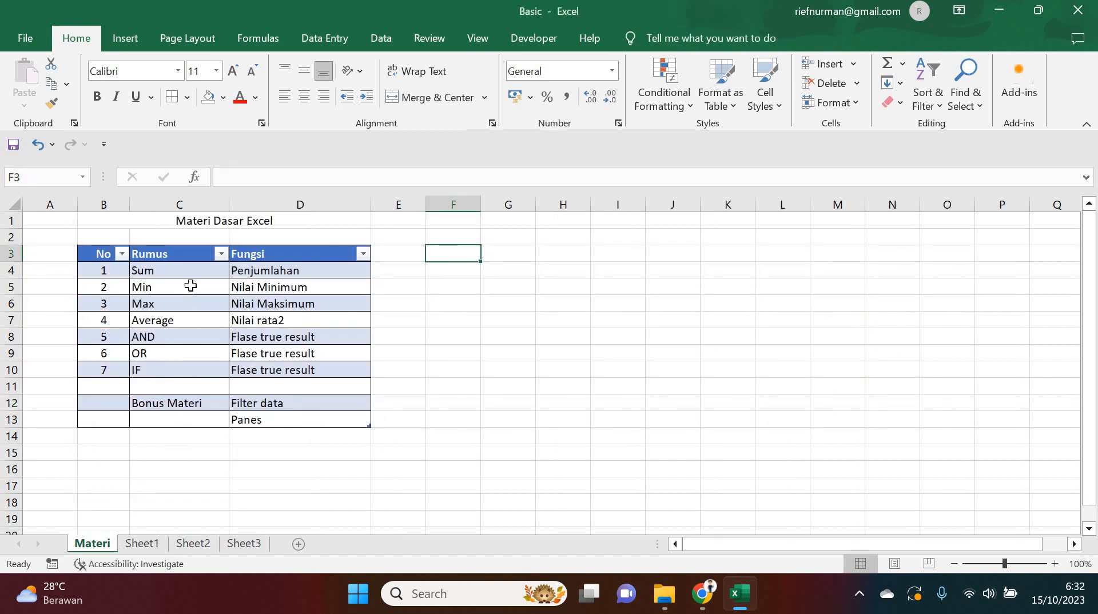
pyautogui.click(255, 289)
pyautogui.click(266, 368)
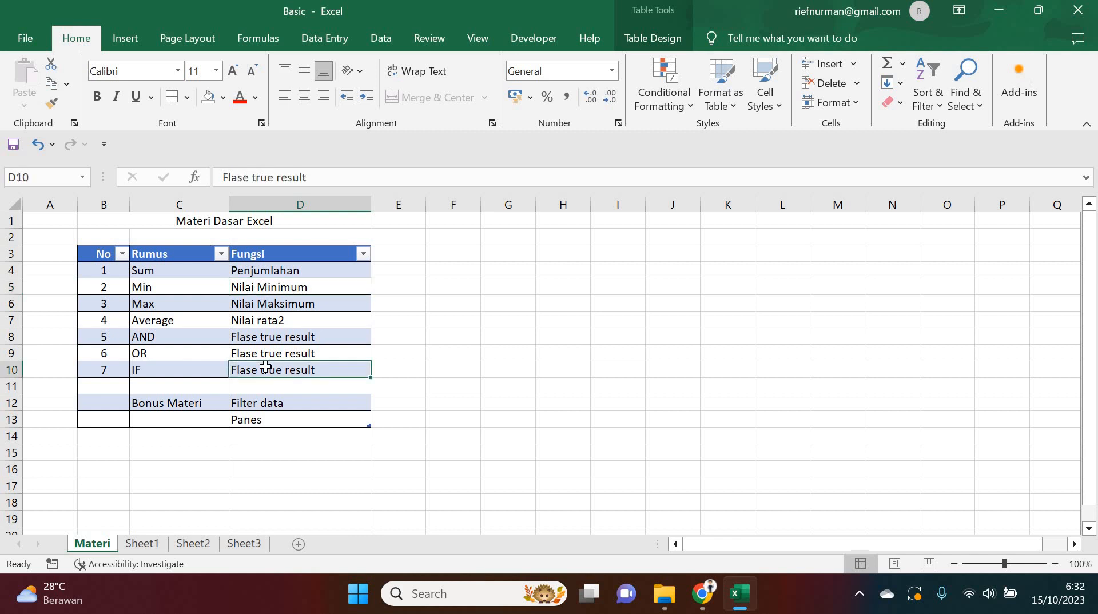
pyautogui.click(203, 543)
pyautogui.click(598, 357)
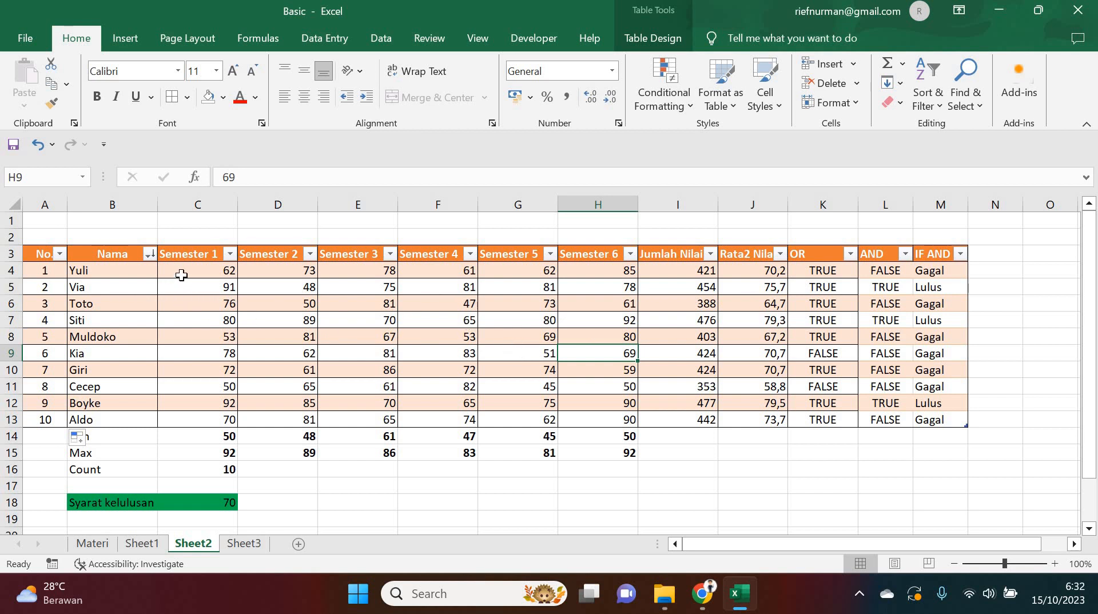
pyautogui.moveTo(761, 541); pyautogui.dragTo(563, 498)
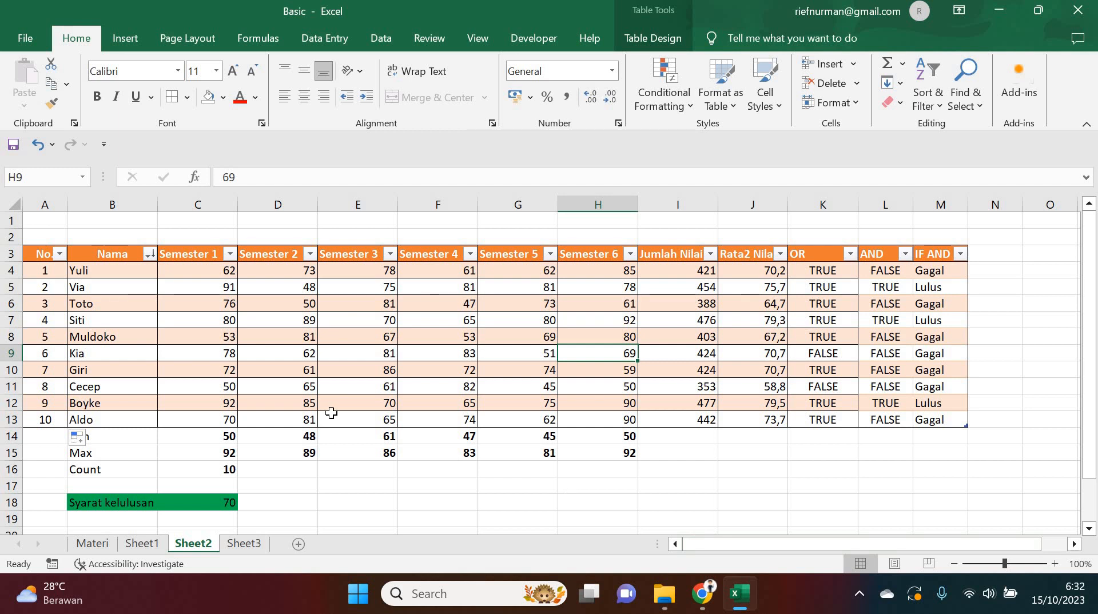
pyautogui.click(130, 255)
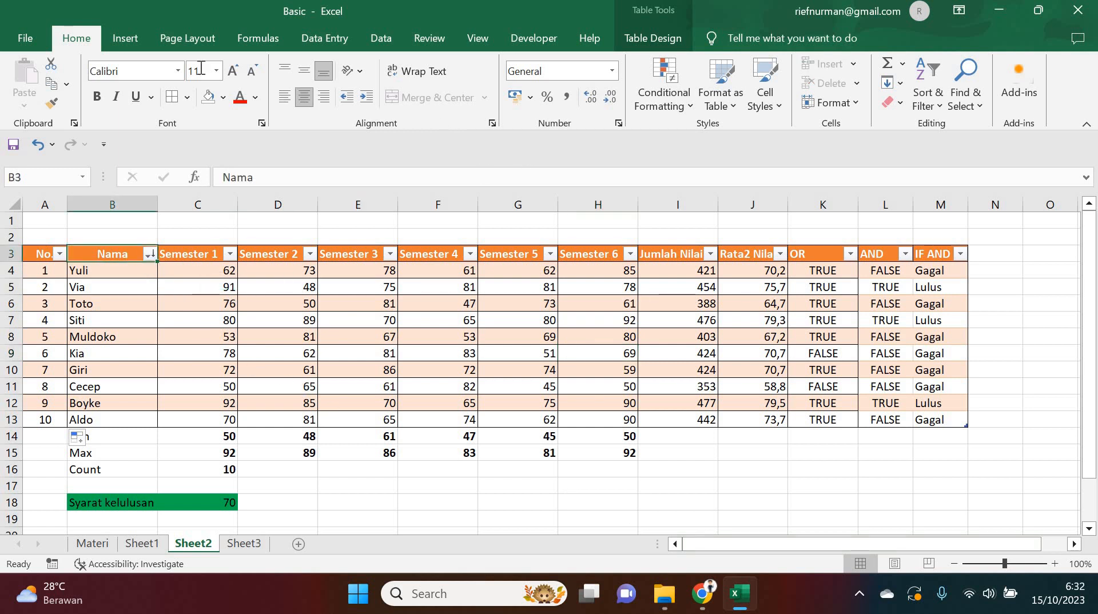
pyautogui.click(485, 34)
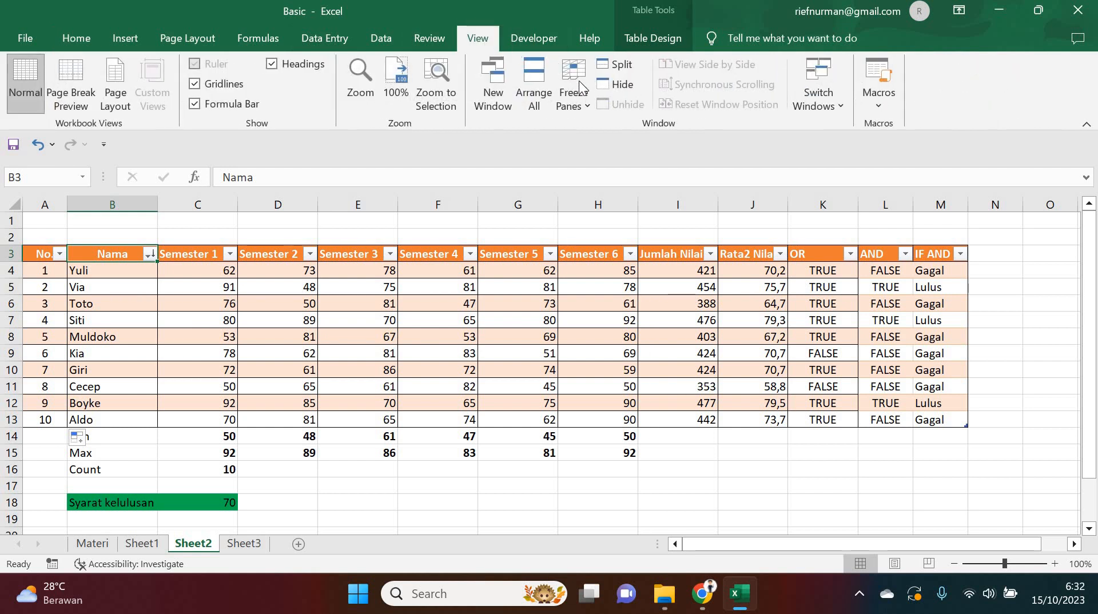
pyautogui.click(579, 102)
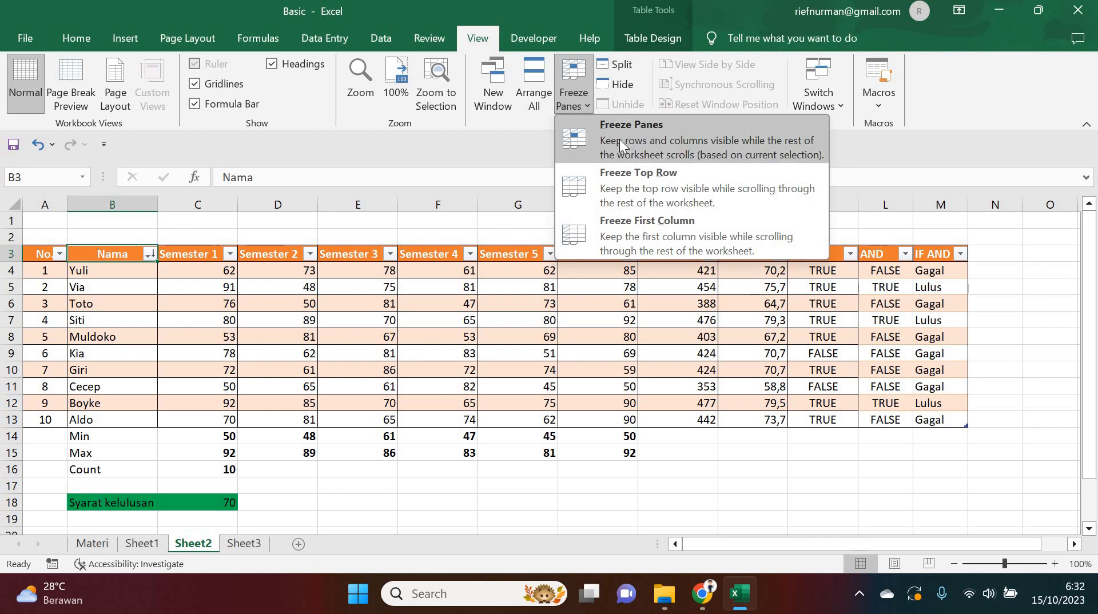
pyautogui.click(138, 268)
pyautogui.click(137, 268)
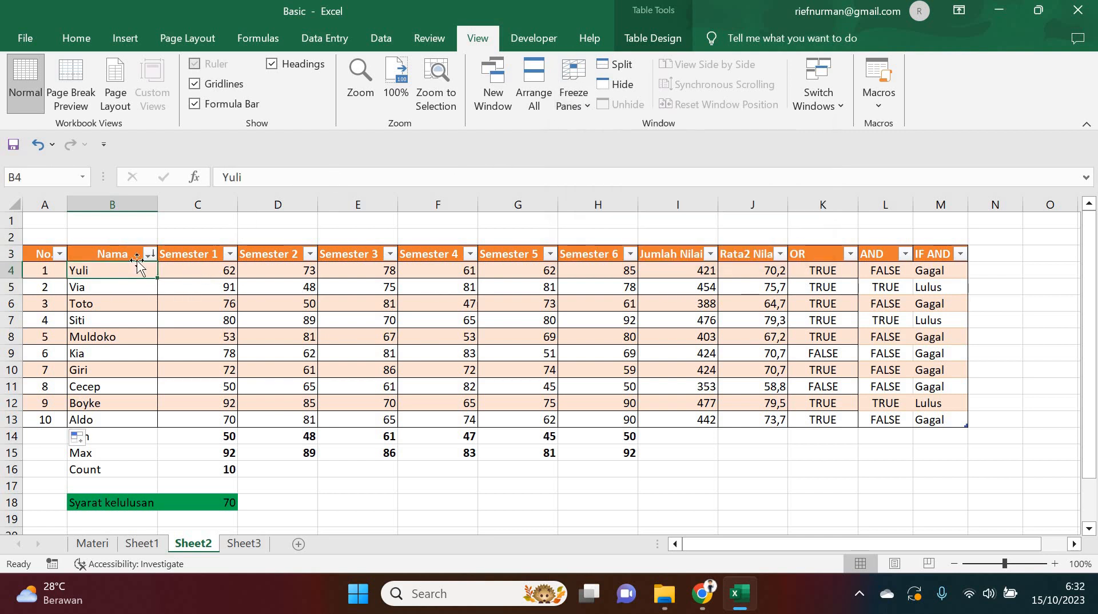
# Freeze the panes at cell C4 to lock the header rows and the No. and Nama columns, and check sideways scrolling
pyautogui.click(166, 272)
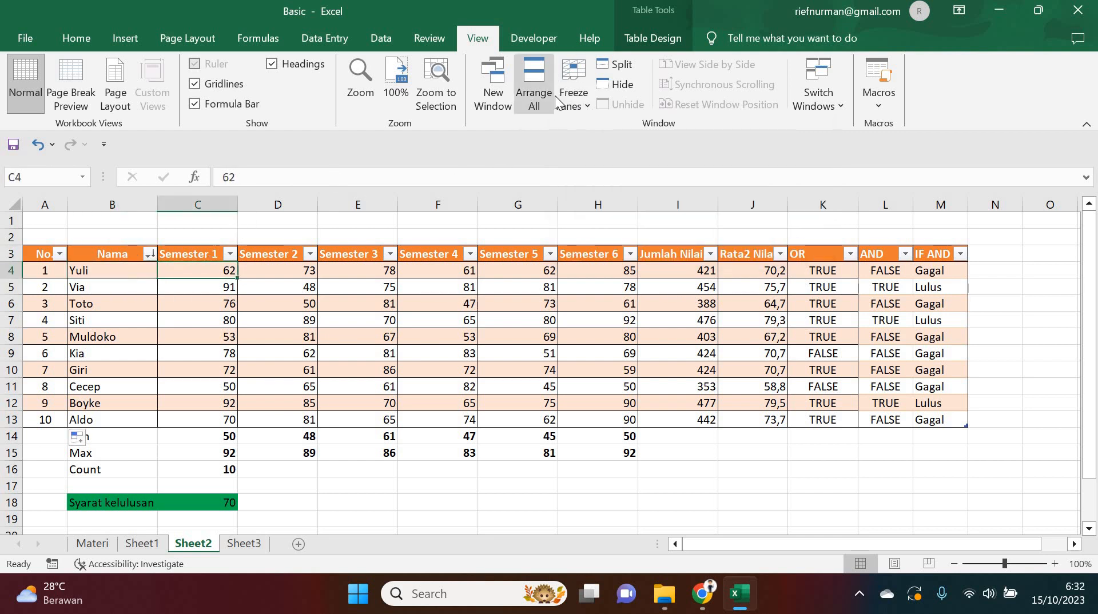
pyautogui.click(572, 86)
pyautogui.click(614, 198)
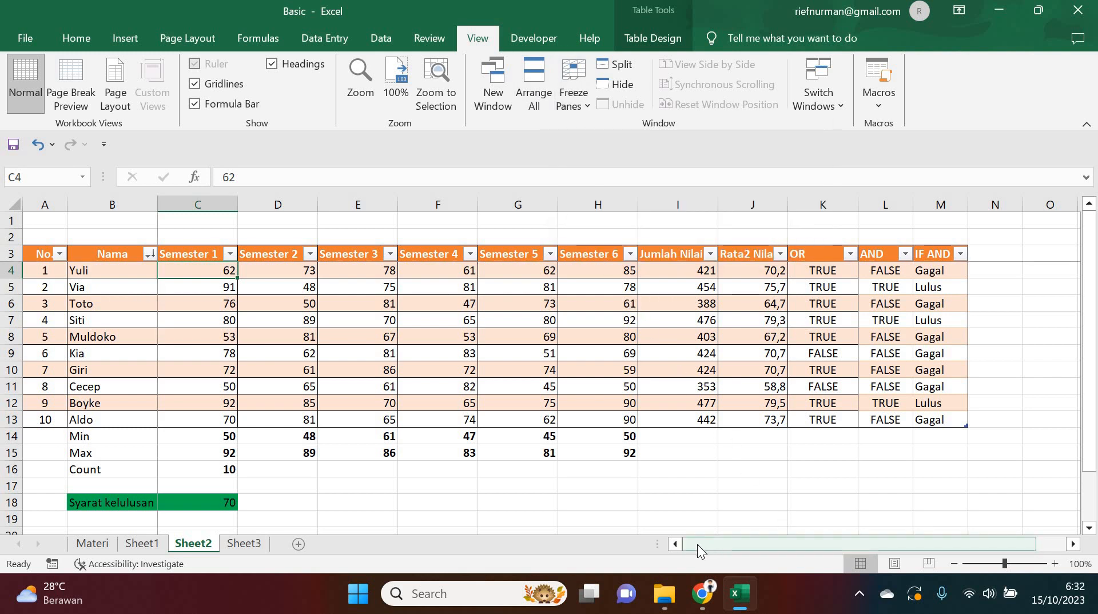
pyautogui.moveTo(697, 545); pyautogui.dragTo(326, 371)
# Unfreeze the panes and check how the score table scrolls sideways without locked columns
pyautogui.click(109, 270)
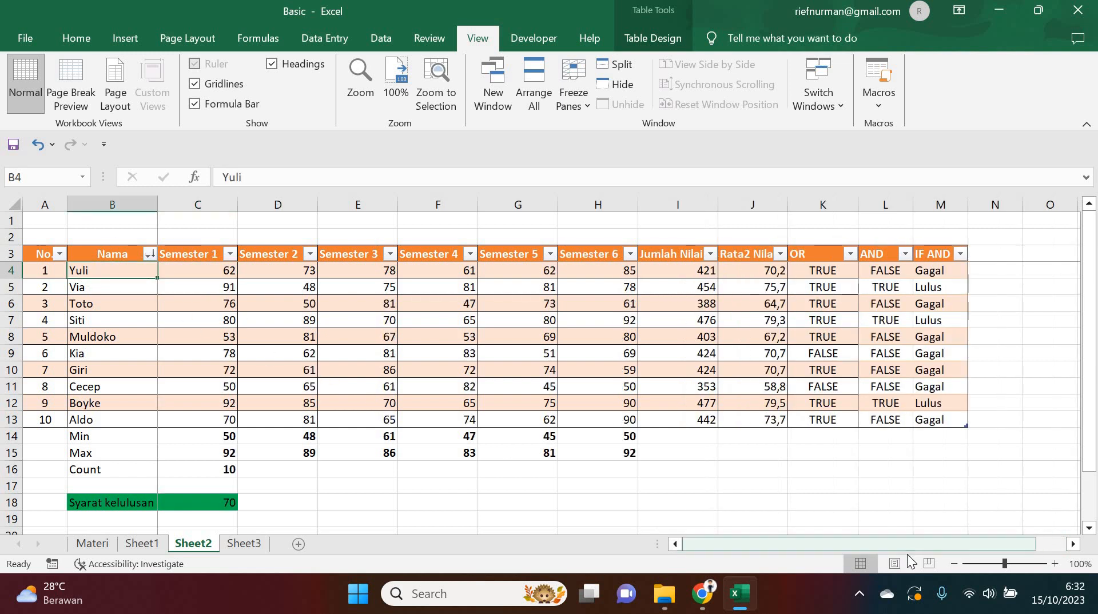
pyautogui.click(578, 97)
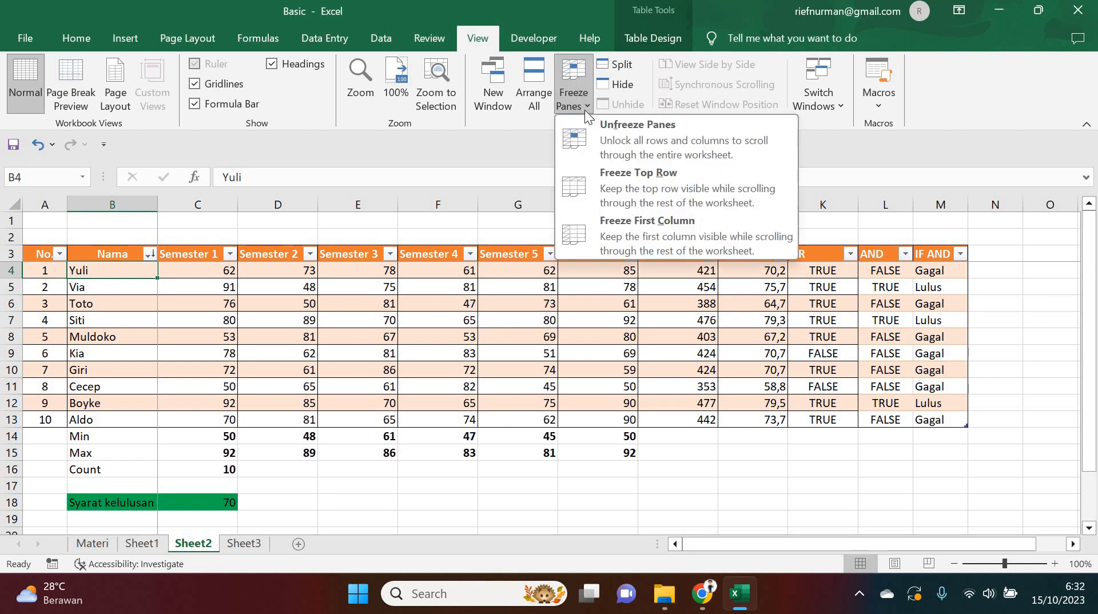
pyautogui.click(595, 129)
pyautogui.click(279, 354)
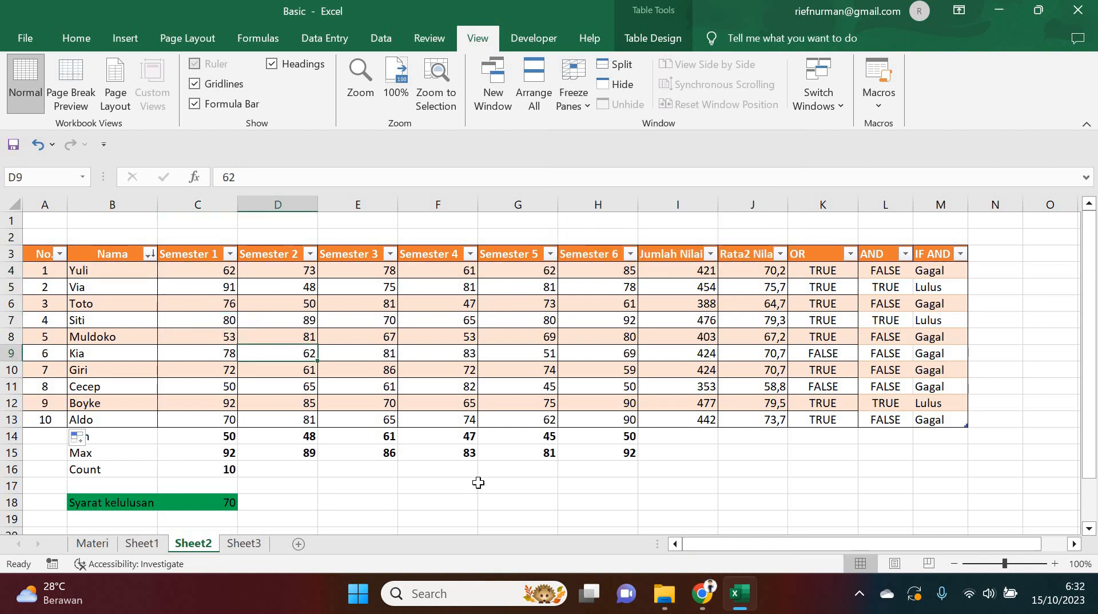
pyautogui.moveTo(822, 544); pyautogui.dragTo(1025, 543)
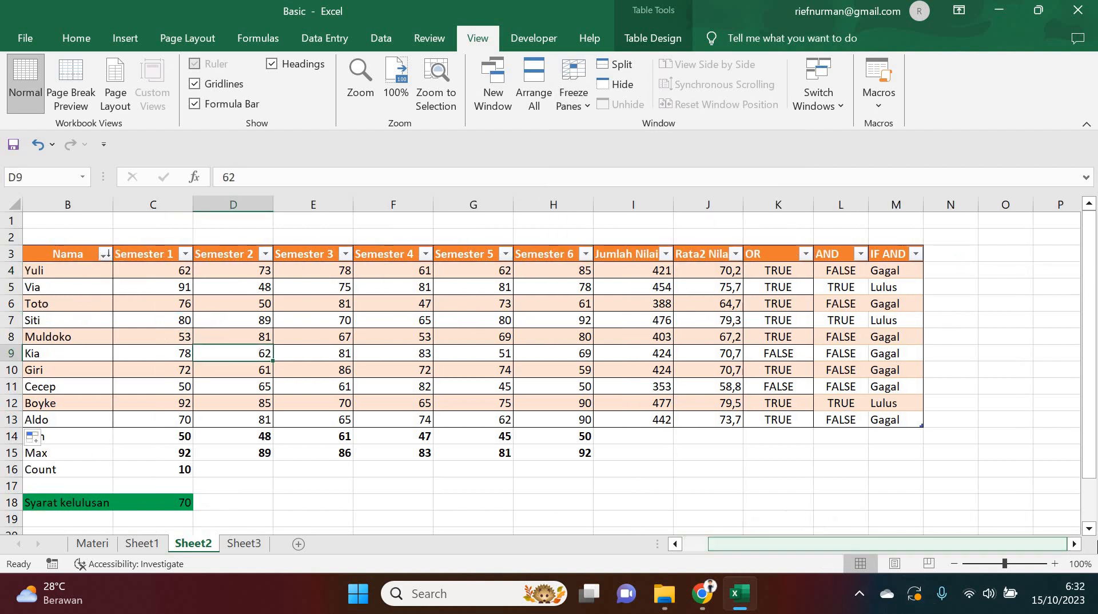
pyautogui.click(1076, 544)
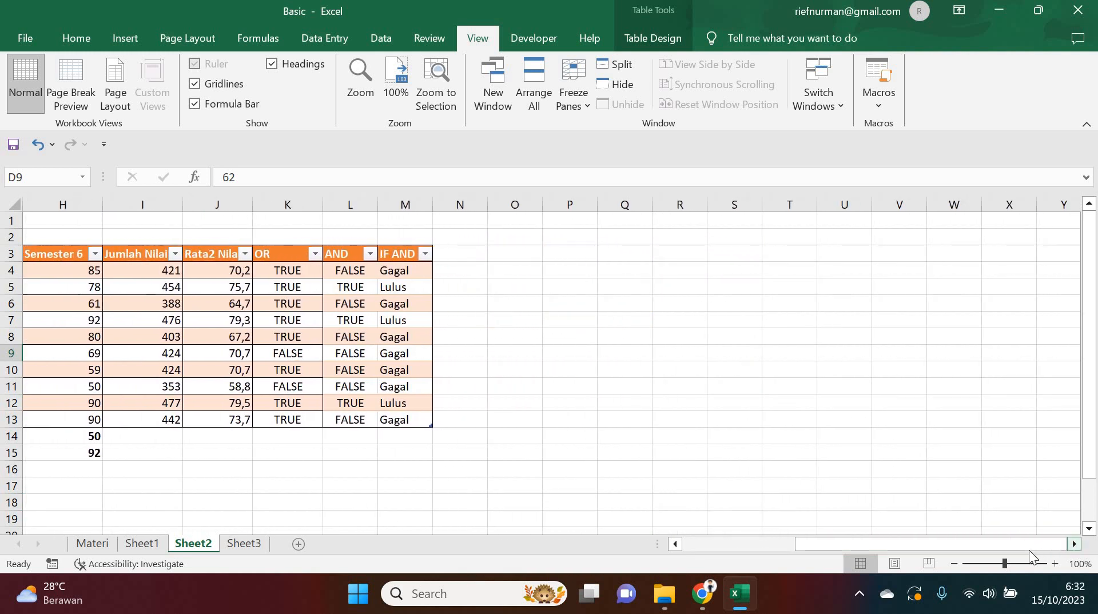
pyautogui.moveTo(1025, 545); pyautogui.dragTo(775, 545)
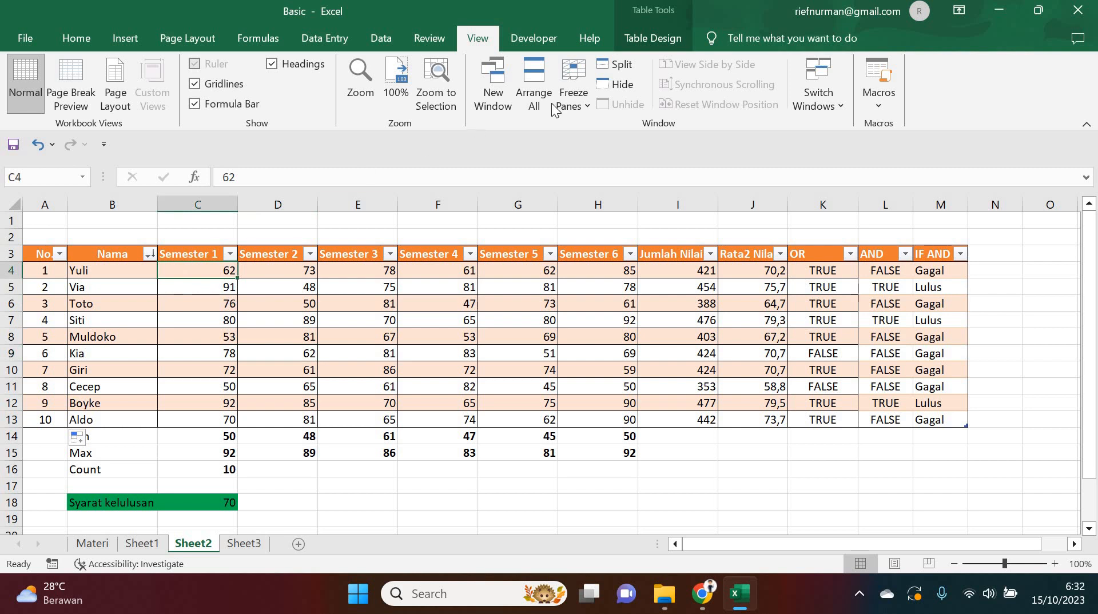
# Freeze the panes again at cell C4, locking rows 1 to 3 and columns A and B
pyautogui.click(574, 100)
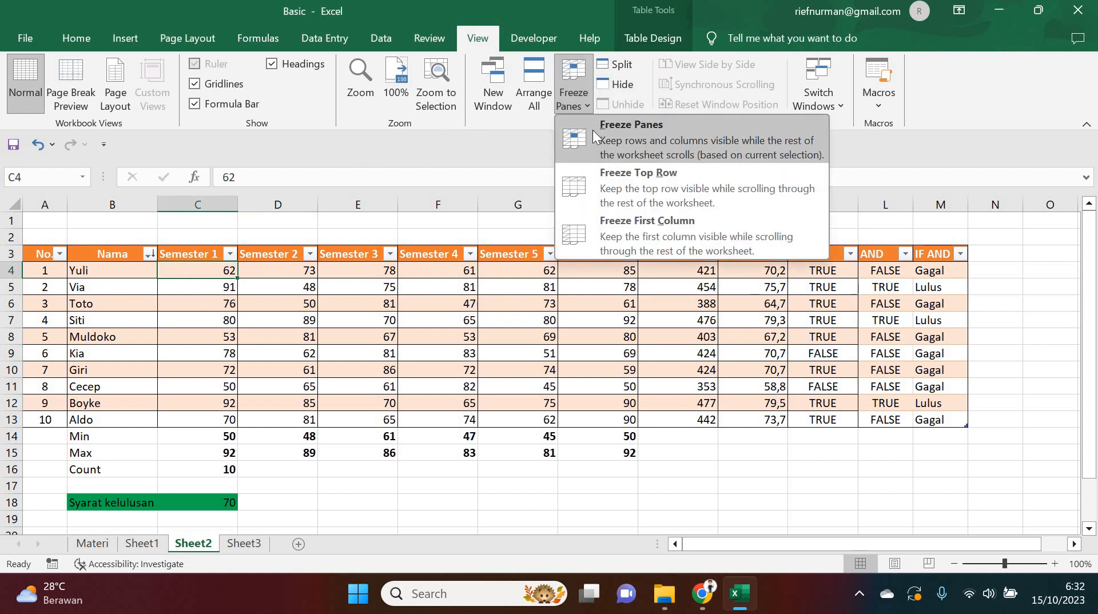
pyautogui.click(593, 129)
pyautogui.click(514, 336)
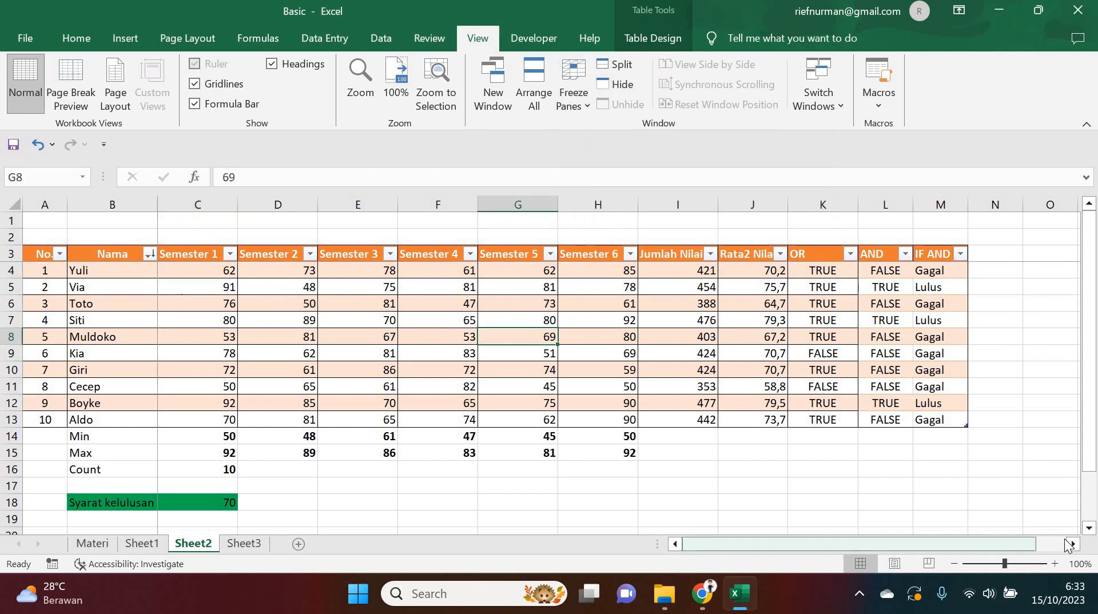
# Examine the frozen No. and Nama columns and the header row while moving across and down the sheet
pyautogui.hscroll(9, 1069, 544)
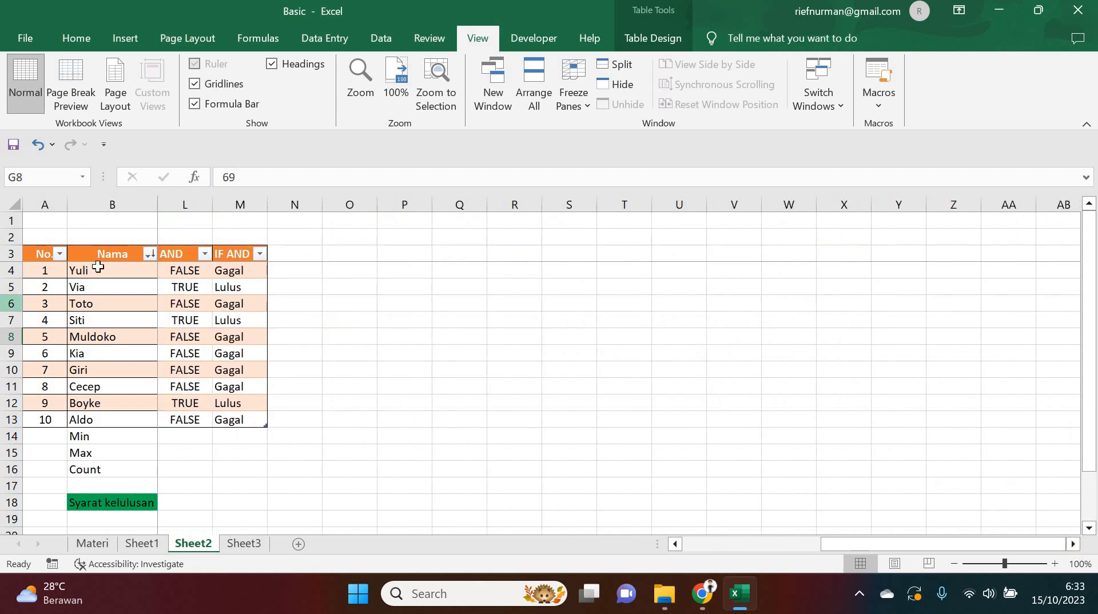
pyautogui.click(99, 267)
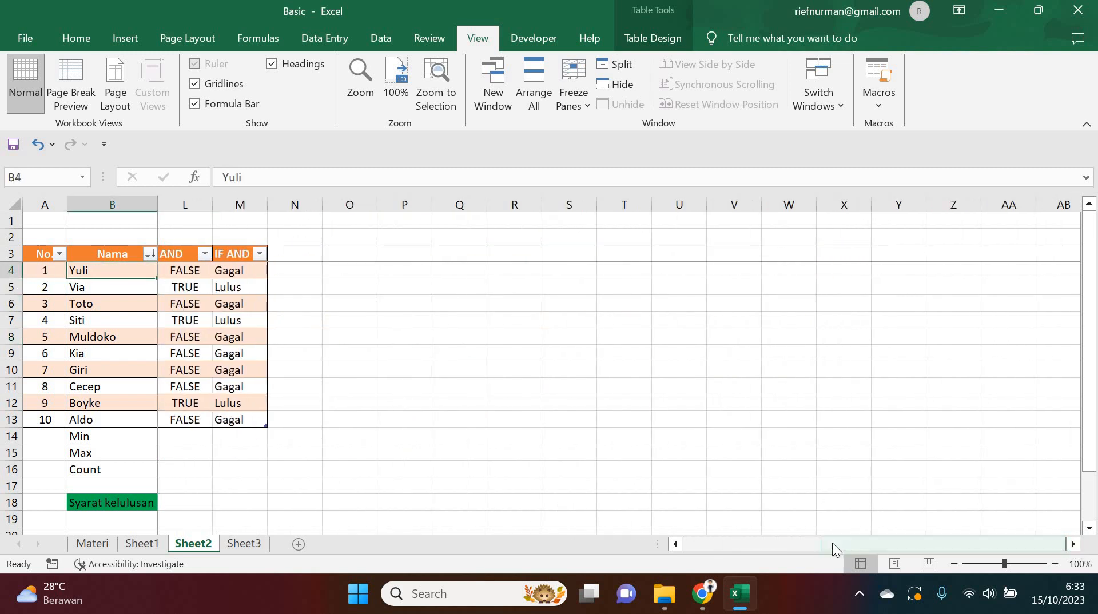
pyautogui.moveTo(832, 544); pyautogui.dragTo(627, 546)
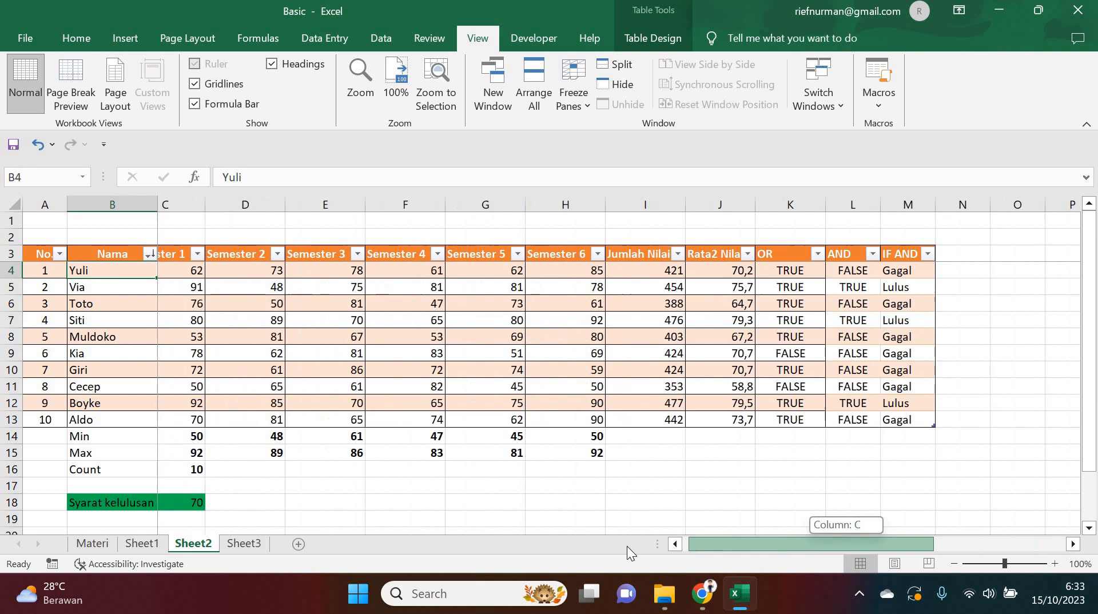
pyautogui.click(191, 274)
pyautogui.scroll(-7, 191, 290)
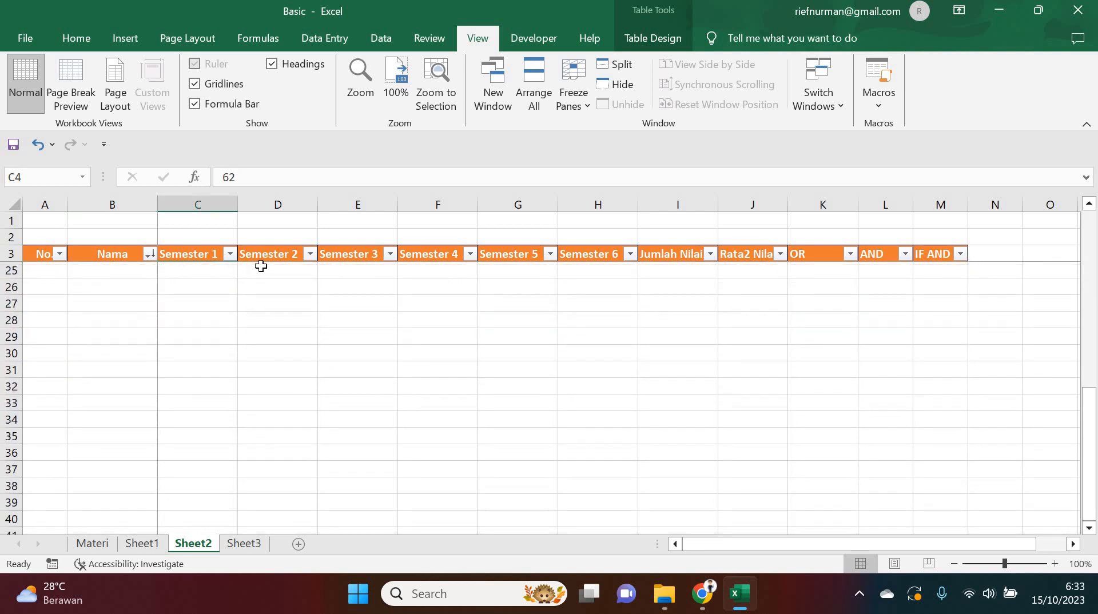
pyautogui.click(579, 271)
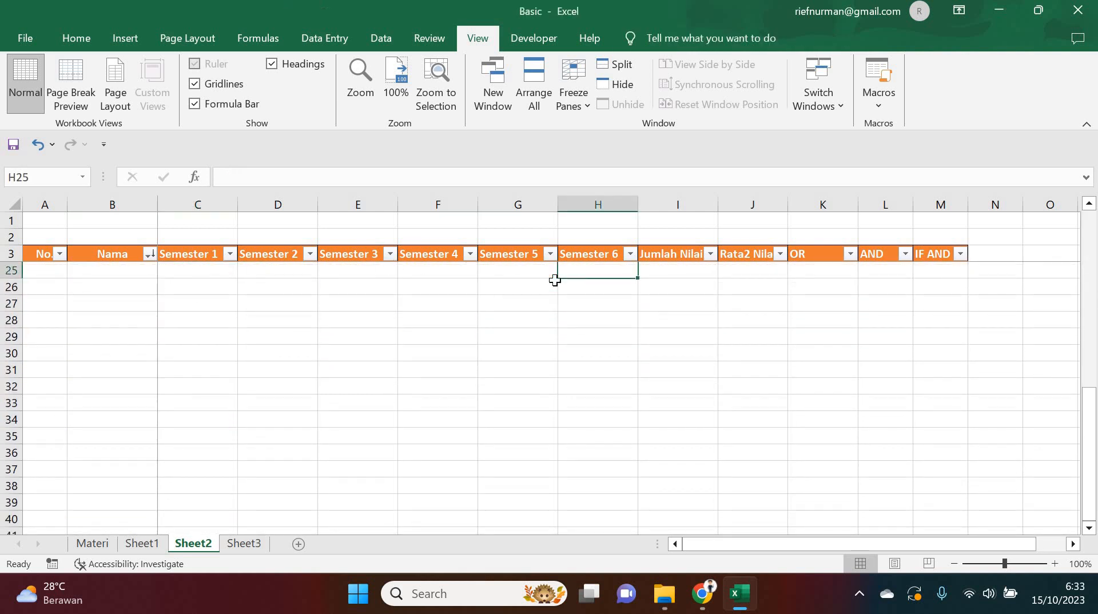
pyautogui.scroll(7, 358, 321)
pyautogui.scroll(-5, 338, 345)
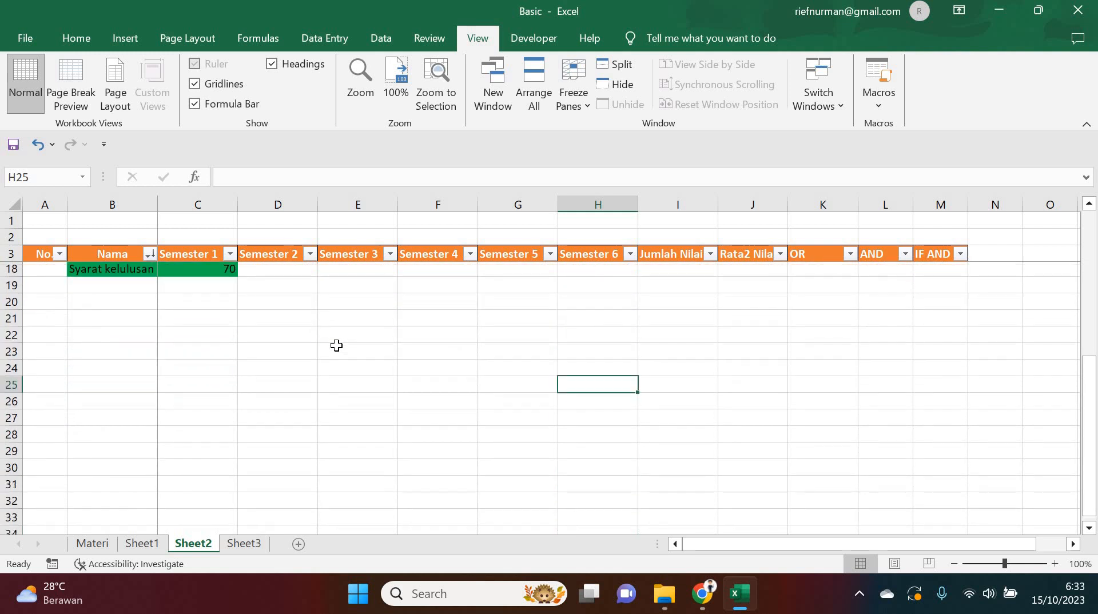
pyautogui.scroll(5, 336, 345)
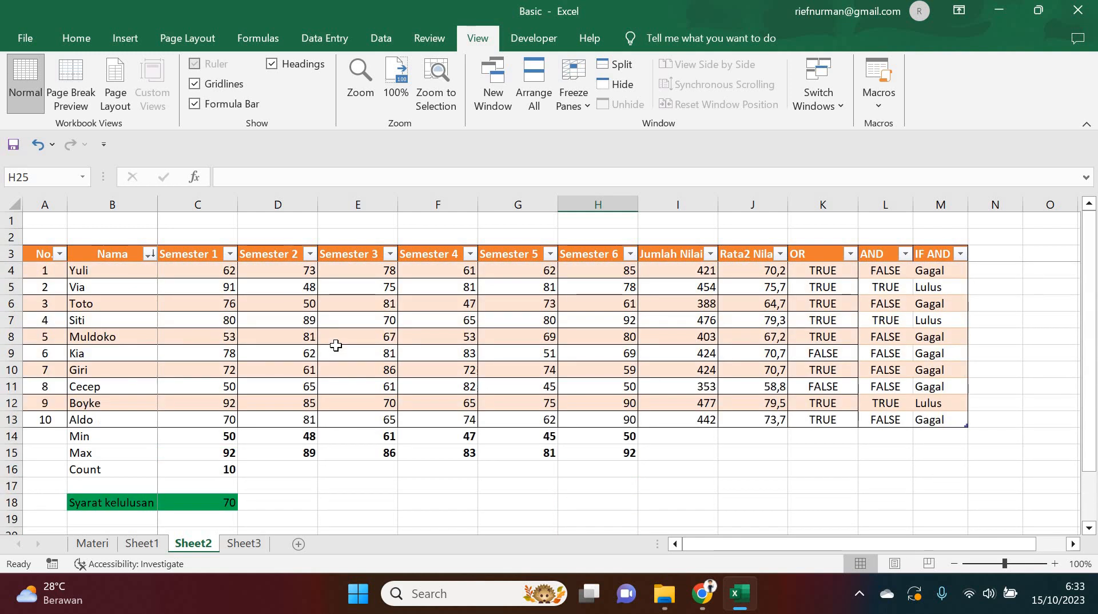
# Unfreeze all rows and columns of the score sheet
pyautogui.click(336, 347)
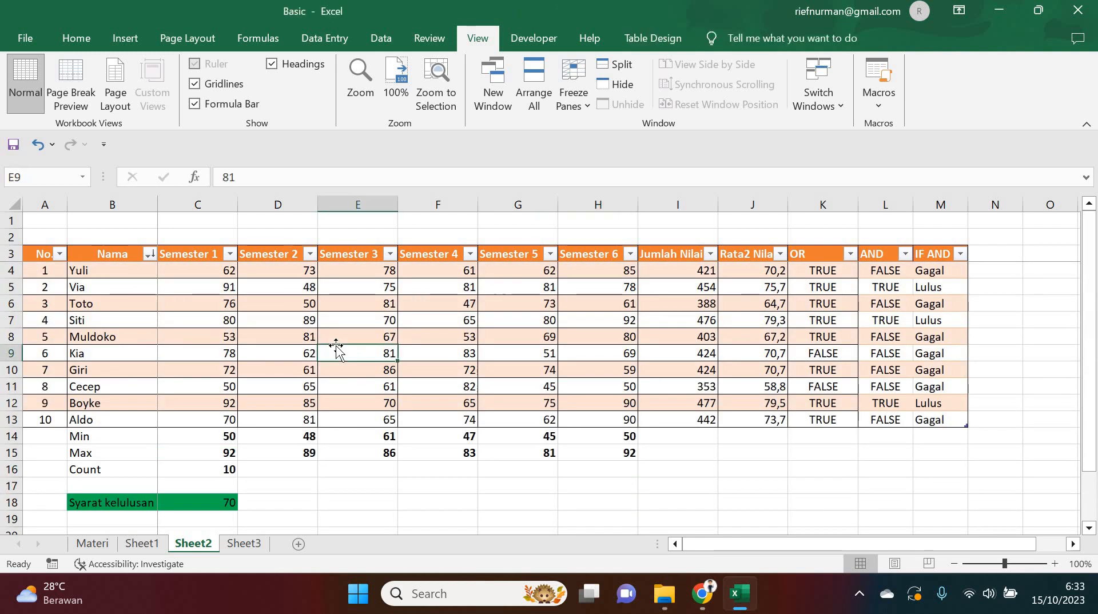
pyautogui.click(566, 96)
pyautogui.click(607, 129)
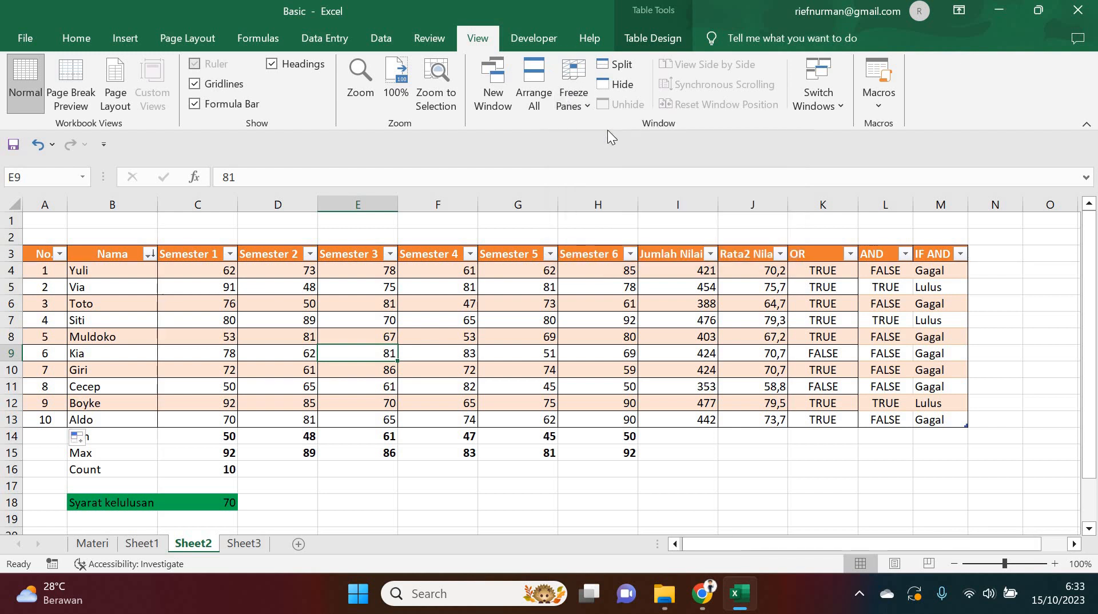